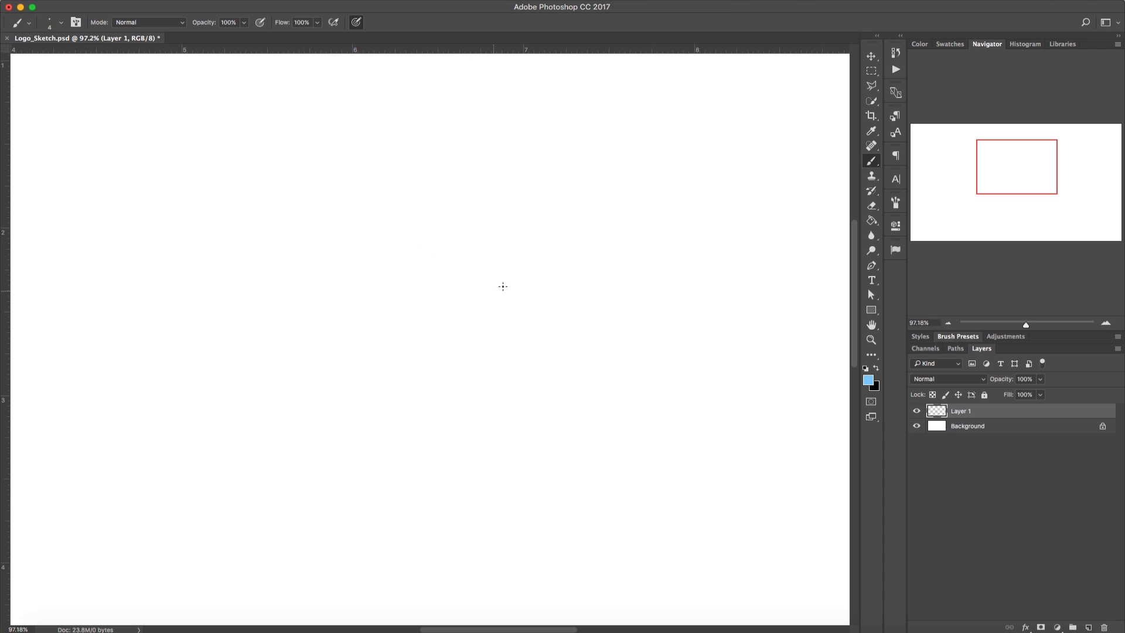
Step: Sketch rough light-blue curves of a feather on Layer 1 with a 4 px brush
{"action": "right_click", "coordinate": [525, 262]}
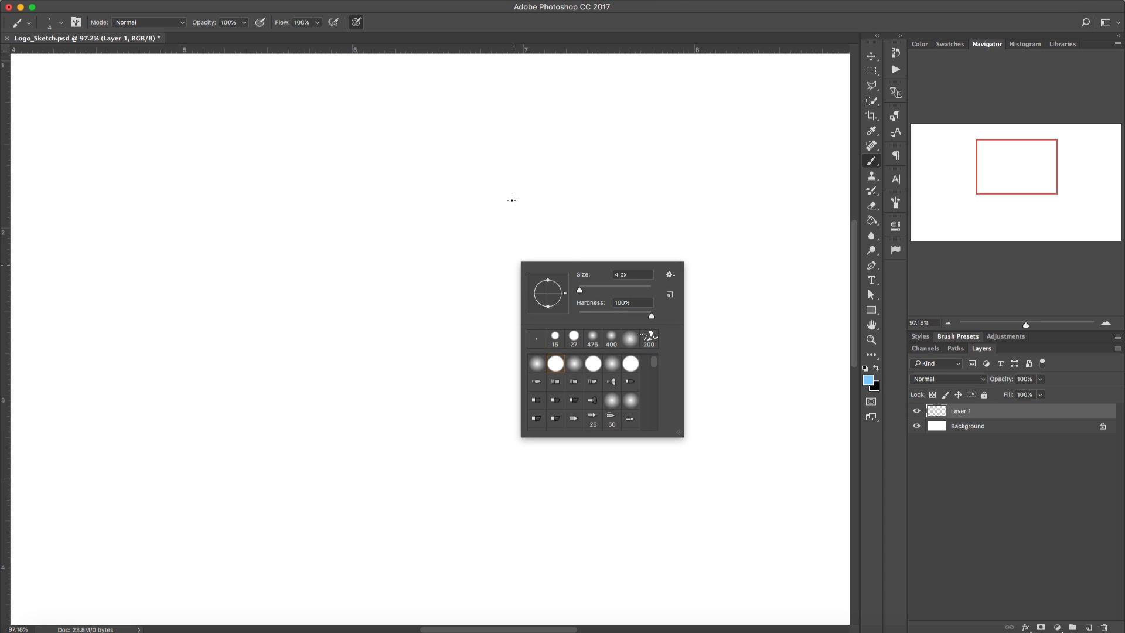
{"action": "left_click_drag", "start_coordinate": [512, 196], "coordinate": [458, 271]}
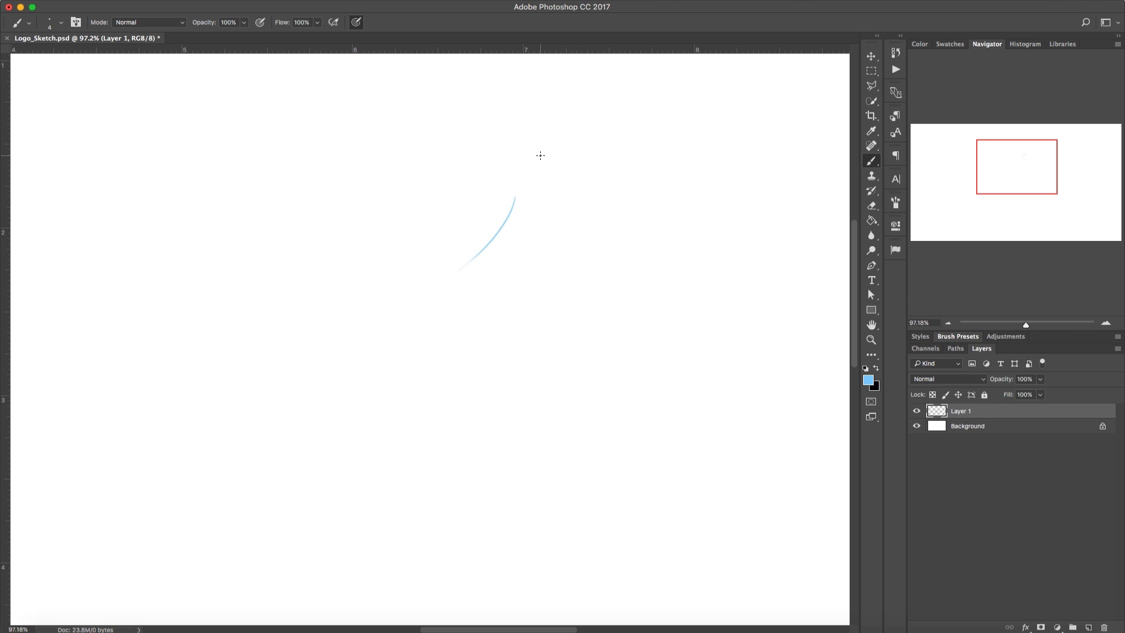
{"action": "key", "text": "super+z"}
{"action": "mouse_move", "coordinate": [546, 218]}
{"action": "left_mouse_down"}
{"action": "mouse_move", "coordinate": [511, 268]}
{"action": "mouse_move", "coordinate": [533, 249]}
{"action": "mouse_move", "coordinate": [475, 282]}
{"action": "mouse_move", "coordinate": [536, 249]}
{"action": "mouse_move", "coordinate": [548, 198]}
{"action": "mouse_move", "coordinate": [531, 246]}
{"action": "mouse_move", "coordinate": [507, 272]}
{"action": "left_mouse_up"}
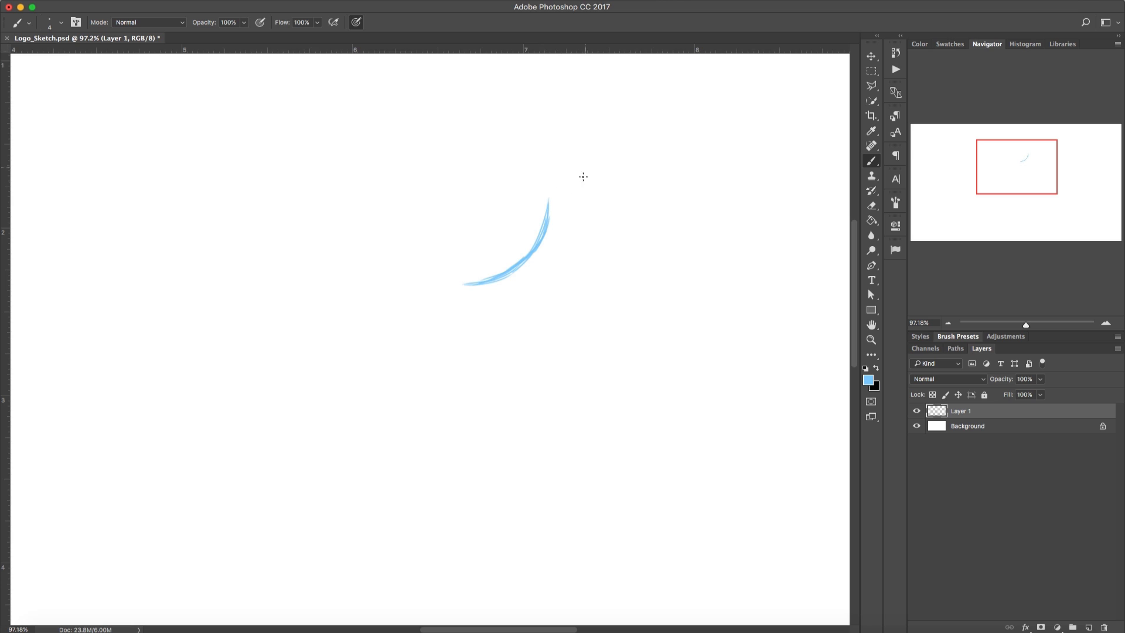
{"action": "mouse_move", "coordinate": [598, 184]}
{"action": "left_mouse_down"}
{"action": "mouse_move", "coordinate": [551, 200]}
{"action": "mouse_move", "coordinate": [483, 271]}
{"action": "mouse_move", "coordinate": [495, 254]}
{"action": "mouse_move", "coordinate": [561, 294]}
{"action": "mouse_move", "coordinate": [492, 317]}
{"action": "mouse_move", "coordinate": [474, 293]}
{"action": "left_mouse_up"}
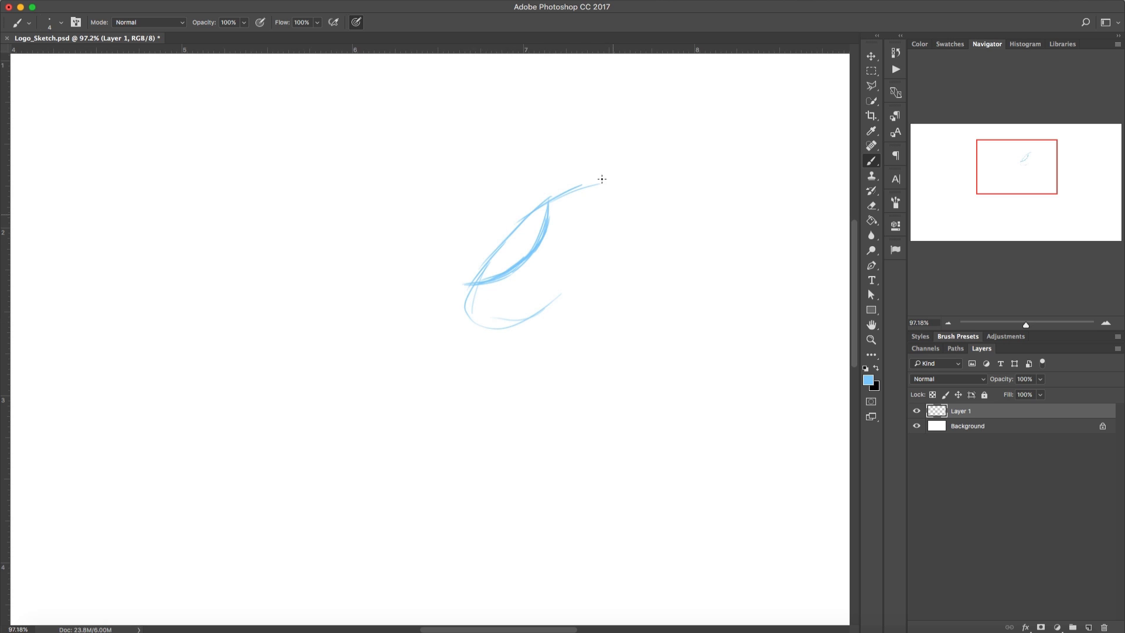
{"action": "mouse_move", "coordinate": [551, 202]}
{"action": "left_mouse_down"}
{"action": "mouse_move", "coordinate": [473, 292]}
{"action": "mouse_move", "coordinate": [542, 210]}
{"action": "left_mouse_up"}
Step: Lower Layer 1's opacity to 23% and add a new layer above it
{"action": "left_click_drag", "start_coordinate": [1041, 380], "coordinate": [1015, 383]}
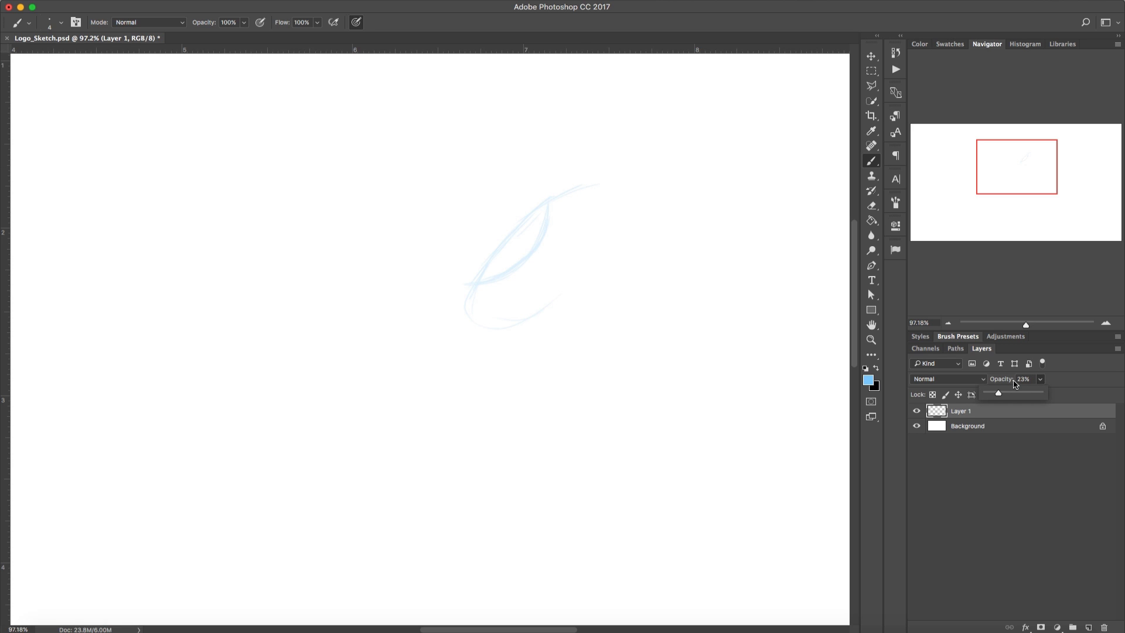
{"action": "left_click", "coordinate": [1087, 627]}
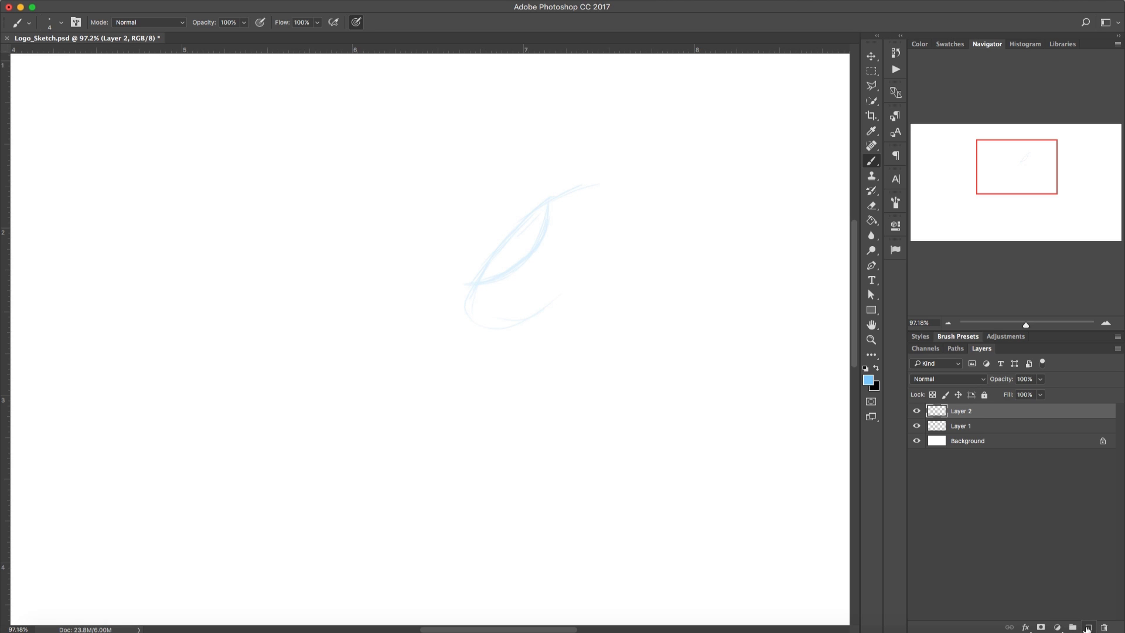
Step: Redraw the feather's pointed outline and central shaft over the faded sketch on Layer 2, reworking the left edge
{"action": "mouse_move", "coordinate": [566, 188]}
{"action": "left_mouse_down"}
{"action": "mouse_move", "coordinate": [476, 282]}
{"action": "mouse_move", "coordinate": [535, 243]}
{"action": "mouse_move", "coordinate": [520, 263]}
{"action": "mouse_move", "coordinate": [565, 190]}
{"action": "left_mouse_up"}
{"action": "left_click_drag", "start_coordinate": [487, 277], "coordinate": [536, 239]}
{"action": "mouse_move", "coordinate": [480, 273]}
{"action": "left_mouse_down"}
{"action": "mouse_move", "coordinate": [500, 225]}
{"action": "mouse_move", "coordinate": [491, 235]}
{"action": "mouse_move", "coordinate": [556, 194]}
{"action": "mouse_move", "coordinate": [498, 227]}
{"action": "left_mouse_up"}
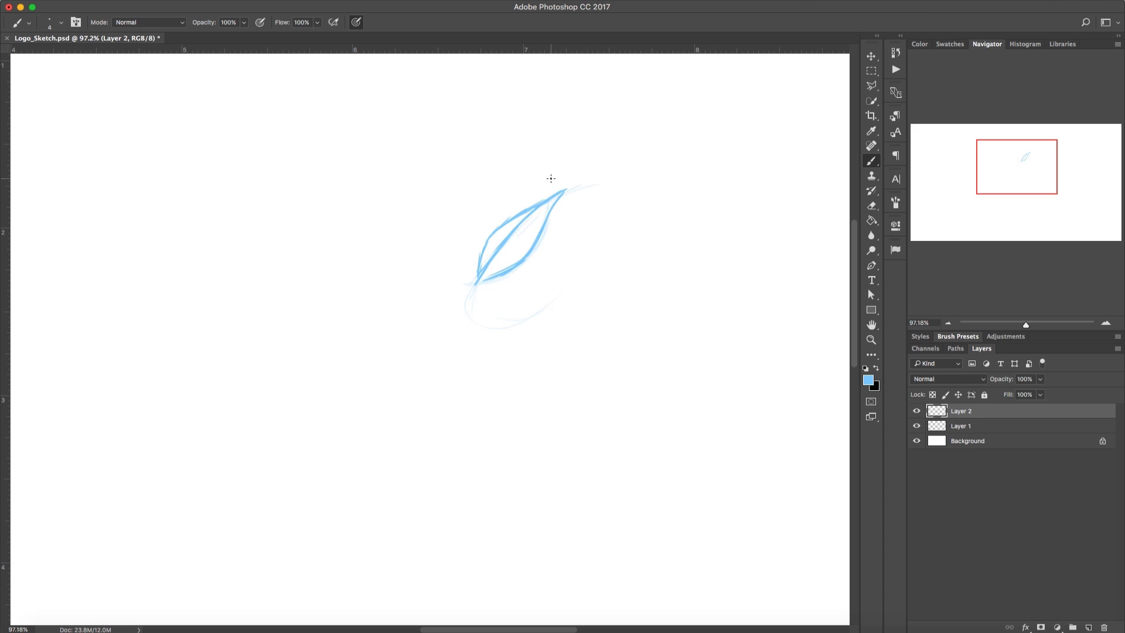
{"action": "key", "text": "super+z"}
{"action": "key", "text": "super+alt+z"}
{"action": "key", "text": "super+alt+z"}
{"action": "key", "text": "super+alt+z"}
{"action": "key", "text": "super+alt+z"}
{"action": "mouse_move", "coordinate": [479, 268]}
{"action": "left_mouse_down"}
{"action": "mouse_move", "coordinate": [511, 221]}
{"action": "mouse_move", "coordinate": [497, 232]}
{"action": "mouse_move", "coordinate": [556, 194]}
{"action": "mouse_move", "coordinate": [495, 237]}
{"action": "left_mouse_up"}
Step: Draw the quill's stem below the feather and sketch notches into its left, right and upper edges
{"action": "left_click_drag", "start_coordinate": [474, 282], "coordinate": [462, 312]}
{"action": "left_click_drag", "start_coordinate": [463, 311], "coordinate": [480, 282]}
{"action": "left_click_drag", "start_coordinate": [1027, 324], "coordinate": [1038, 323]}
{"action": "mouse_move", "coordinate": [1007, 165]}
{"action": "left_mouse_down"}
{"action": "mouse_move", "coordinate": [1023, 157]}
{"action": "mouse_move", "coordinate": [1009, 160]}
{"action": "left_mouse_up"}
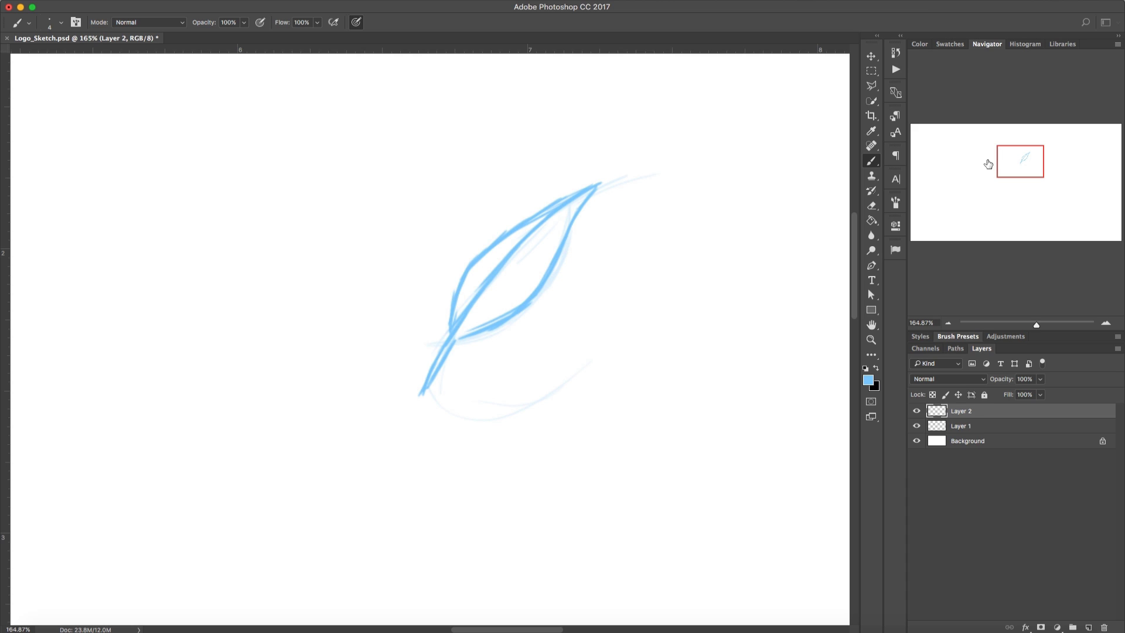
{"action": "mouse_move", "coordinate": [478, 257]}
{"action": "left_mouse_down"}
{"action": "mouse_move", "coordinate": [482, 273]}
{"action": "mouse_move", "coordinate": [464, 271]}
{"action": "mouse_move", "coordinate": [488, 252]}
{"action": "left_mouse_up"}
{"action": "mouse_move", "coordinate": [539, 283]}
{"action": "left_mouse_down"}
{"action": "mouse_move", "coordinate": [515, 294]}
{"action": "mouse_move", "coordinate": [528, 291]}
{"action": "left_mouse_up"}
{"action": "mouse_move", "coordinate": [563, 196]}
{"action": "left_mouse_down"}
{"action": "mouse_move", "coordinate": [533, 215]}
{"action": "mouse_move", "coordinate": [612, 178]}
{"action": "mouse_move", "coordinate": [579, 213]}
{"action": "left_mouse_up"}
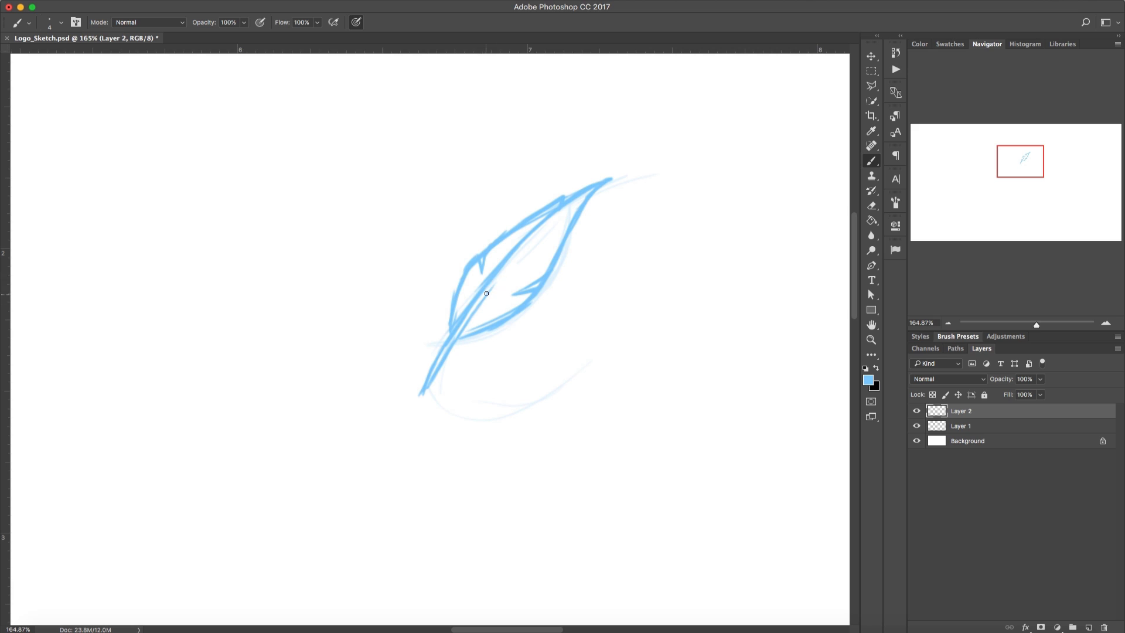
Step: Draw a second line alongside the central shaft, running from the stem up into the upper part of the feather
{"action": "left_click_drag", "start_coordinate": [502, 276], "coordinate": [527, 245]}
{"action": "mouse_move", "coordinate": [498, 286]}
{"action": "left_mouse_down"}
{"action": "mouse_move", "coordinate": [518, 257]}
{"action": "mouse_move", "coordinate": [448, 360]}
{"action": "left_mouse_up"}
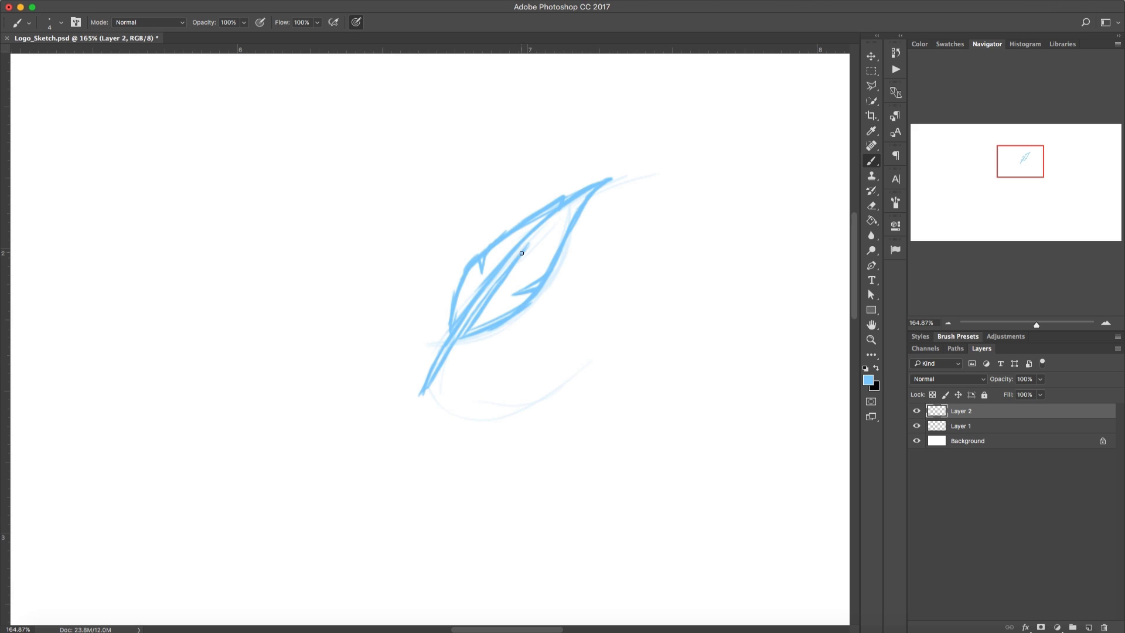
{"action": "left_click_drag", "start_coordinate": [521, 254], "coordinate": [540, 232]}
Step: Erase the stray and overlapping lines from the feather on Layer 2 with a 4 px eraser, and hide Layer 1
{"action": "left_click", "coordinate": [872, 146]}
{"action": "left_click", "coordinate": [871, 205]}
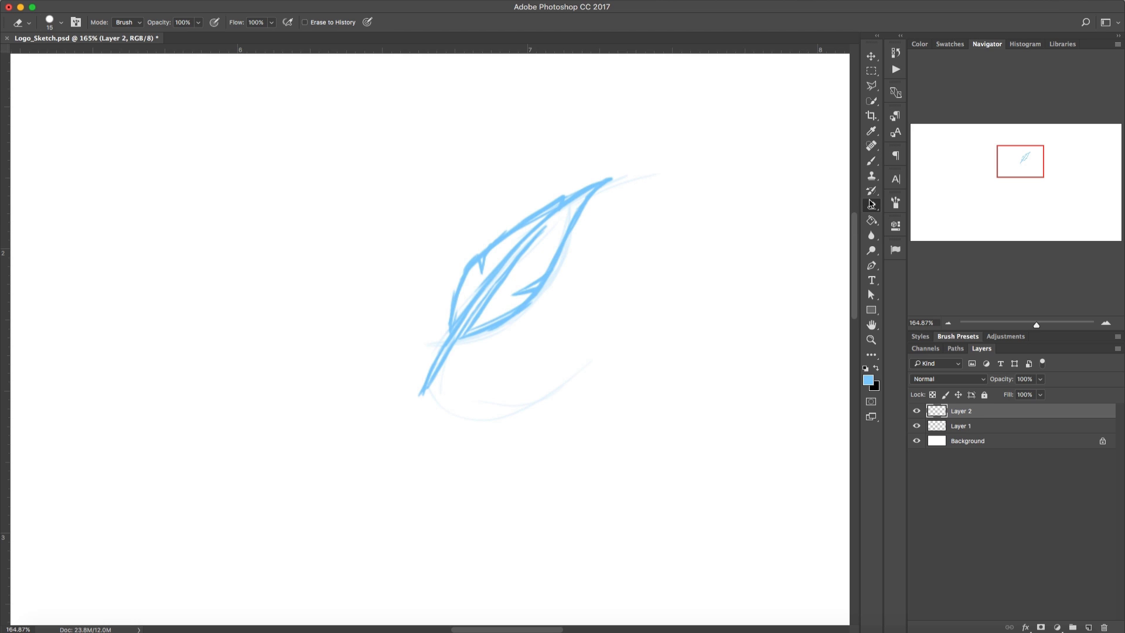
{"action": "right_click", "coordinate": [563, 327]}
{"action": "left_click_drag", "start_coordinate": [626, 354], "coordinate": [621, 355]}
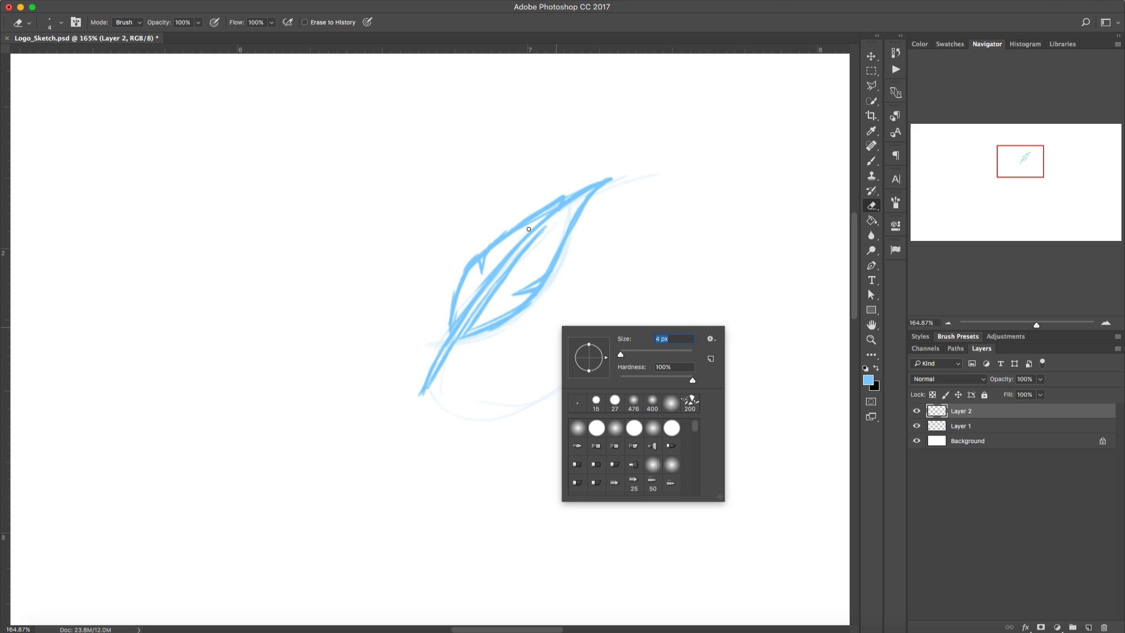
{"action": "mouse_move", "coordinate": [560, 209]}
{"action": "left_mouse_down"}
{"action": "mouse_move", "coordinate": [535, 222]}
{"action": "mouse_move", "coordinate": [474, 303]}
{"action": "left_mouse_up"}
{"action": "left_click", "coordinate": [916, 426]}
{"action": "mouse_move", "coordinate": [463, 316]}
{"action": "left_mouse_down"}
{"action": "mouse_move", "coordinate": [477, 293]}
{"action": "mouse_move", "coordinate": [457, 326]}
{"action": "mouse_move", "coordinate": [459, 315]}
{"action": "left_mouse_up"}
{"action": "key", "text": "b"}
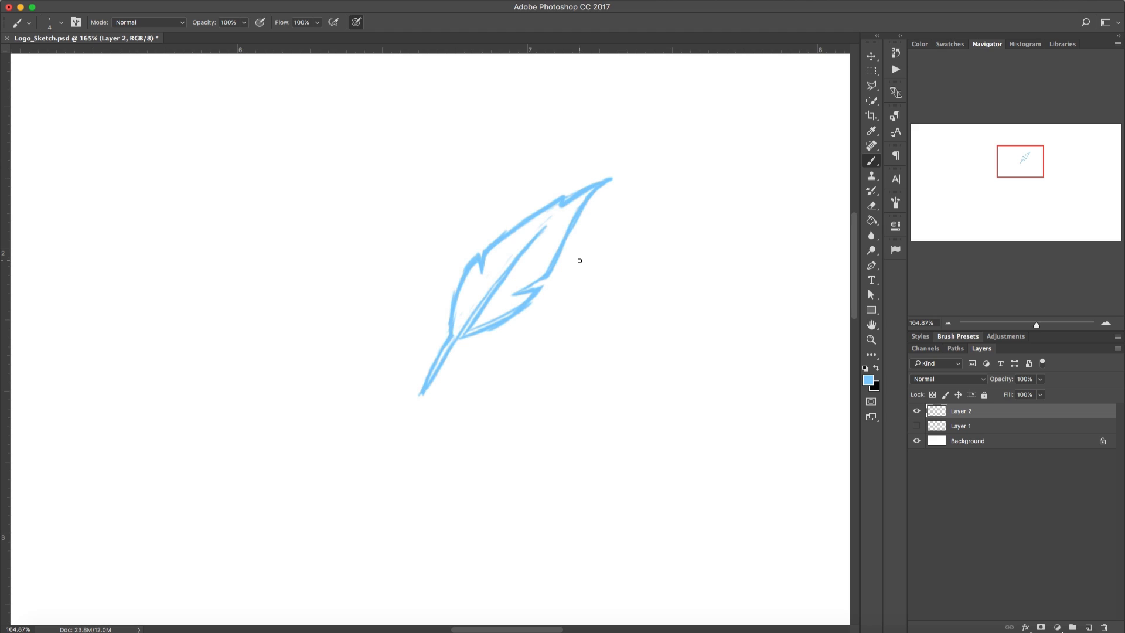
{"action": "right_click", "coordinate": [524, 294]}
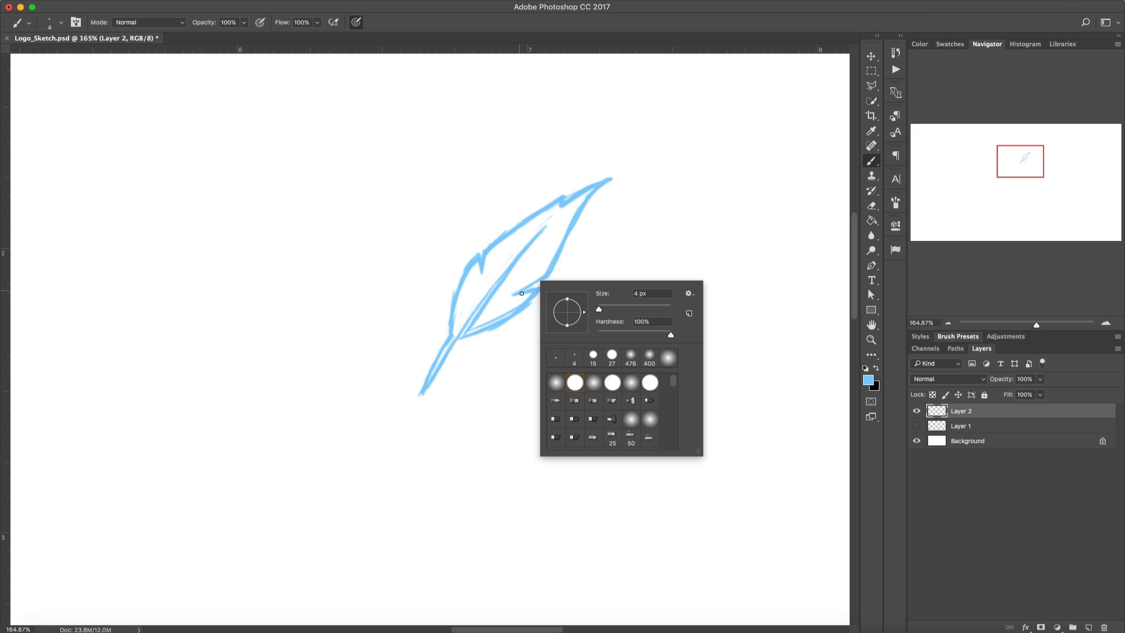
{"action": "left_click", "coordinate": [521, 293]}
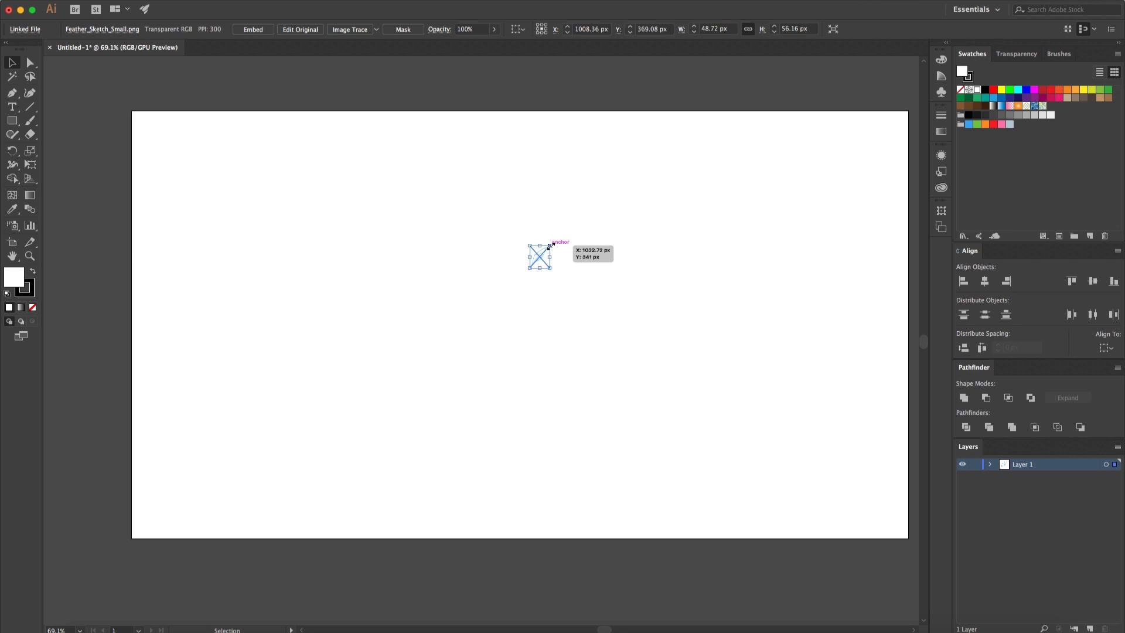
Step: In Illustrator, enlarge the placed feather sketch to about 368 × 424 px and move it toward the middle of the artboard
{"action": "left_click_drag", "start_coordinate": [551, 246], "coordinate": [752, 169]}
{"action": "mouse_move", "coordinate": [619, 170]}
{"action": "left_mouse_down"}
{"action": "mouse_move", "coordinate": [631, 158]}
{"action": "mouse_move", "coordinate": [614, 173]}
{"action": "left_mouse_up"}
{"action": "left_click_drag", "start_coordinate": [566, 222], "coordinate": [586, 267]}
Step: Centre the feather sketch horizontally and vertically on the artboard, and set alignment back to Align to Selection
{"action": "left_click", "coordinate": [1104, 350]}
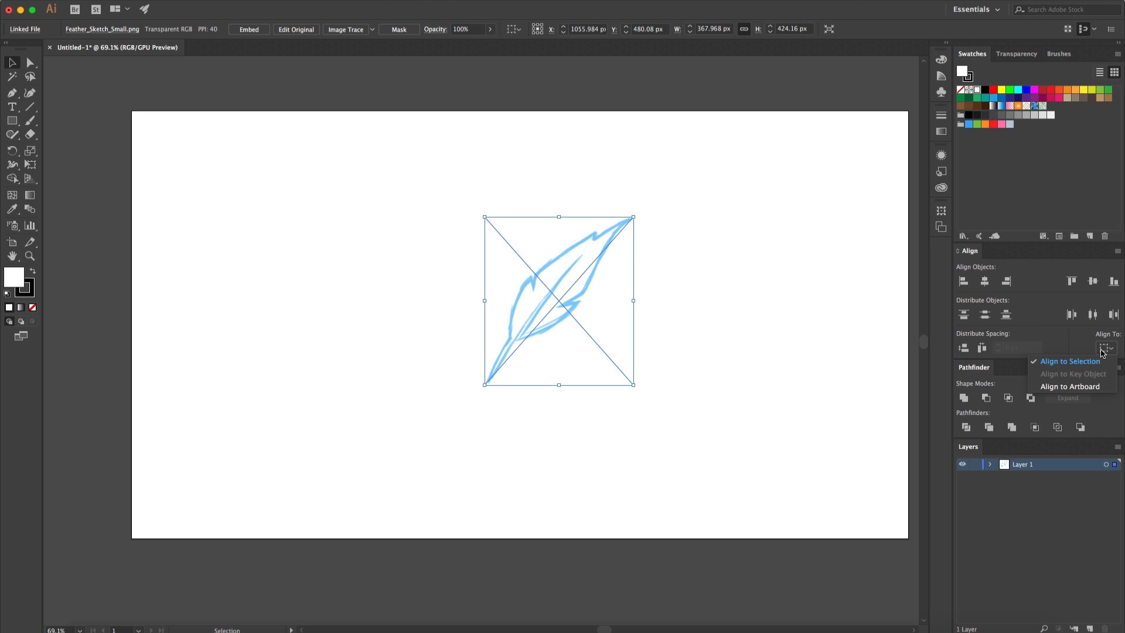
{"action": "left_click", "coordinate": [1068, 391]}
{"action": "left_click", "coordinate": [988, 282]}
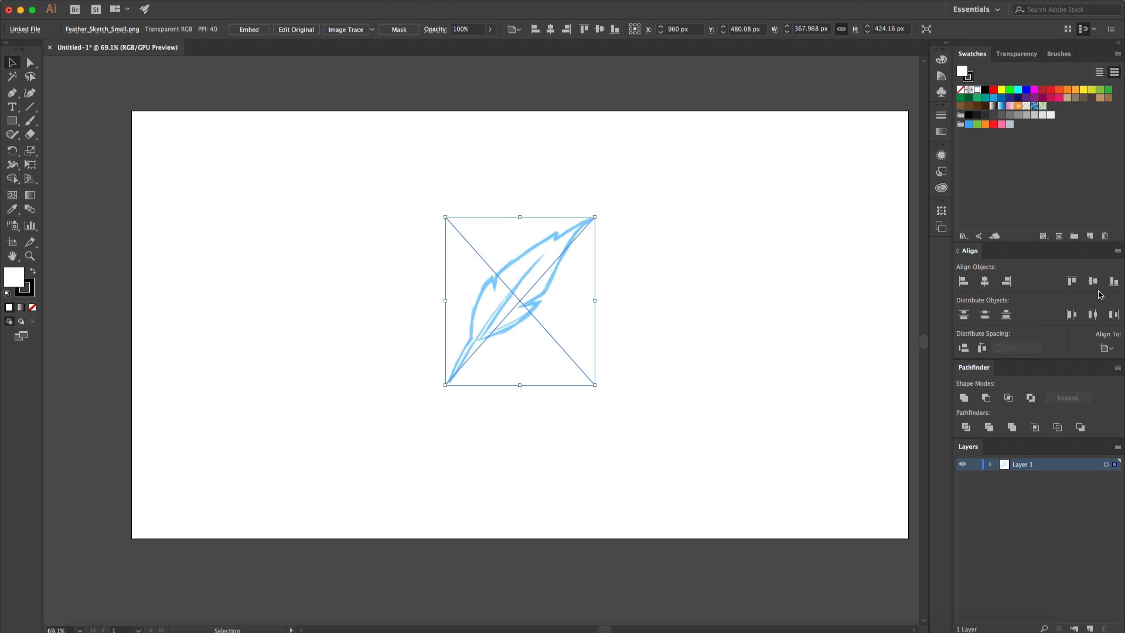
{"action": "left_click", "coordinate": [1093, 281]}
{"action": "left_click", "coordinate": [1108, 349]}
{"action": "left_click", "coordinate": [1072, 362]}
{"action": "left_click", "coordinate": [779, 375]}
Step: Lock Layer 1 with the sketch and create a new layer above it
{"action": "scroll", "coordinate": [780, 374], "scroll_direction": "down", "scroll_amount": 1}
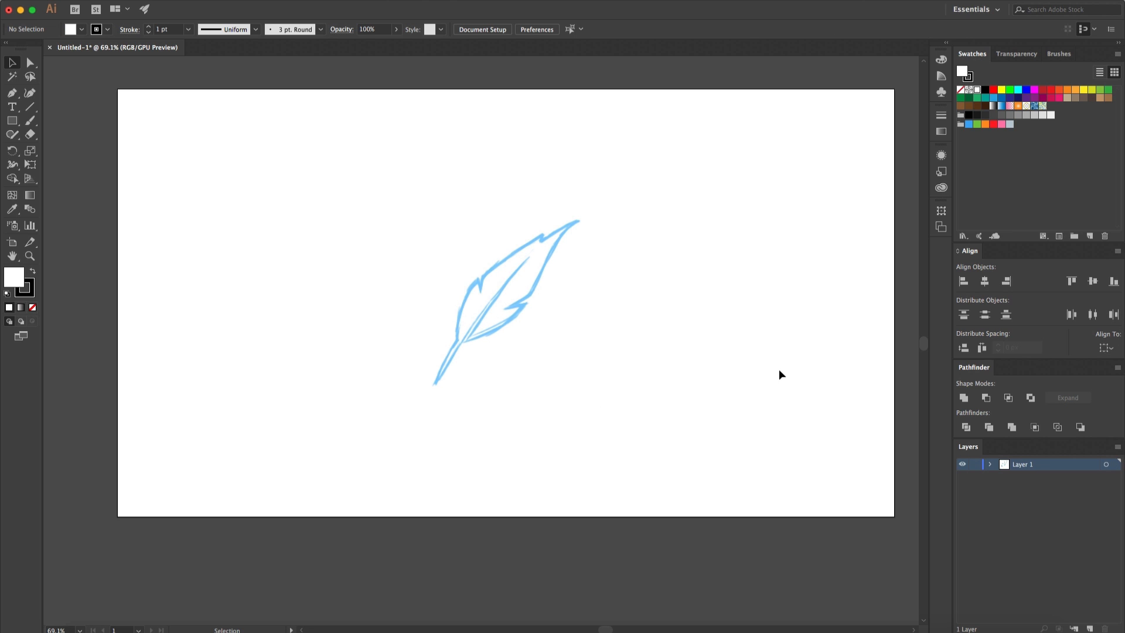
{"action": "scroll", "coordinate": [618, 320], "scroll_direction": "up", "scroll_amount": 3}
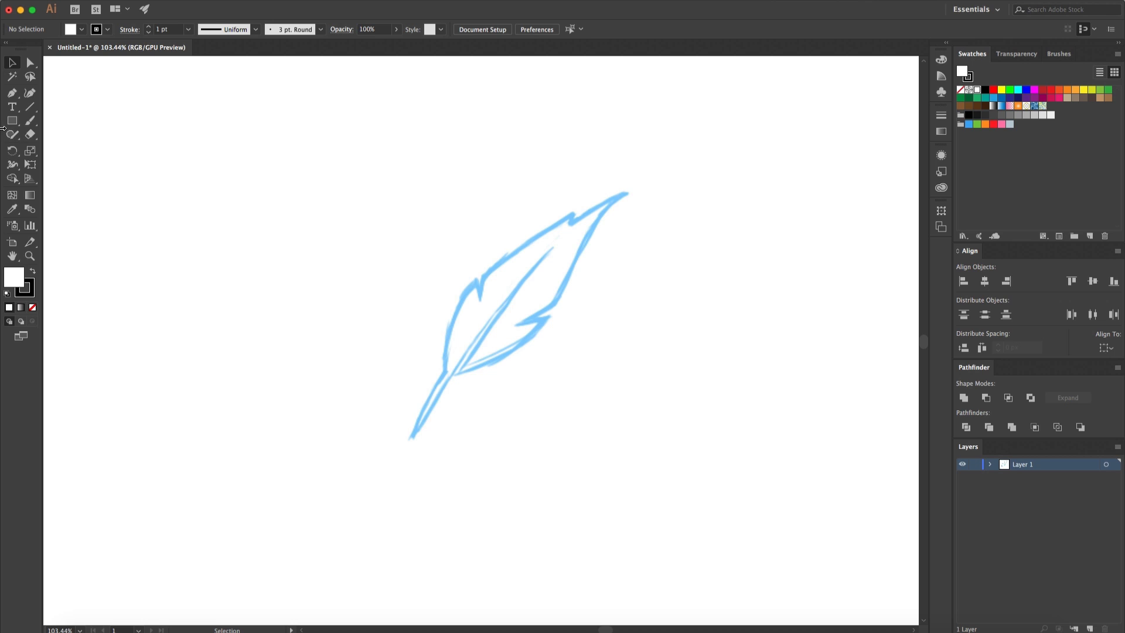
{"action": "left_click", "coordinate": [974, 464]}
{"action": "left_click", "coordinate": [1090, 628]}
Step: With no fill, start a Pen path at the quill's lower tip and curve it up the stem to a corner at the feather's base
{"action": "key", "text": "p"}
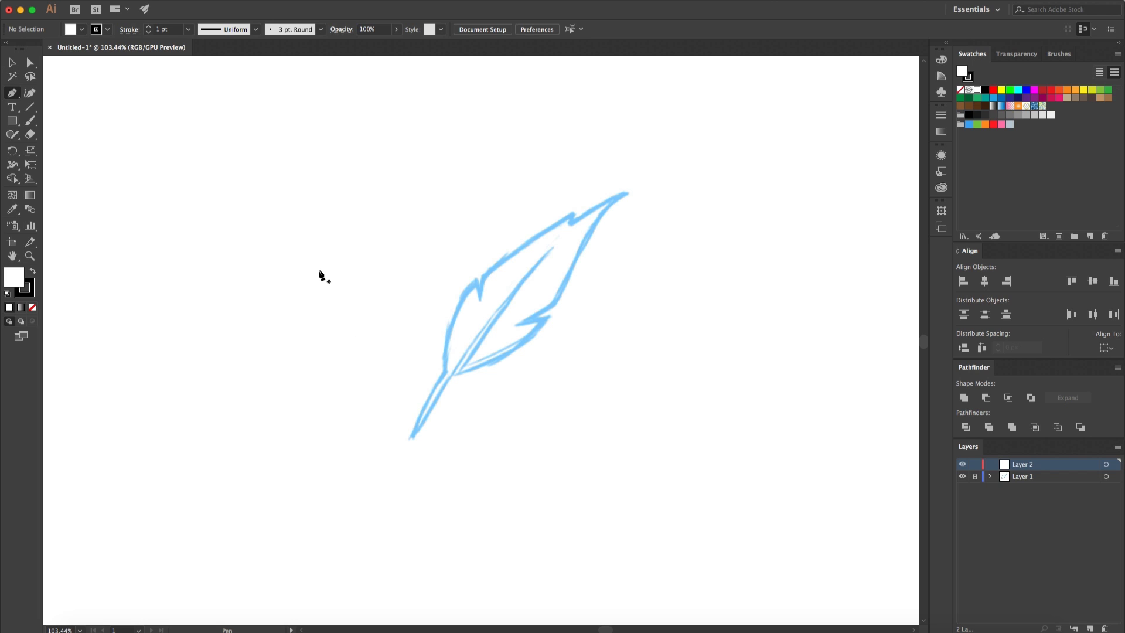
{"action": "left_click", "coordinate": [32, 308]}
{"action": "scroll", "coordinate": [460, 352], "scroll_direction": "up", "scroll_amount": 5}
{"action": "scroll", "coordinate": [460, 352], "scroll_direction": "down", "scroll_amount": 2}
{"action": "scroll", "coordinate": [460, 352], "scroll_direction": "right", "scroll_amount": 2}
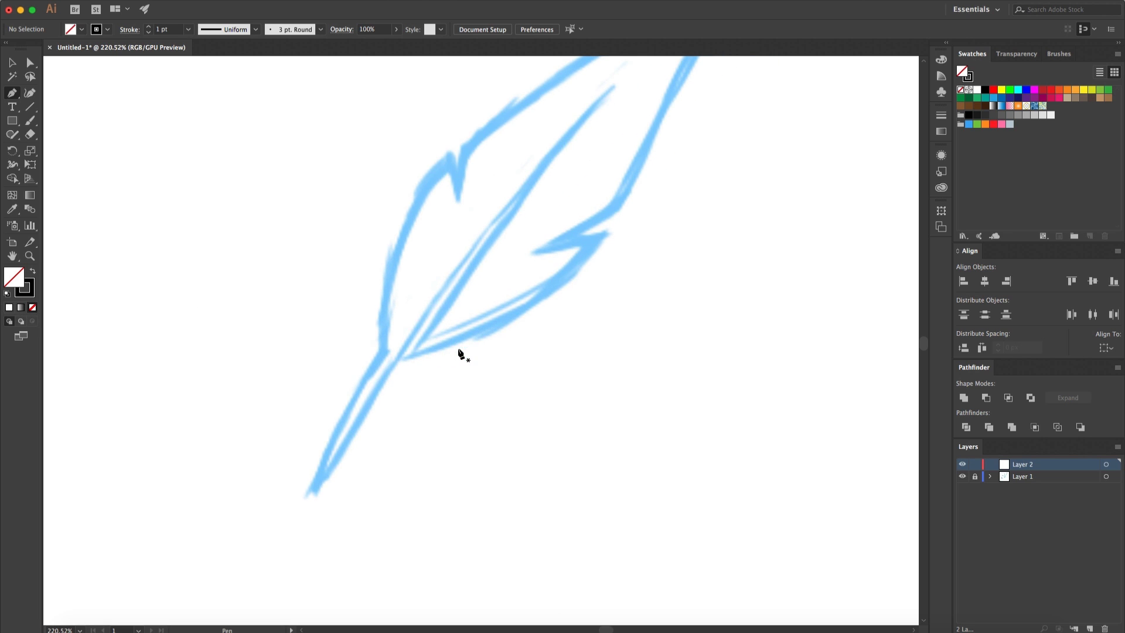
{"action": "left_click", "coordinate": [313, 494]}
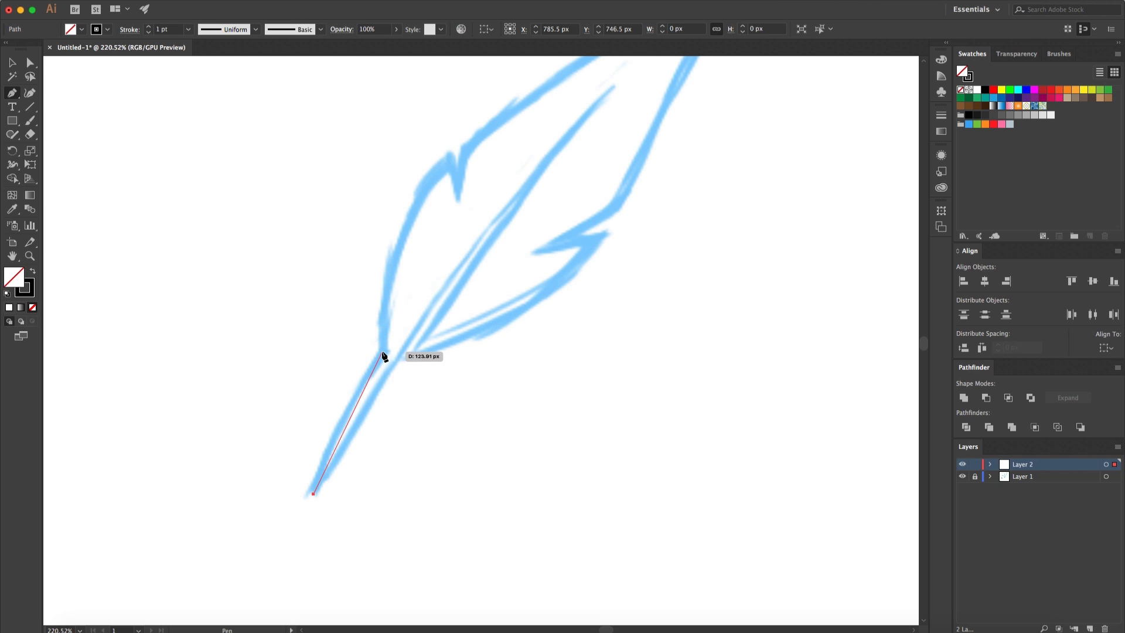
{"action": "left_click_drag", "start_coordinate": [378, 352], "coordinate": [411, 321]}
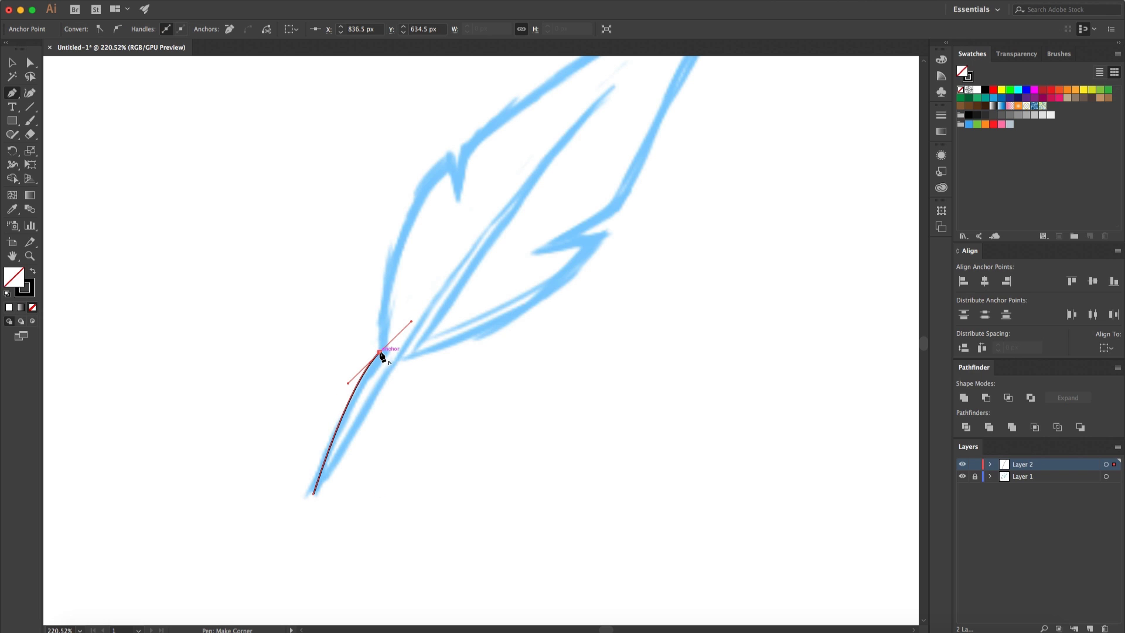
{"action": "left_click", "coordinate": [380, 353]}
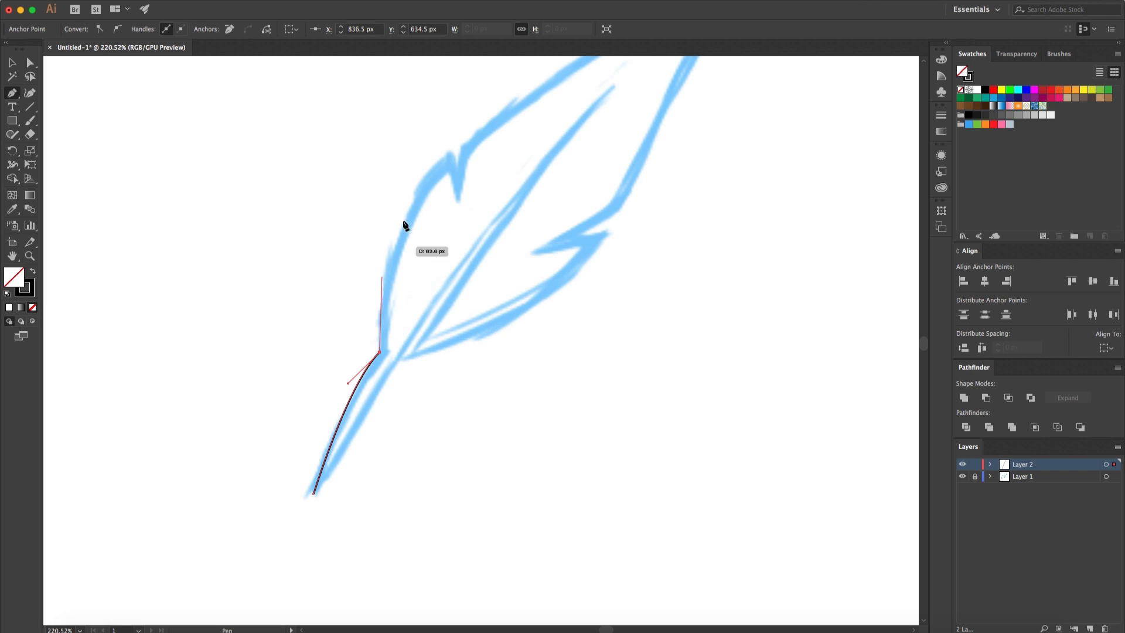
Step: Continue the path in a curve along the feather's lower left edge and trace the small V-shaped notch above it
{"action": "left_click_drag", "start_coordinate": [449, 155], "coordinate": [540, 89]}
{"action": "left_click", "coordinate": [450, 155]}
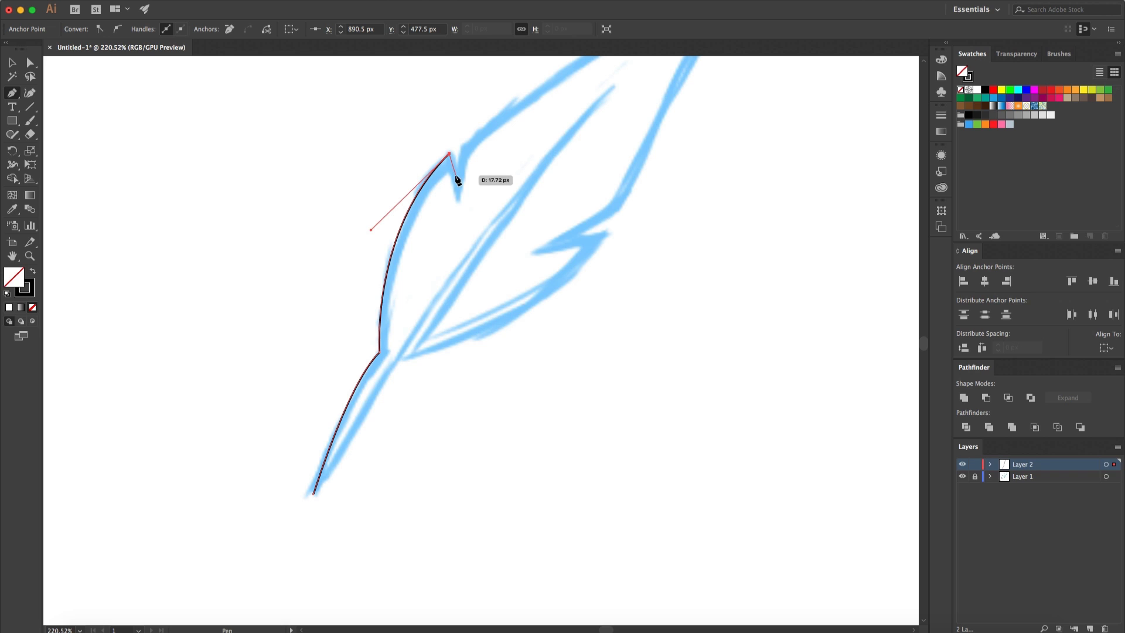
{"action": "left_click", "coordinate": [455, 174]}
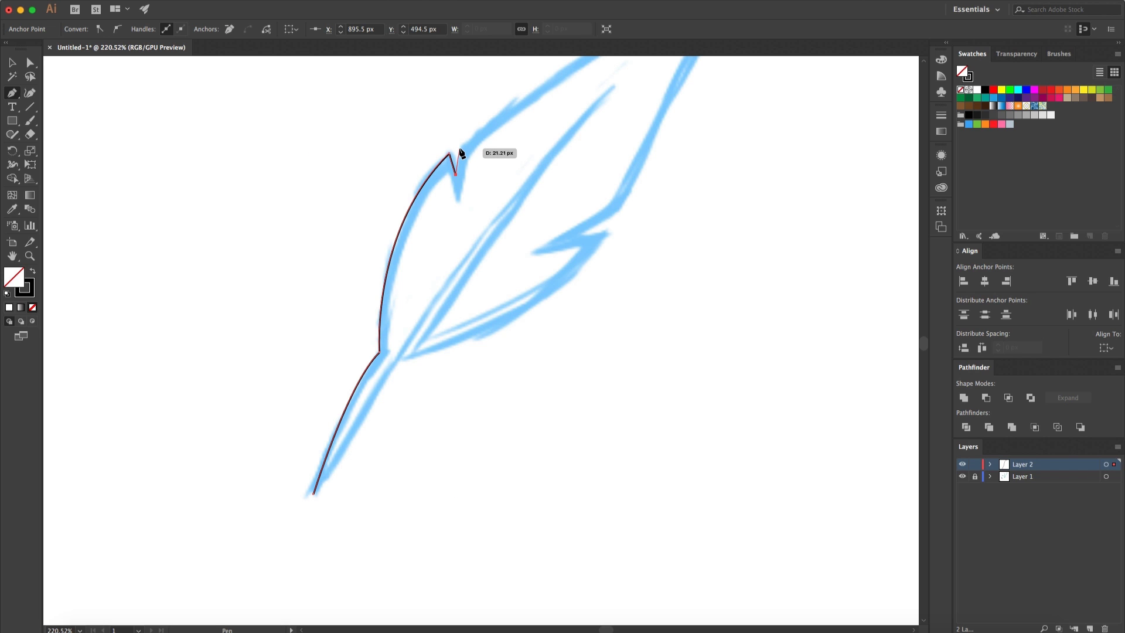
{"action": "scroll", "coordinate": [460, 150], "scroll_direction": "up", "scroll_amount": 5}
{"action": "scroll", "coordinate": [460, 150], "scroll_direction": "right", "scroll_amount": 5}
{"action": "left_click", "coordinate": [384, 224]}
Step: Trace the feather's long upper left edge with a curve and add the small notch near its tip
{"action": "scroll", "coordinate": [397, 218], "scroll_direction": "up", "scroll_amount": 3}
{"action": "scroll", "coordinate": [397, 218], "scroll_direction": "right", "scroll_amount": 4}
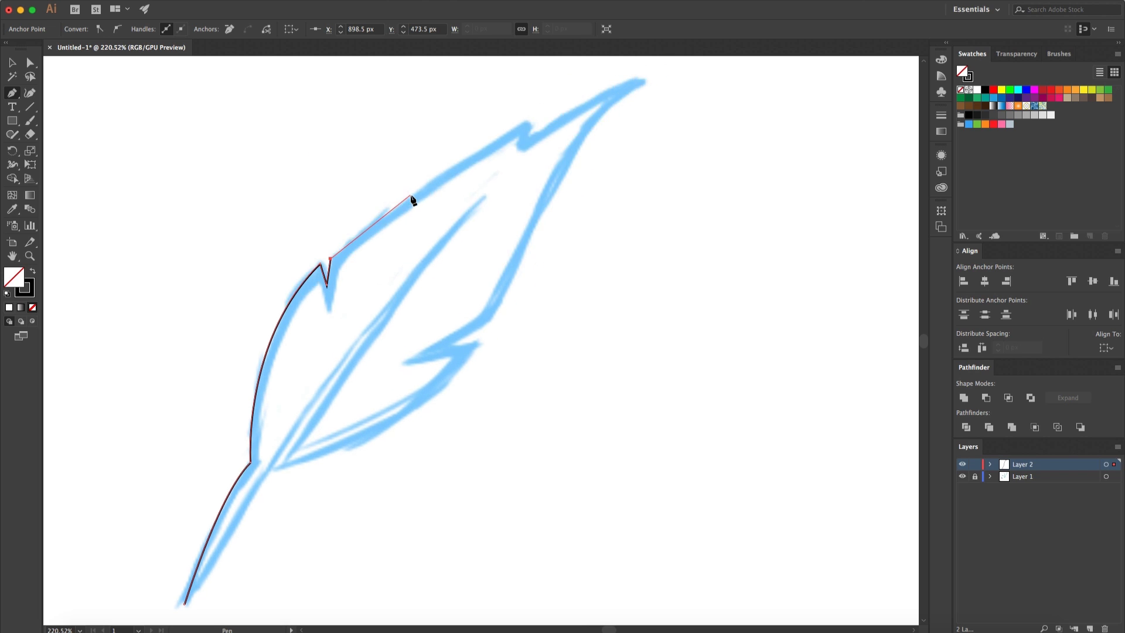
{"action": "left_click_drag", "start_coordinate": [520, 127], "coordinate": [612, 81]}
{"action": "left_click", "coordinate": [520, 128]}
{"action": "left_click_drag", "start_coordinate": [520, 132], "coordinate": [514, 142]}
{"action": "left_click", "coordinate": [514, 142]}
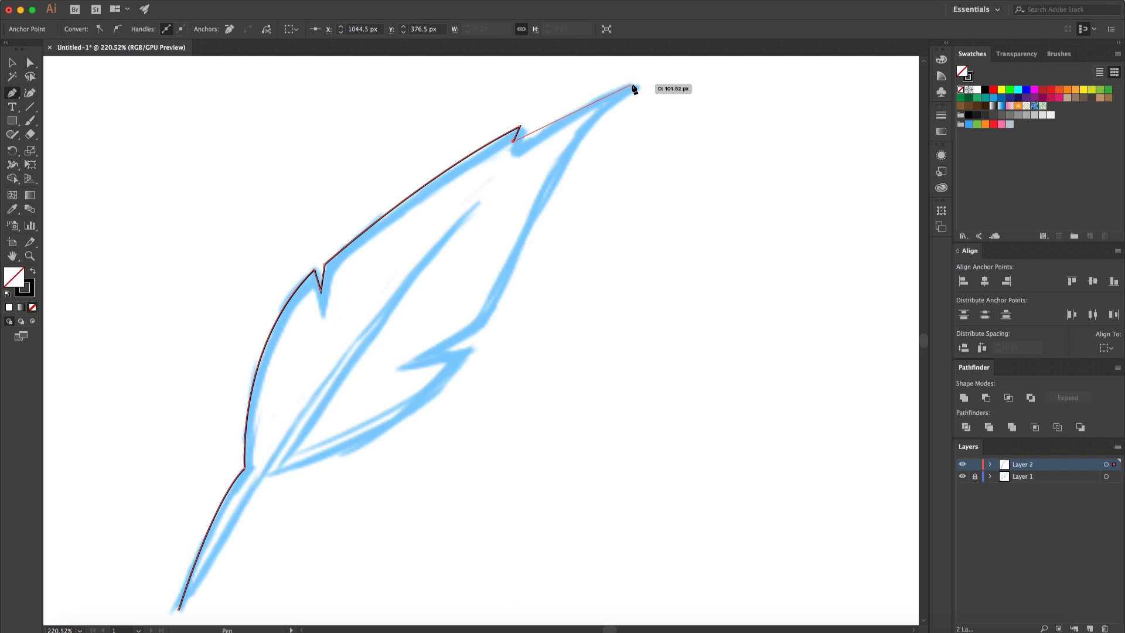
Step: Extend the path to the feather's tip, down its right edge and around the notch on the lower right side
{"action": "left_click_drag", "start_coordinate": [631, 85], "coordinate": [646, 87]}
{"action": "key", "text": "ctrl+z"}
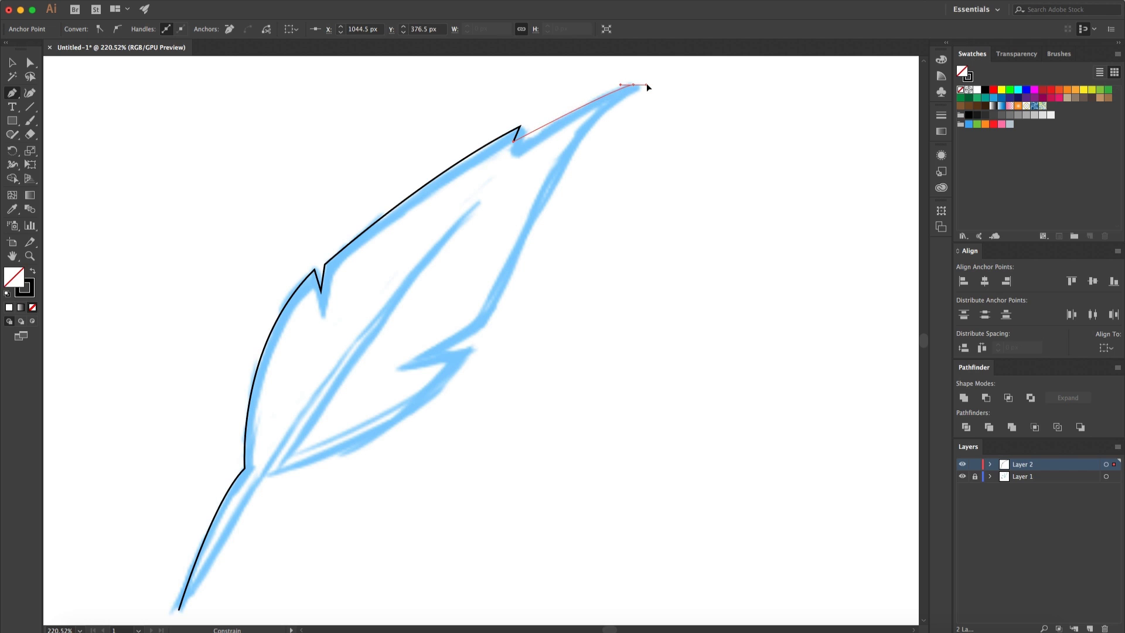
{"action": "mouse_move", "coordinate": [649, 85]}
{"action": "left_mouse_down"}
{"action": "mouse_move", "coordinate": [668, 75]}
{"action": "mouse_move", "coordinate": [585, 161]}
{"action": "mouse_move", "coordinate": [576, 147]}
{"action": "mouse_move", "coordinate": [564, 156]}
{"action": "left_mouse_up"}
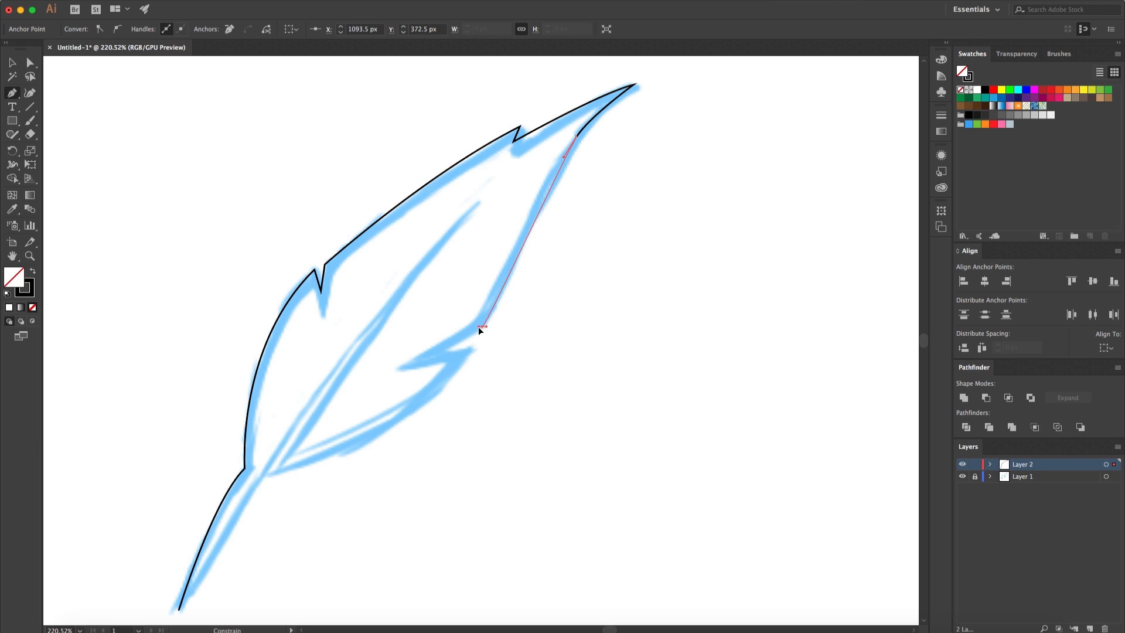
{"action": "left_click_drag", "start_coordinate": [481, 327], "coordinate": [470, 352]}
{"action": "left_click", "coordinate": [439, 356]}
{"action": "left_click", "coordinate": [473, 347]}
Step: Curve the path along the feather's lower right edge to a corner where the edge meets the stem
{"action": "scroll", "coordinate": [461, 392], "scroll_direction": "down", "scroll_amount": 1}
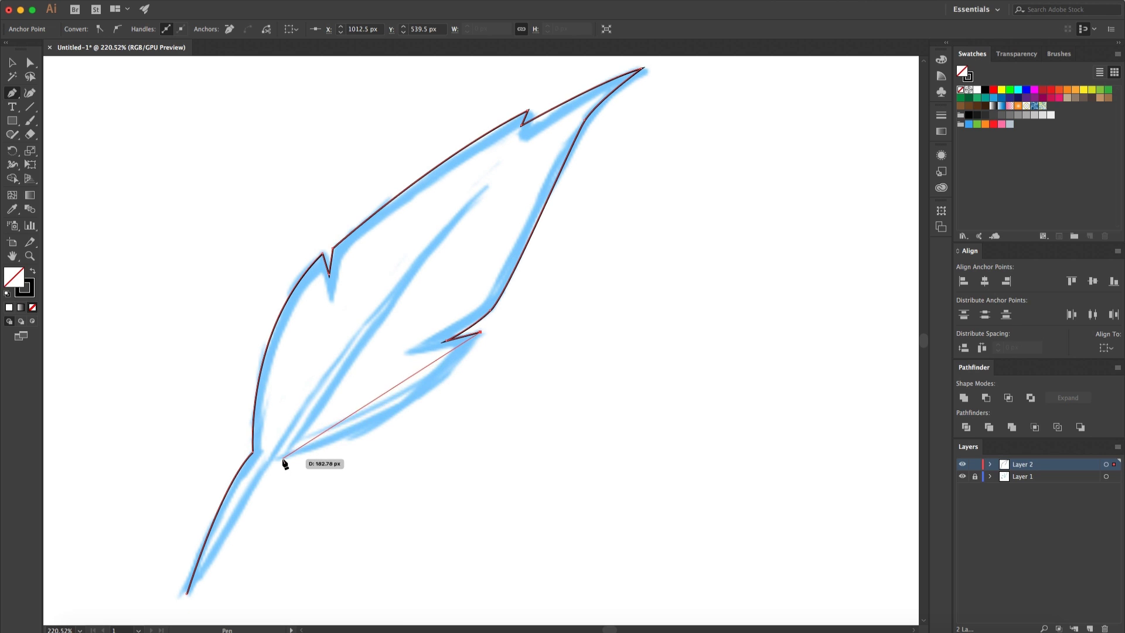
{"action": "left_click_drag", "start_coordinate": [283, 458], "coordinate": [135, 497]}
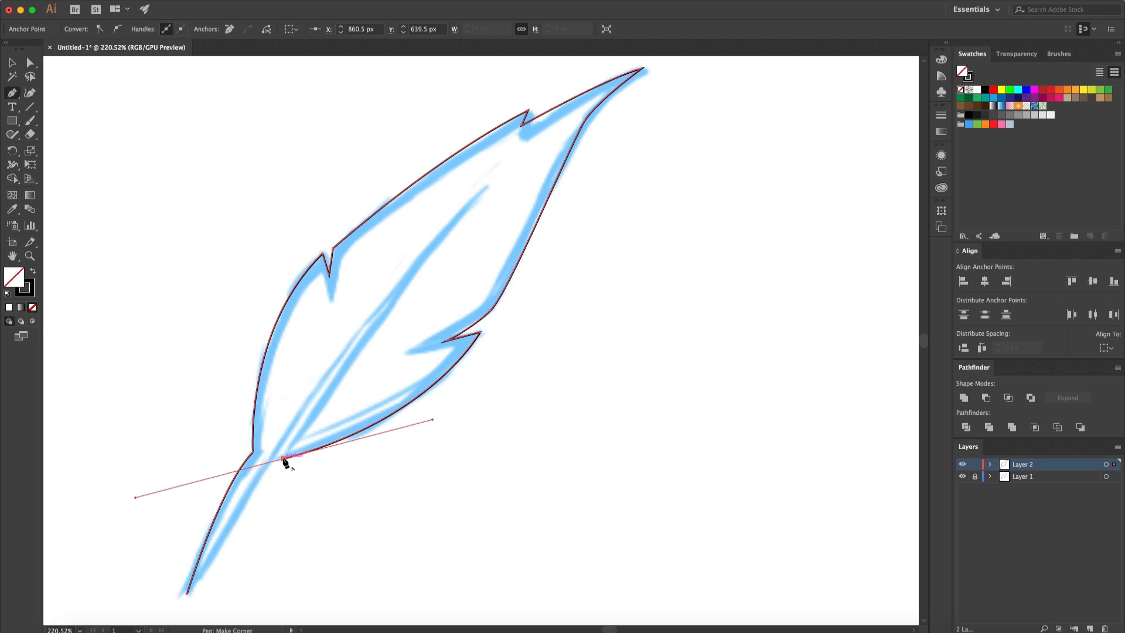
{"action": "left_click_drag", "start_coordinate": [285, 463], "coordinate": [324, 457]}
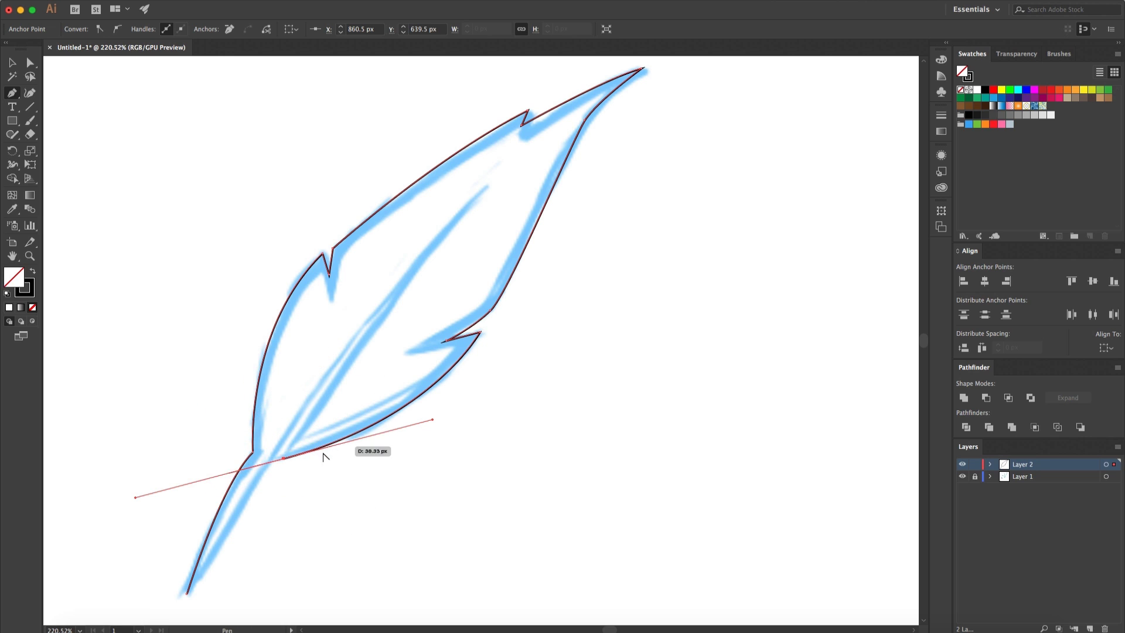
{"action": "left_click", "coordinate": [284, 459]}
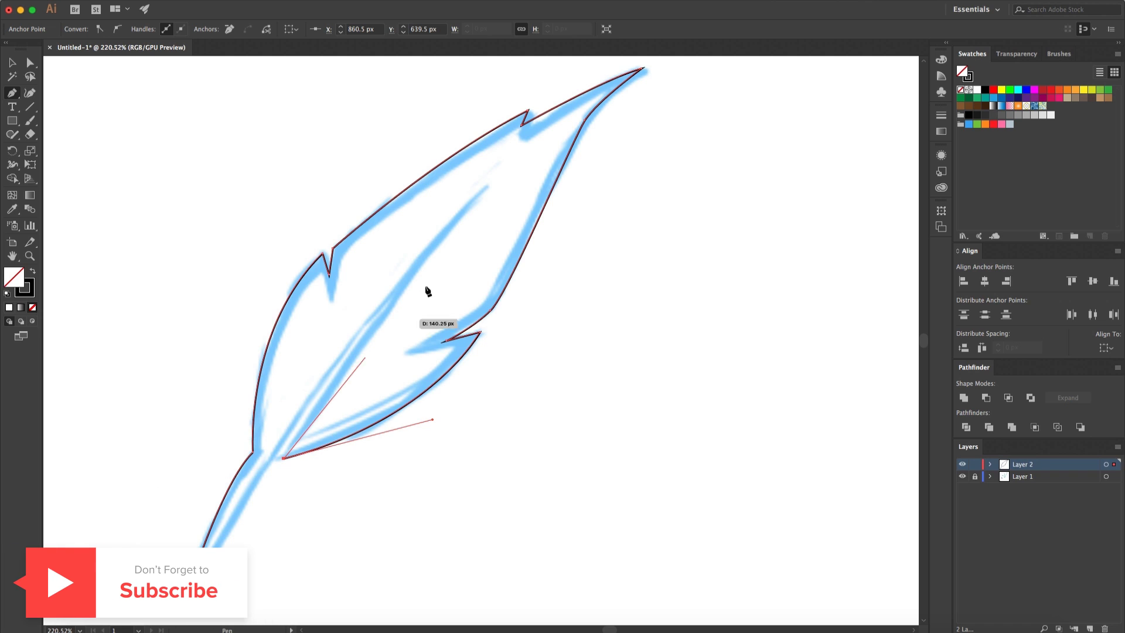
Step: Curve the path up the feather's central stem, end the curve in a corner, and close the path at the quill's lower tip
{"action": "left_click_drag", "start_coordinate": [485, 186], "coordinate": [551, 128]}
{"action": "left_click", "coordinate": [485, 186]}
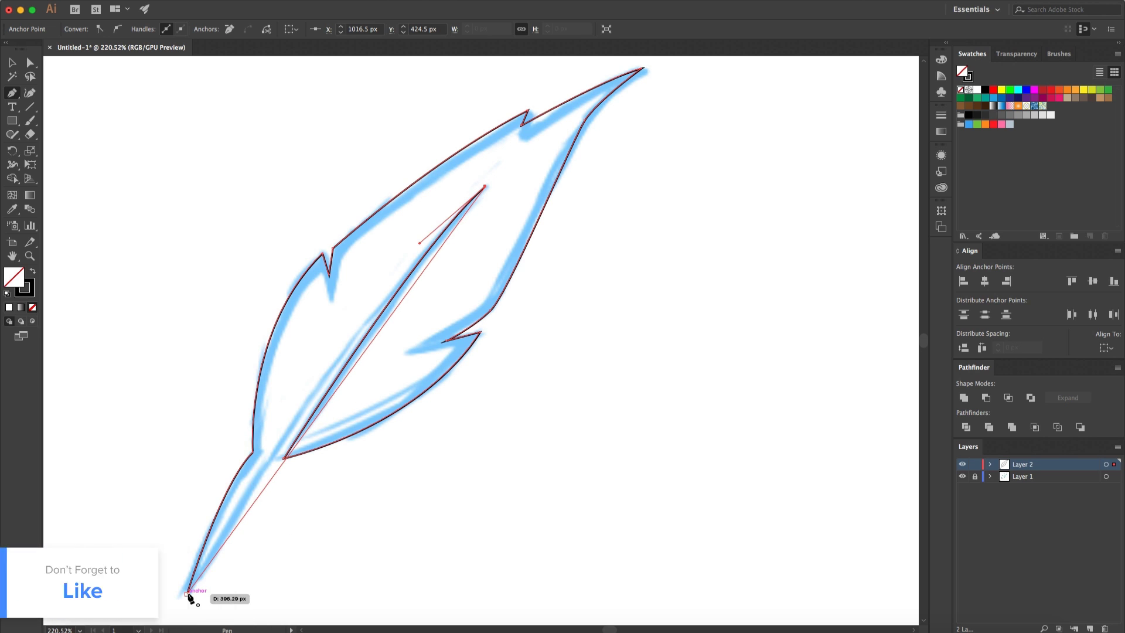
{"action": "scroll", "coordinate": [188, 594], "scroll_direction": "down", "scroll_amount": 5}
{"action": "scroll", "coordinate": [188, 594], "scroll_direction": "left", "scroll_amount": 4}
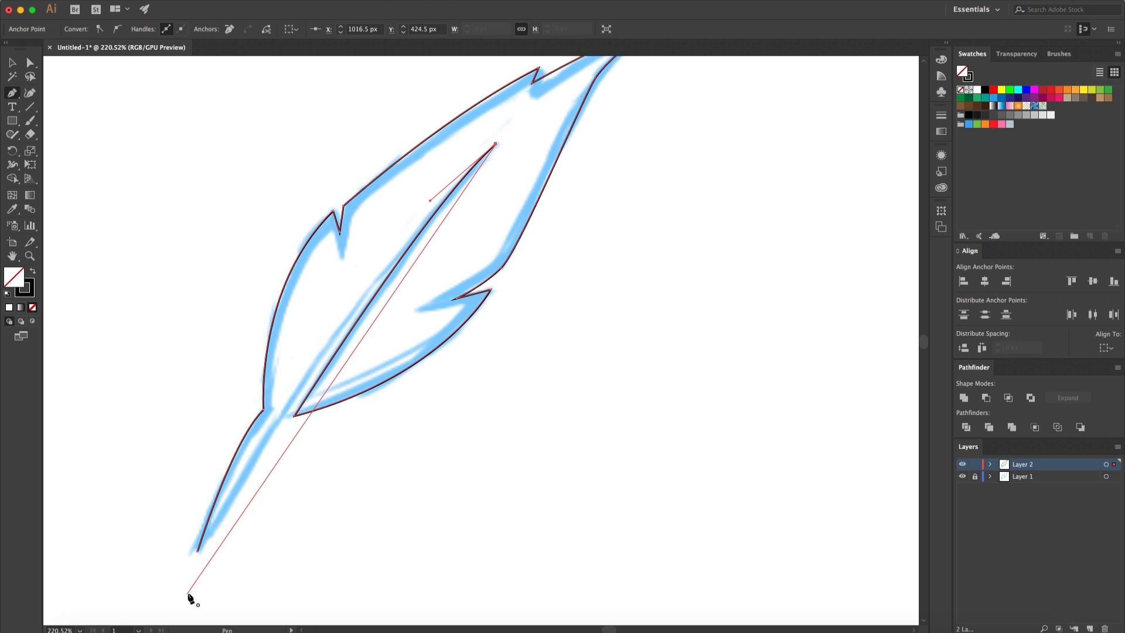
{"action": "left_click", "coordinate": [241, 533]}
{"action": "scroll", "coordinate": [143, 617], "scroll_direction": "down", "scroll_amount": 8}
{"action": "scroll", "coordinate": [143, 609], "scroll_direction": "down", "scroll_amount": 5}
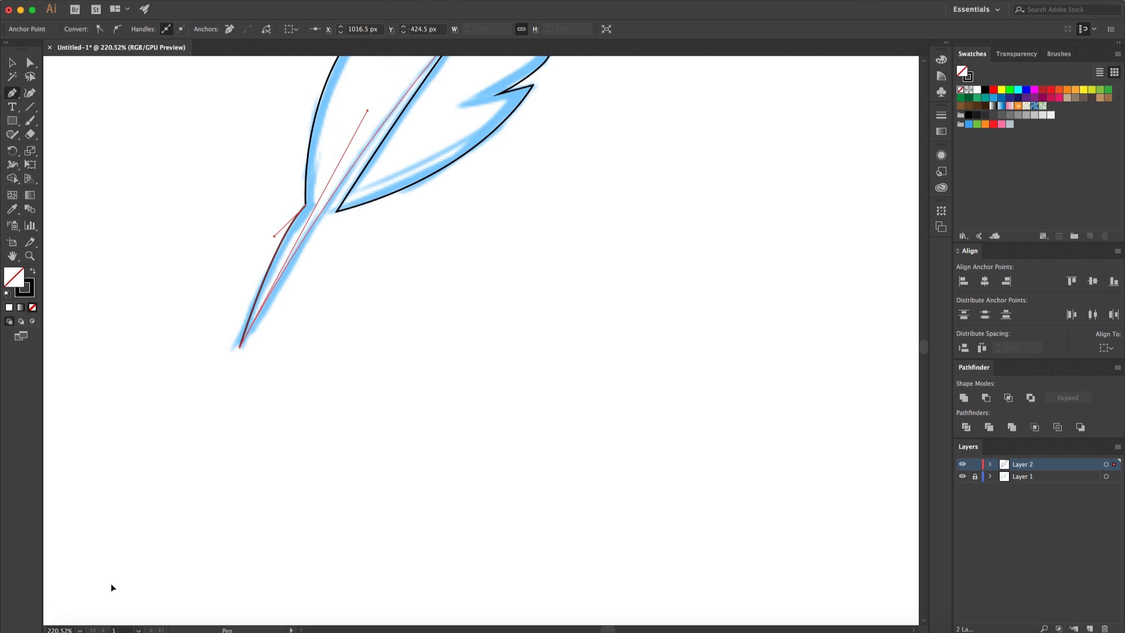
{"action": "scroll", "coordinate": [240, 285], "scroll_direction": "up", "scroll_amount": 8}
{"action": "scroll", "coordinate": [240, 286], "scroll_direction": "up", "scroll_amount": 3}
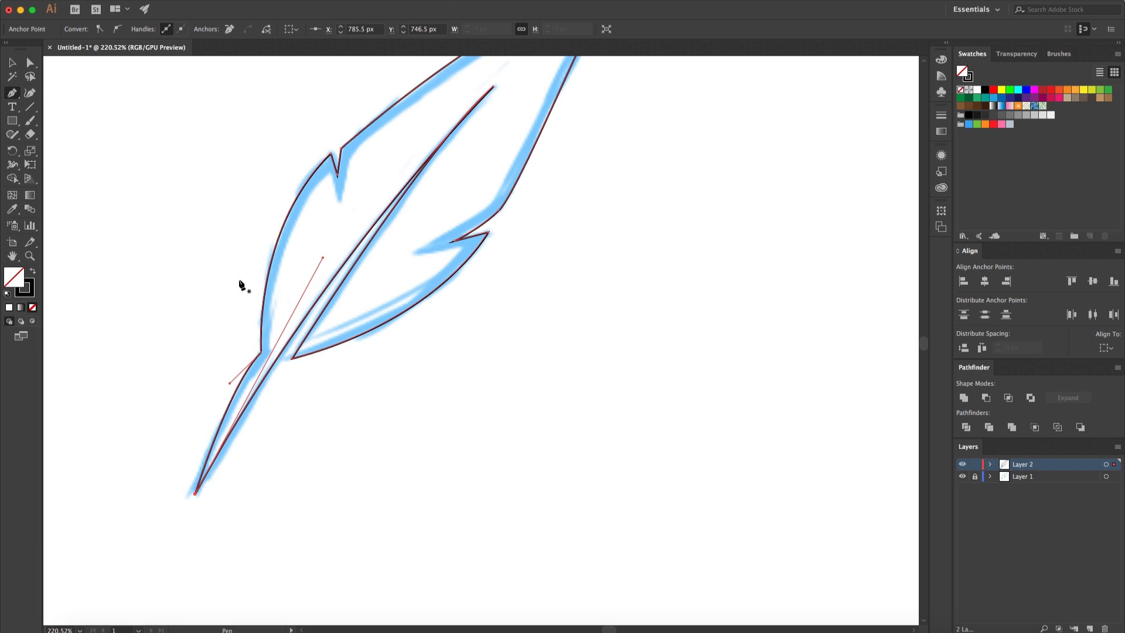
Step: Pull the curve handle at the stem's upper end outward with Direct Selection to reshape the stem line running to the lower right vane
{"action": "key", "text": "a"}
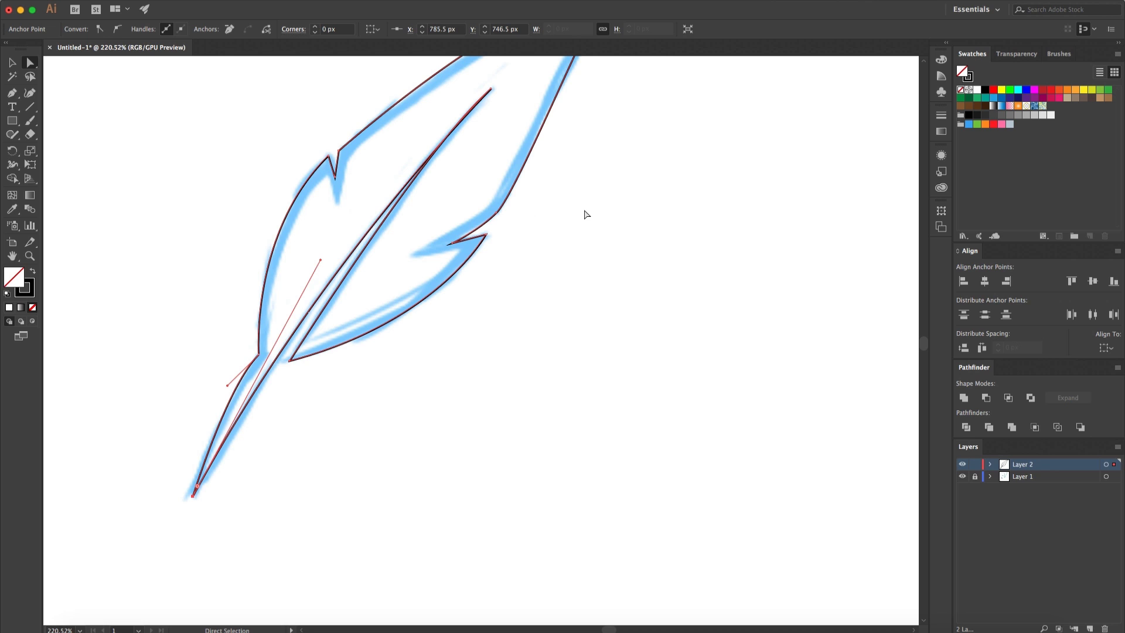
{"action": "left_click", "coordinate": [586, 215]}
{"action": "left_click", "coordinate": [490, 91]}
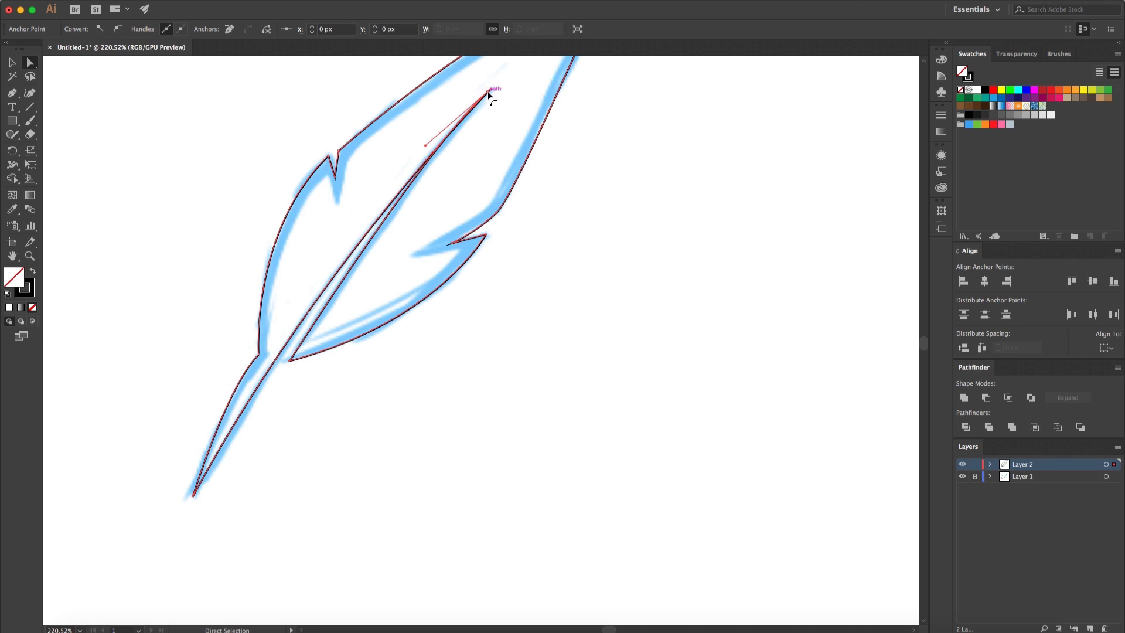
{"action": "mouse_move", "coordinate": [426, 145]}
{"action": "left_mouse_down"}
{"action": "mouse_move", "coordinate": [412, 143]}
{"action": "mouse_move", "coordinate": [425, 153]}
{"action": "left_mouse_up"}
{"action": "scroll", "coordinate": [425, 170], "scroll_direction": "up", "scroll_amount": 5}
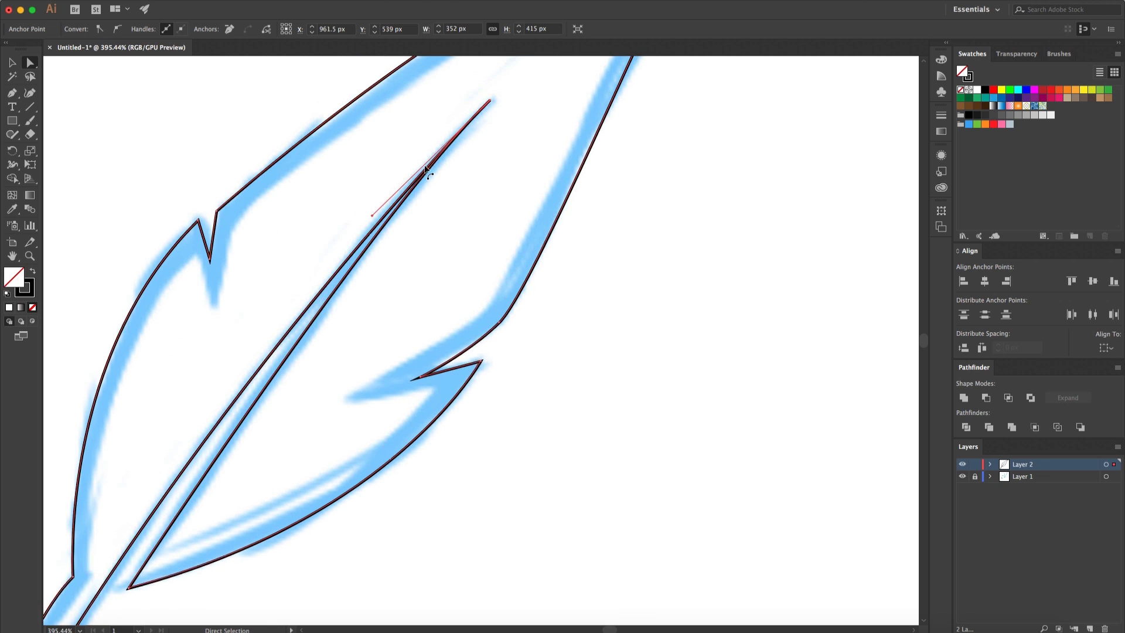
{"action": "mouse_move", "coordinate": [359, 251]}
{"action": "left_mouse_down"}
{"action": "mouse_move", "coordinate": [409, 282]}
{"action": "mouse_move", "coordinate": [384, 282]}
{"action": "left_mouse_up"}
{"action": "scroll", "coordinate": [384, 284], "scroll_direction": "down", "scroll_amount": 3}
{"action": "scroll", "coordinate": [384, 284], "scroll_direction": "left", "scroll_amount": 4}
{"action": "scroll", "coordinate": [384, 286], "scroll_direction": "up", "scroll_amount": 3}
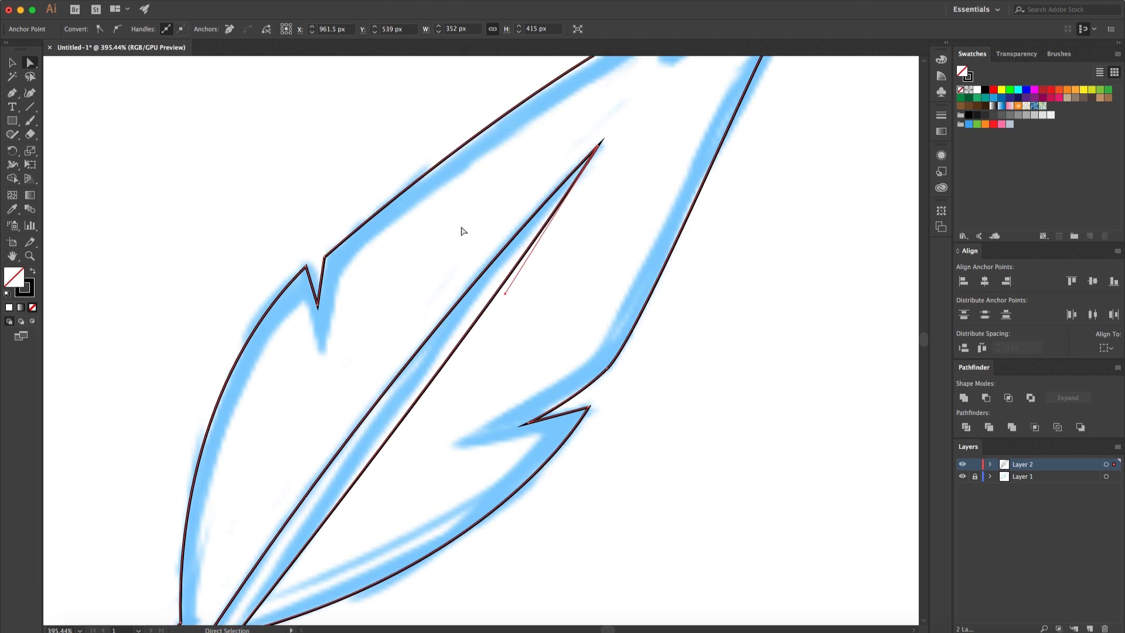
Step: Lower the curve handle from the quill's tip slightly to refine the long stem line, and deselect the path
{"action": "left_click", "coordinate": [599, 149]}
{"action": "scroll", "coordinate": [598, 149], "scroll_direction": "down", "scroll_amount": 1}
{"action": "scroll", "coordinate": [598, 149], "scroll_direction": "down", "scroll_amount": 8}
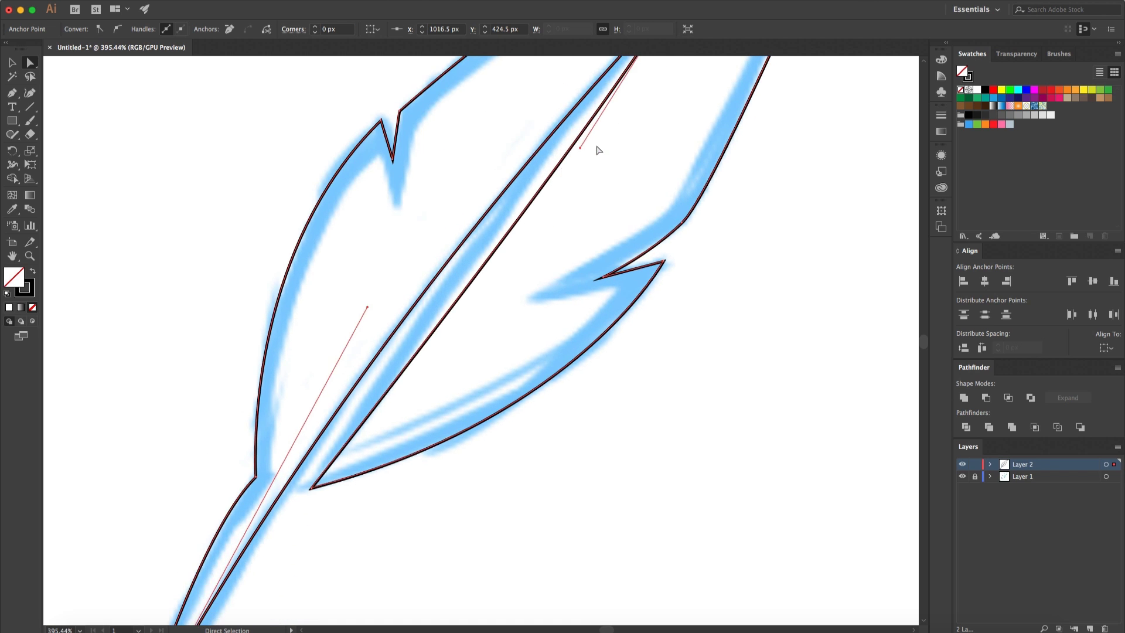
{"action": "scroll", "coordinate": [449, 306], "scroll_direction": "up", "scroll_amount": 2}
{"action": "scroll", "coordinate": [449, 307], "scroll_direction": "up", "scroll_amount": 1}
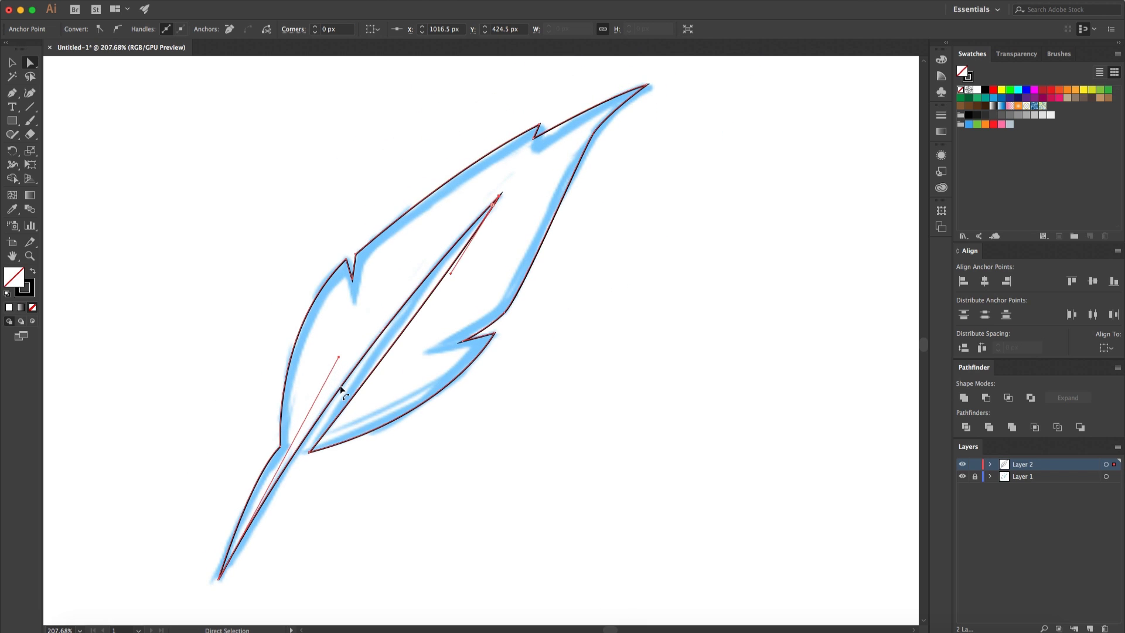
{"action": "left_click_drag", "start_coordinate": [339, 358], "coordinate": [339, 362]}
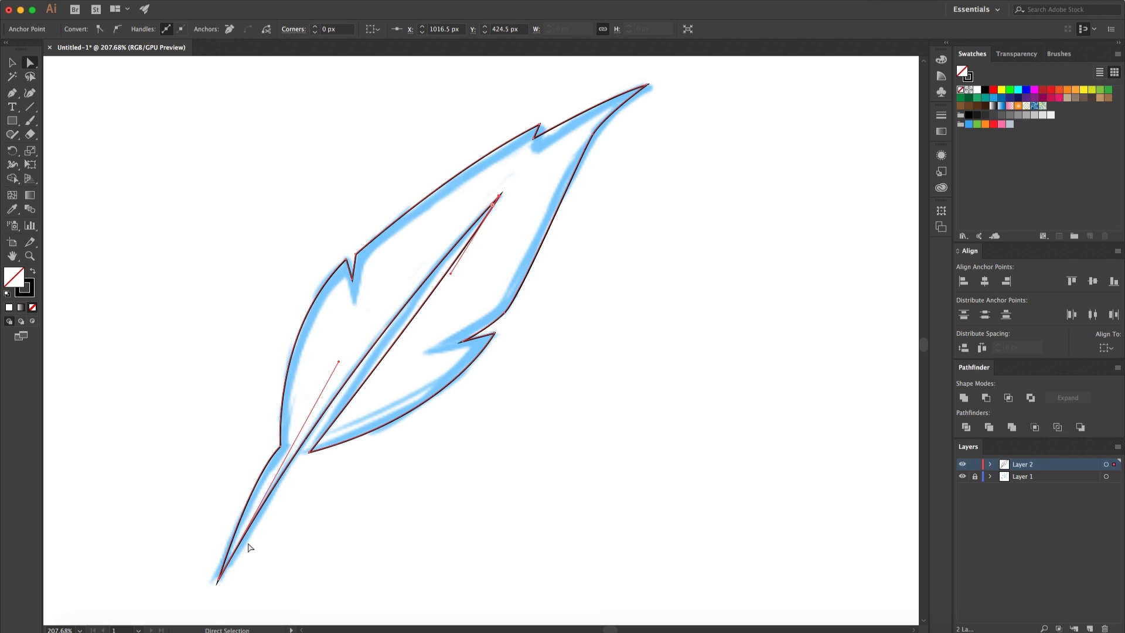
{"action": "scroll", "coordinate": [226, 530], "scroll_direction": "down", "scroll_amount": 1}
{"action": "left_click", "coordinate": [214, 510]}
{"action": "scroll", "coordinate": [214, 510], "scroll_direction": "down", "scroll_amount": 1}
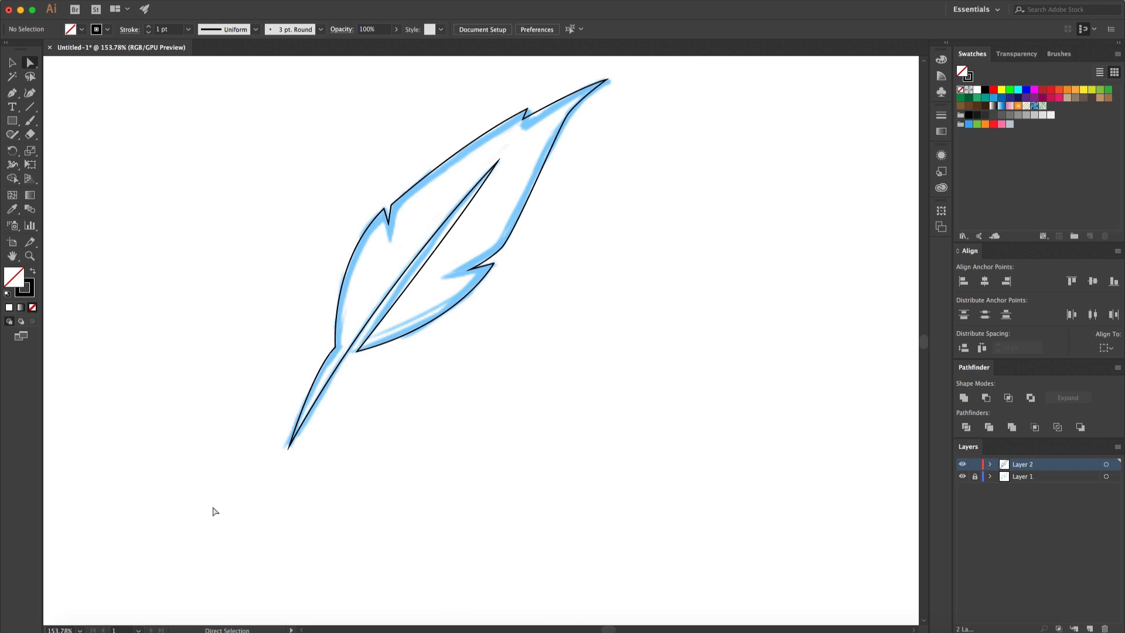
Step: Adjust the handle where the quill meets the left vane to straighten the quill's left edge, and deselect the path
{"action": "scroll", "coordinate": [312, 377], "scroll_direction": "up", "scroll_amount": 5}
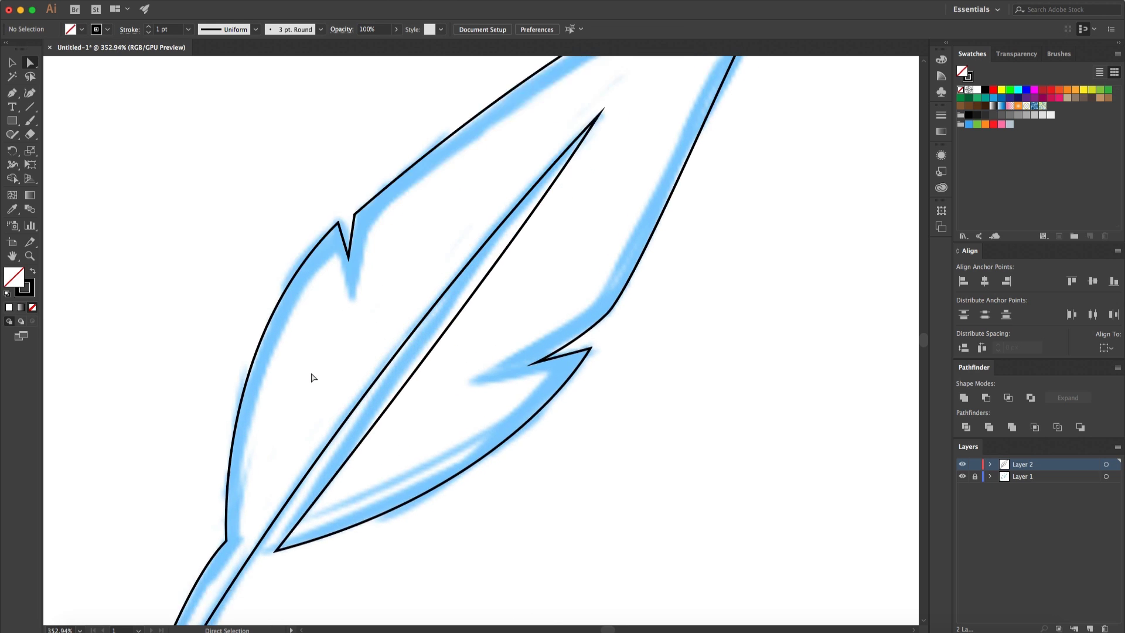
{"action": "left_click", "coordinate": [318, 280]}
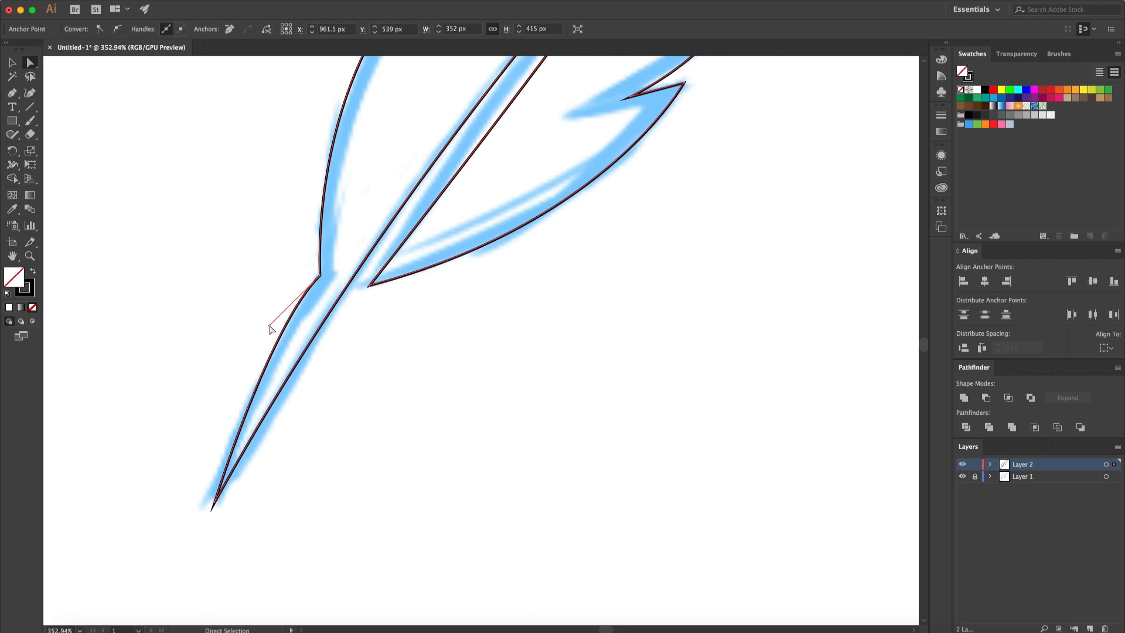
{"action": "left_click_drag", "start_coordinate": [270, 326], "coordinate": [272, 341]}
{"action": "left_click", "coordinate": [251, 333]}
{"action": "scroll", "coordinate": [250, 334], "scroll_direction": "down", "scroll_amount": 4}
{"action": "scroll", "coordinate": [392, 322], "scroll_direction": "up", "scroll_amount": 3}
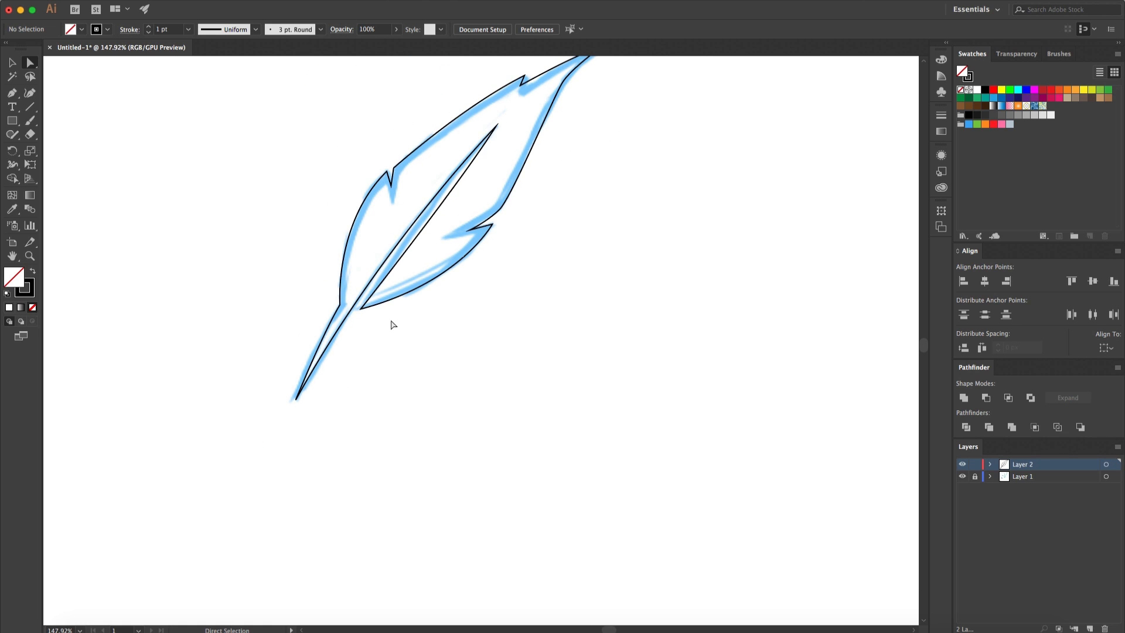
Step: Move the curve handle at the stem's upper end back along the stem to narrow the gap between the two stem lines
{"action": "scroll", "coordinate": [393, 325], "scroll_direction": "up", "scroll_amount": 1}
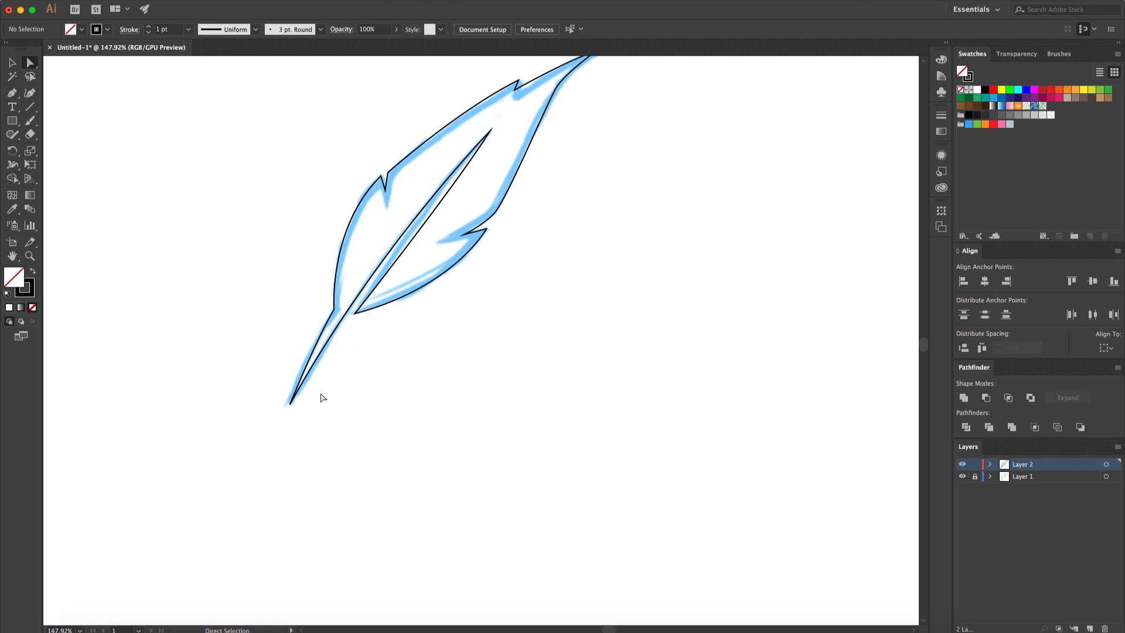
{"action": "scroll", "coordinate": [321, 398], "scroll_direction": "up", "scroll_amount": 5}
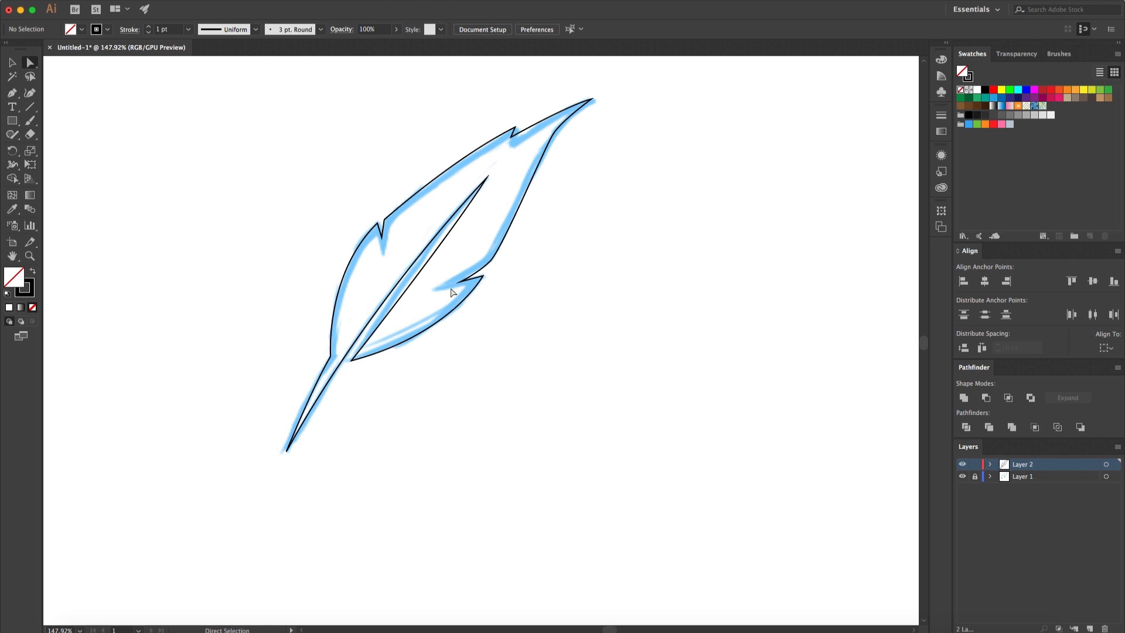
{"action": "scroll", "coordinate": [473, 235], "scroll_direction": "up", "scroll_amount": 2}
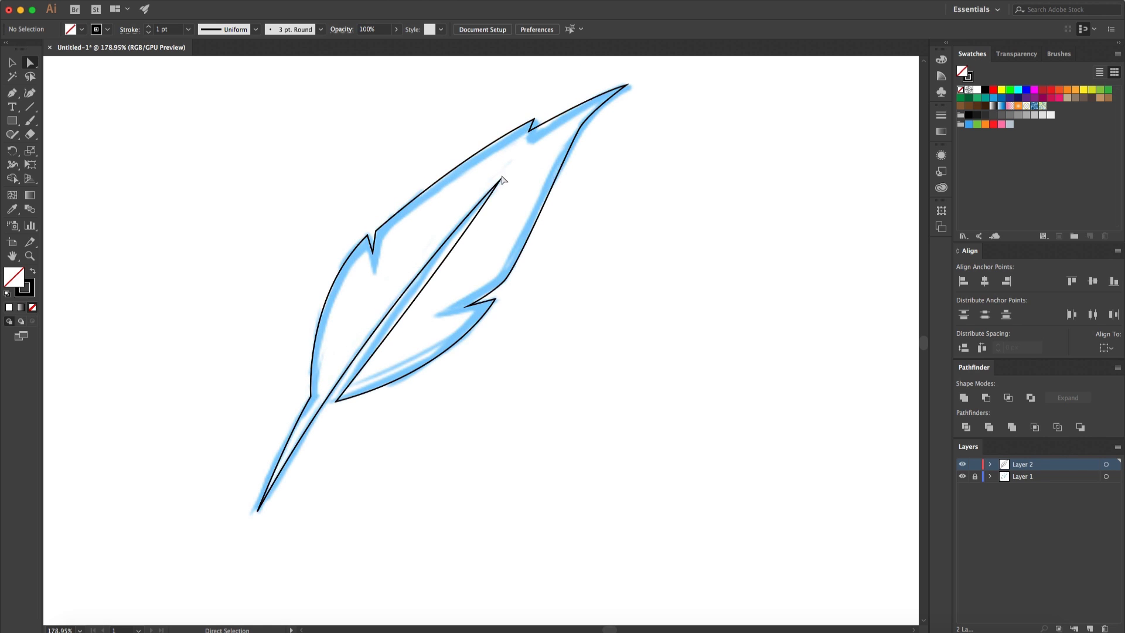
{"action": "left_click_drag", "start_coordinate": [501, 182], "coordinate": [503, 185]}
{"action": "scroll", "coordinate": [403, 404], "scroll_direction": "up", "scroll_amount": 3}
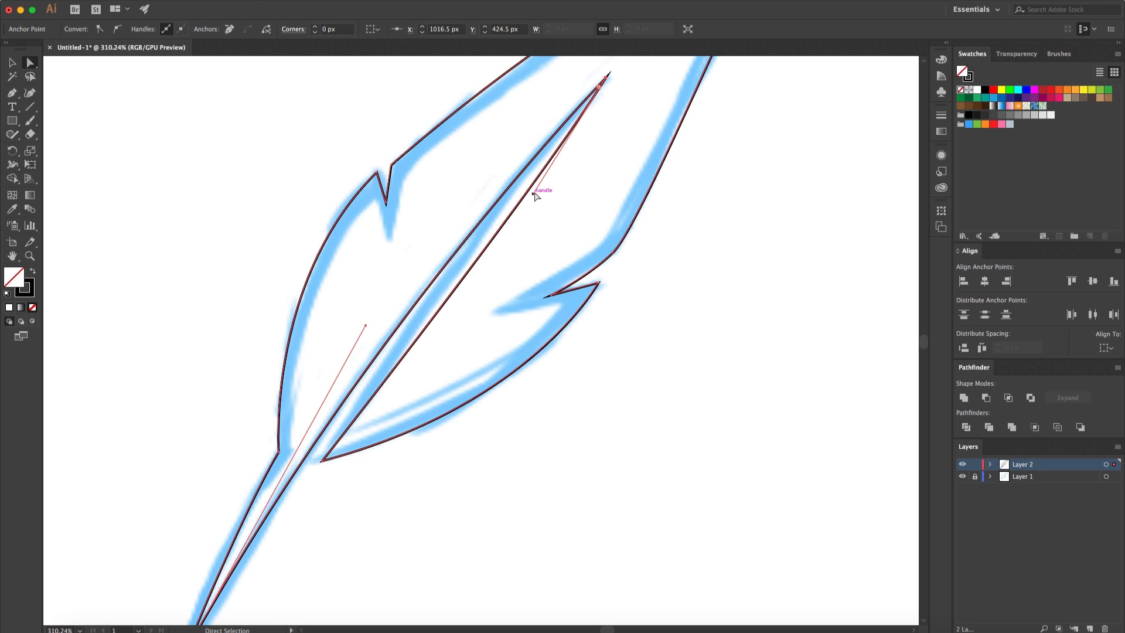
{"action": "left_click_drag", "start_coordinate": [534, 196], "coordinate": [442, 265]}
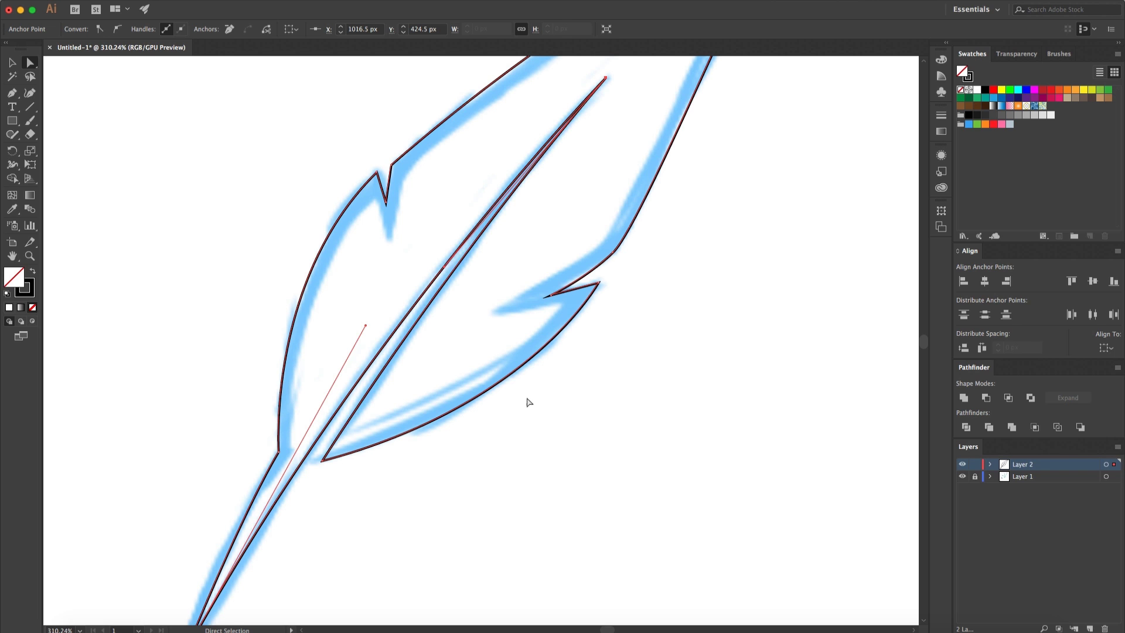
{"action": "left_click", "coordinate": [538, 446]}
{"action": "scroll", "coordinate": [539, 448], "scroll_direction": "down", "scroll_amount": 4}
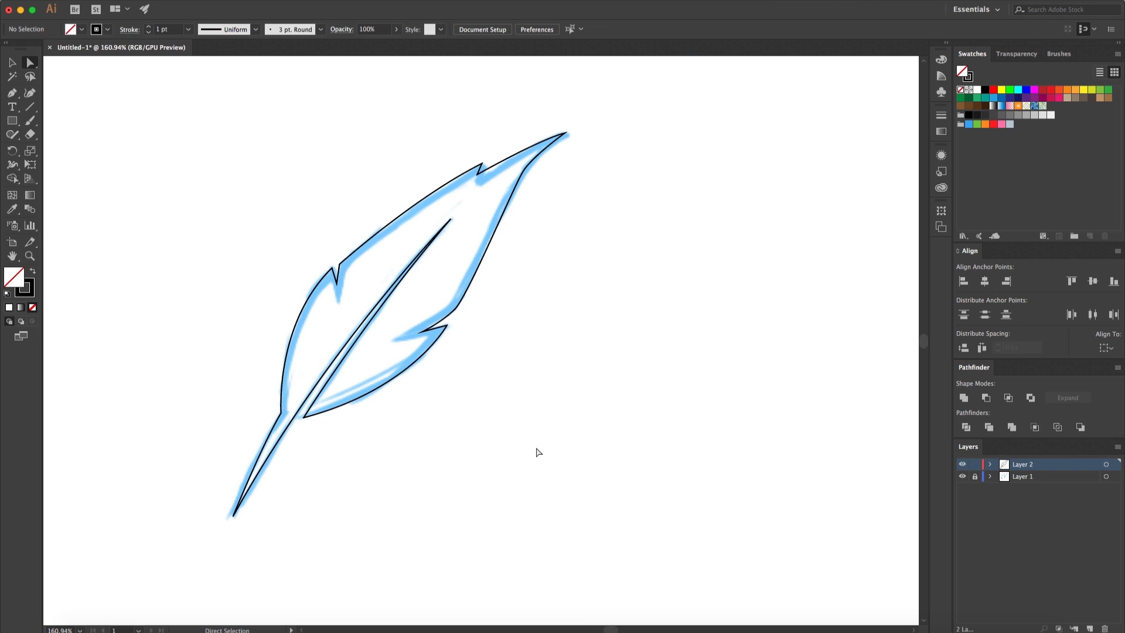
{"action": "scroll", "coordinate": [537, 449], "scroll_direction": "left", "scroll_amount": 2}
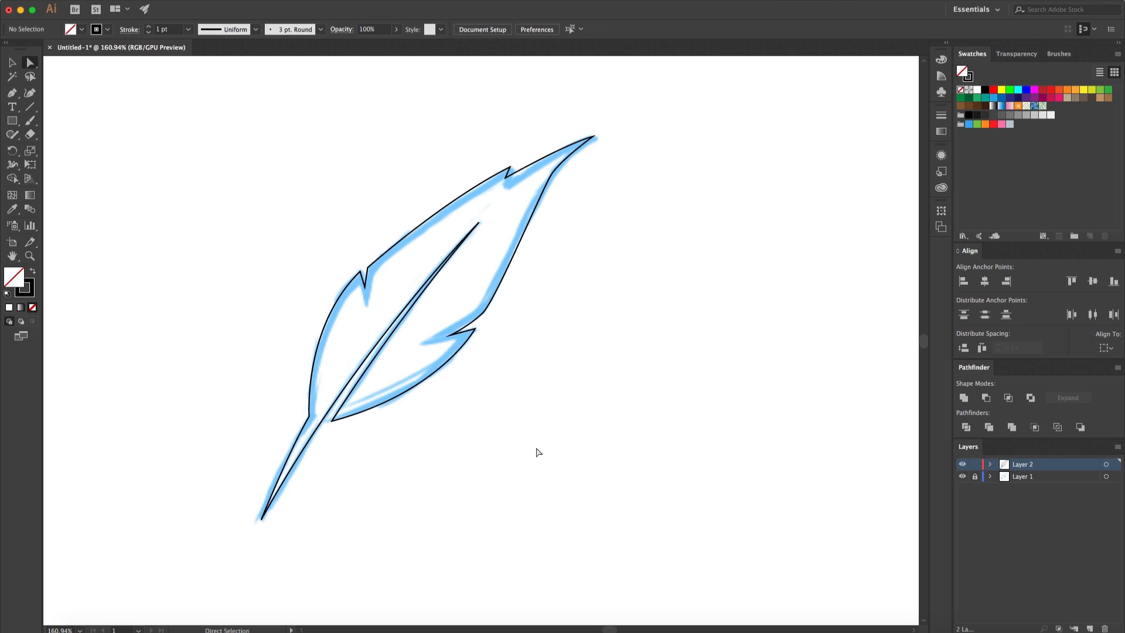
Step: Swap the feather's fill and stroke to make it solid black without an outline, and hide the sketch on Layer 1
{"action": "left_click", "coordinate": [400, 249]}
{"action": "left_click", "coordinate": [32, 272]}
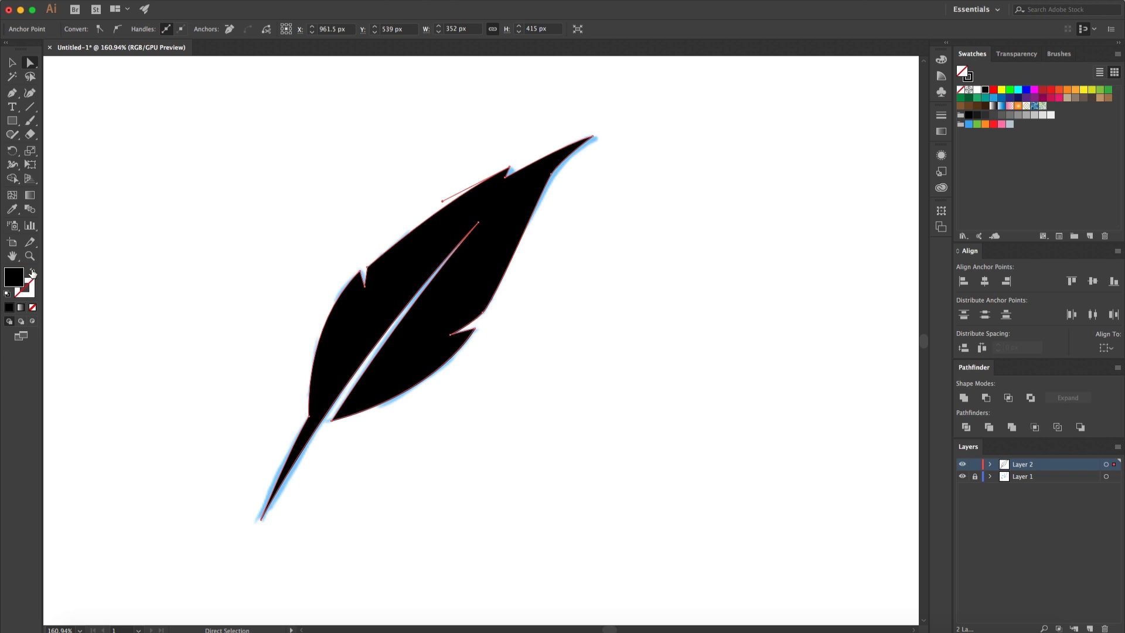
{"action": "key", "text": "v"}
{"action": "left_click", "coordinate": [194, 220]}
{"action": "scroll", "coordinate": [193, 219], "scroll_direction": "down", "scroll_amount": 2}
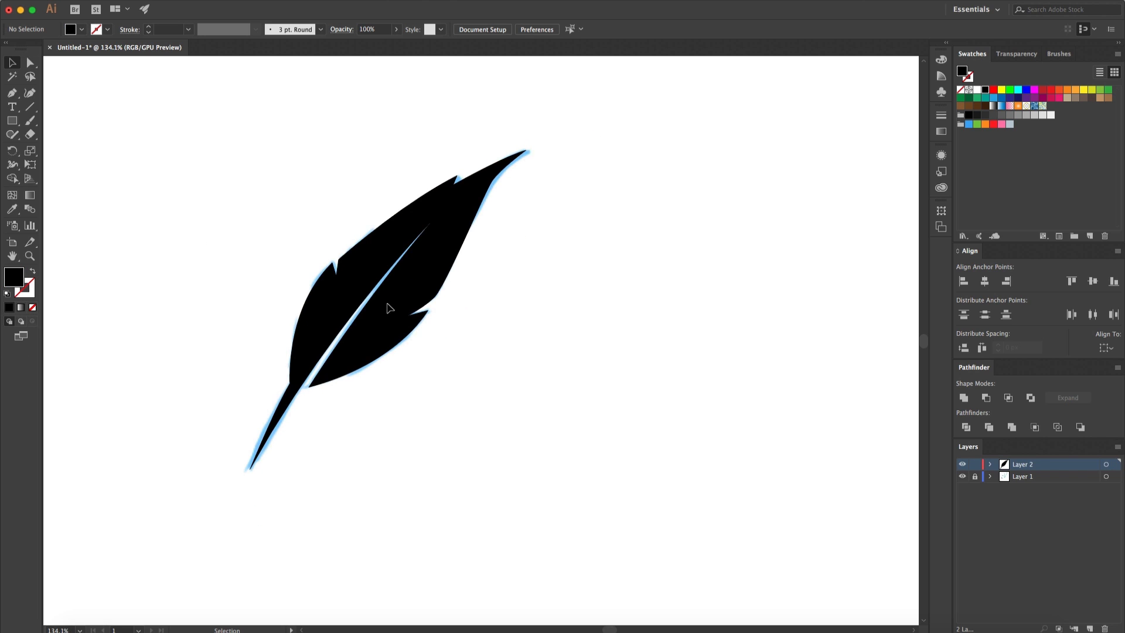
{"action": "scroll", "coordinate": [567, 352], "scroll_direction": "left", "scroll_amount": 3}
{"action": "scroll", "coordinate": [567, 351], "scroll_direction": "up", "scroll_amount": 1}
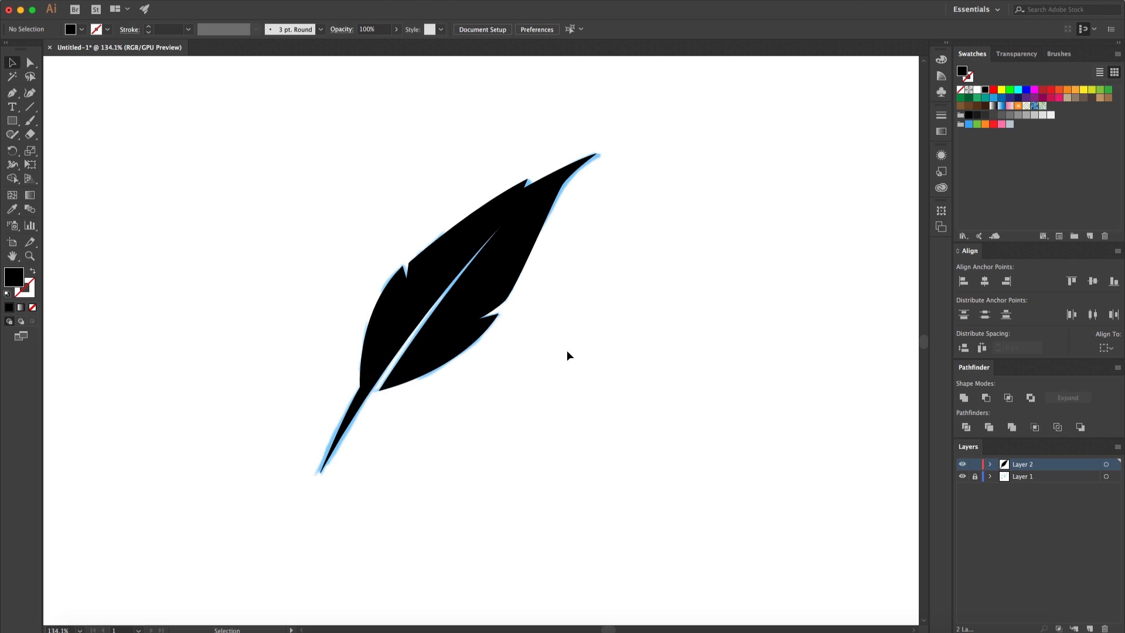
{"action": "left_click", "coordinate": [963, 477]}
{"action": "scroll", "coordinate": [624, 382], "scroll_direction": "up", "scroll_amount": 5}
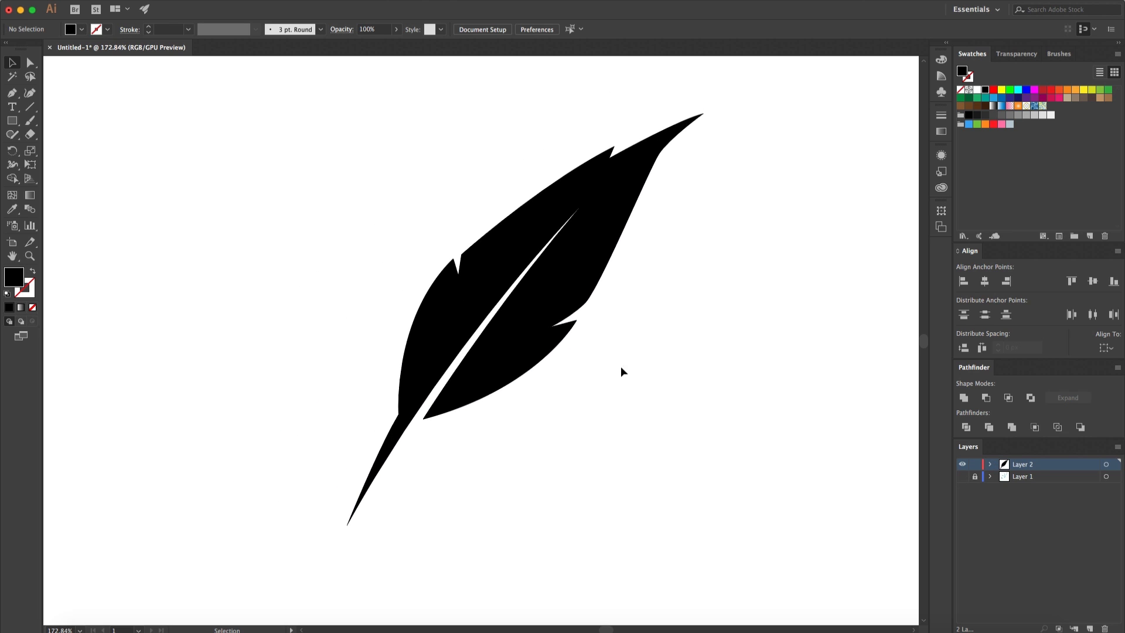
Step: Move the anchor point at the upper end of the stem's gap to X 1020 px, Y 425 px
{"action": "left_click", "coordinate": [583, 213]}
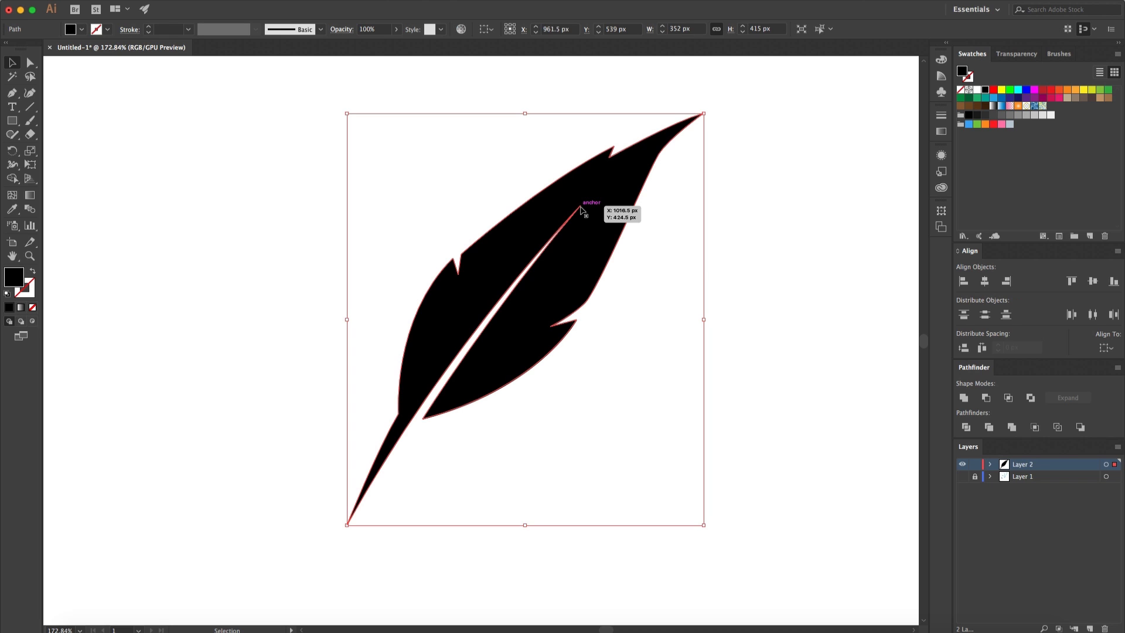
{"action": "key", "text": "a"}
{"action": "left_click", "coordinate": [581, 207]}
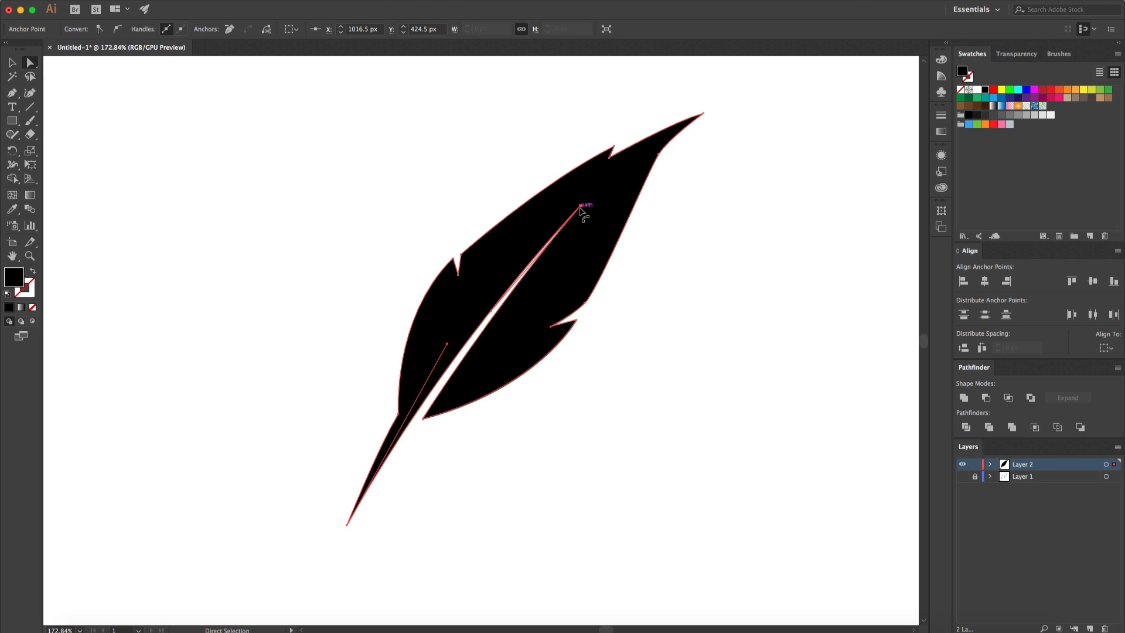
{"action": "left_click_drag", "start_coordinate": [580, 208], "coordinate": [589, 210]}
{"action": "scroll", "coordinate": [581, 208], "scroll_direction": "up", "scroll_amount": 5}
{"action": "scroll", "coordinate": [588, 210], "scroll_direction": "down", "scroll_amount": 4}
{"action": "scroll", "coordinate": [588, 209], "scroll_direction": "down", "scroll_amount": 3}
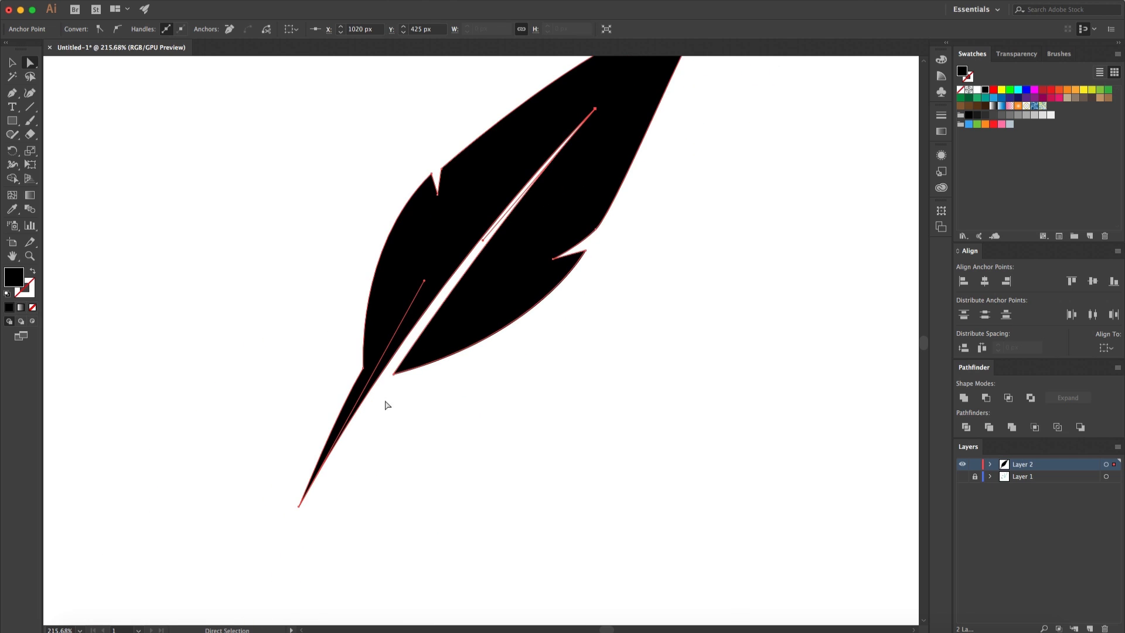
Step: Move the lower corner point of the right vane closer to the stem to narrow the gap, and deselect the path
{"action": "left_click", "coordinate": [394, 375]}
{"action": "scroll", "coordinate": [381, 381], "scroll_direction": "up", "scroll_amount": 3}
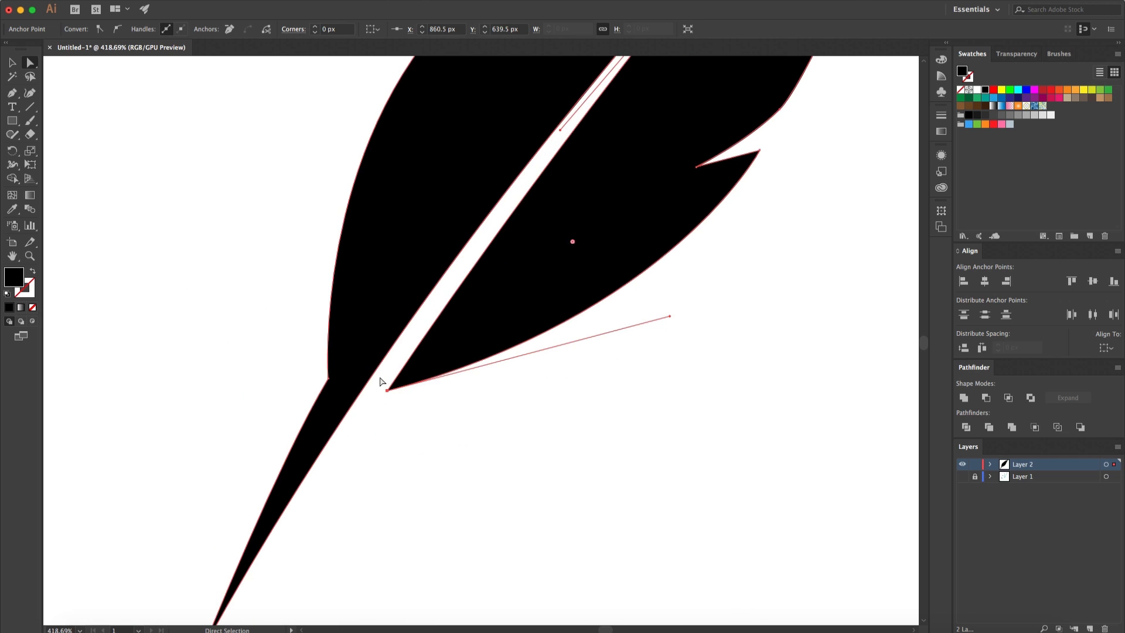
{"action": "left_click_drag", "start_coordinate": [388, 391], "coordinate": [365, 400]}
{"action": "left_click", "coordinate": [450, 443]}
{"action": "scroll", "coordinate": [451, 444], "scroll_direction": "down", "scroll_amount": 5}
{"action": "scroll", "coordinate": [580, 208], "scroll_direction": "up", "scroll_amount": 4}
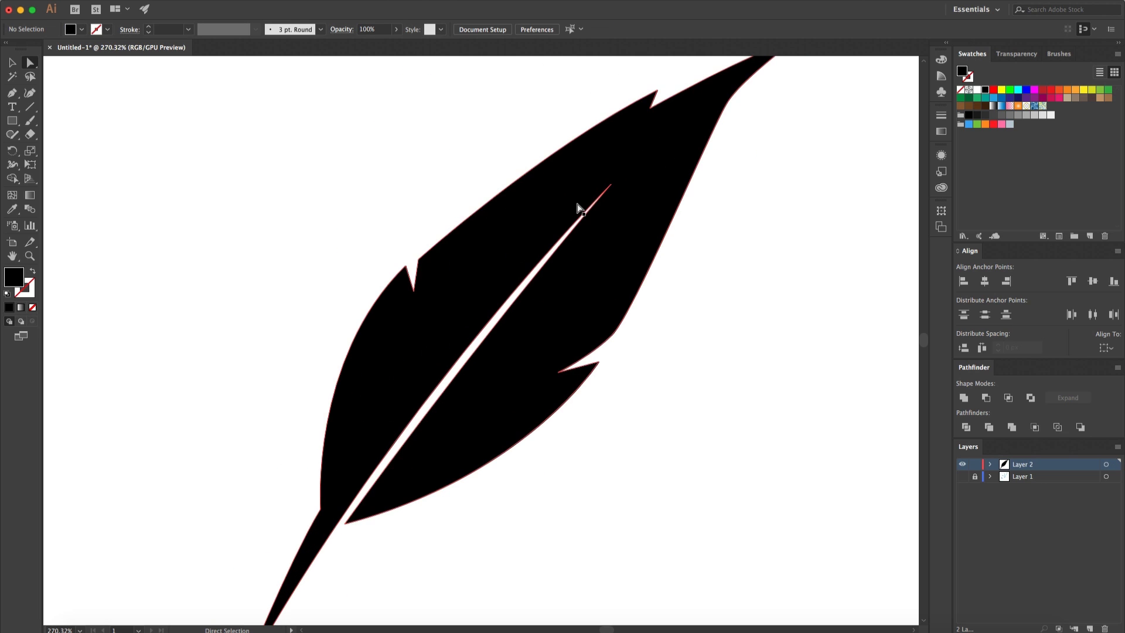
Step: Nudge the curve handle at the upper end of the stem's gap to refine its taper, and deselect the path
{"action": "left_click", "coordinate": [610, 187]}
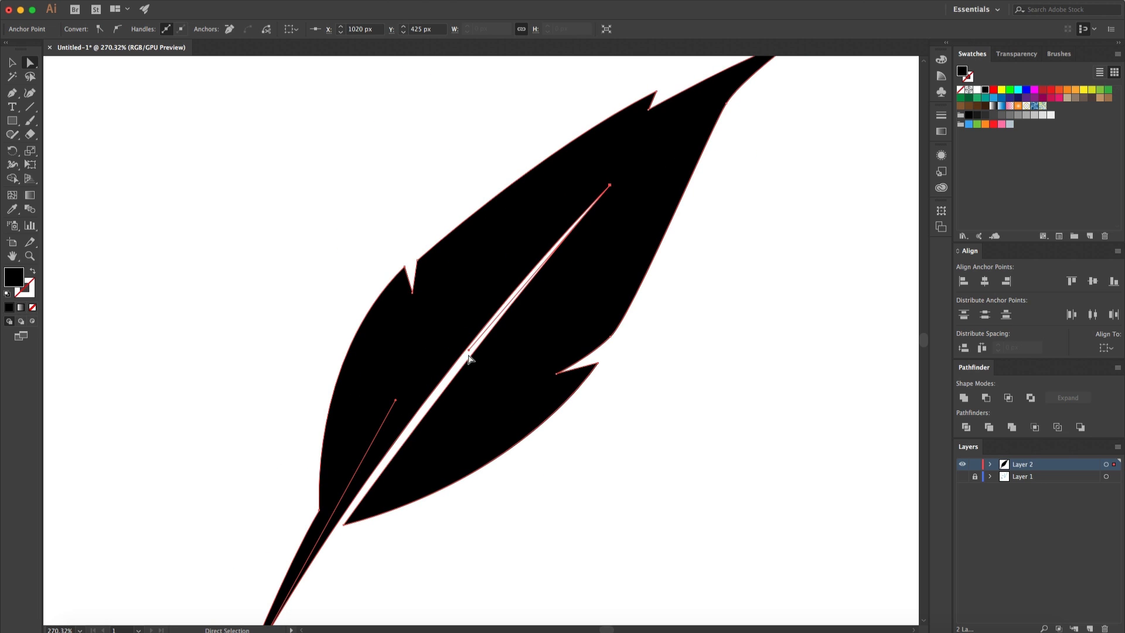
{"action": "left_click_drag", "start_coordinate": [467, 350], "coordinate": [469, 343]}
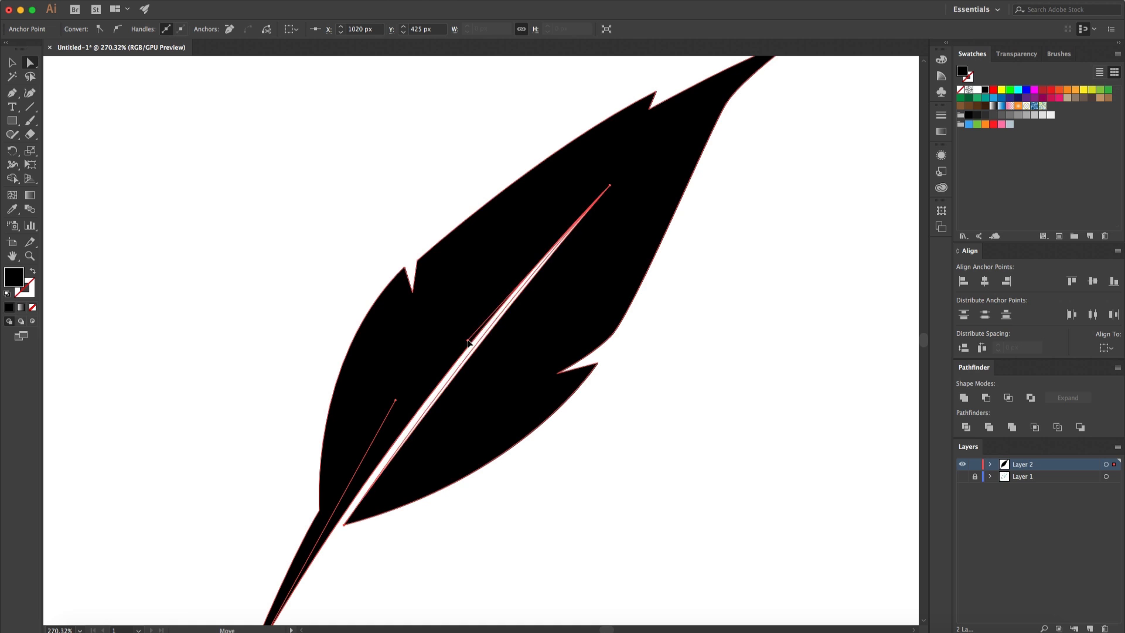
{"action": "left_click", "coordinate": [357, 231]}
{"action": "scroll", "coordinate": [361, 233], "scroll_direction": "down", "scroll_amount": 2}
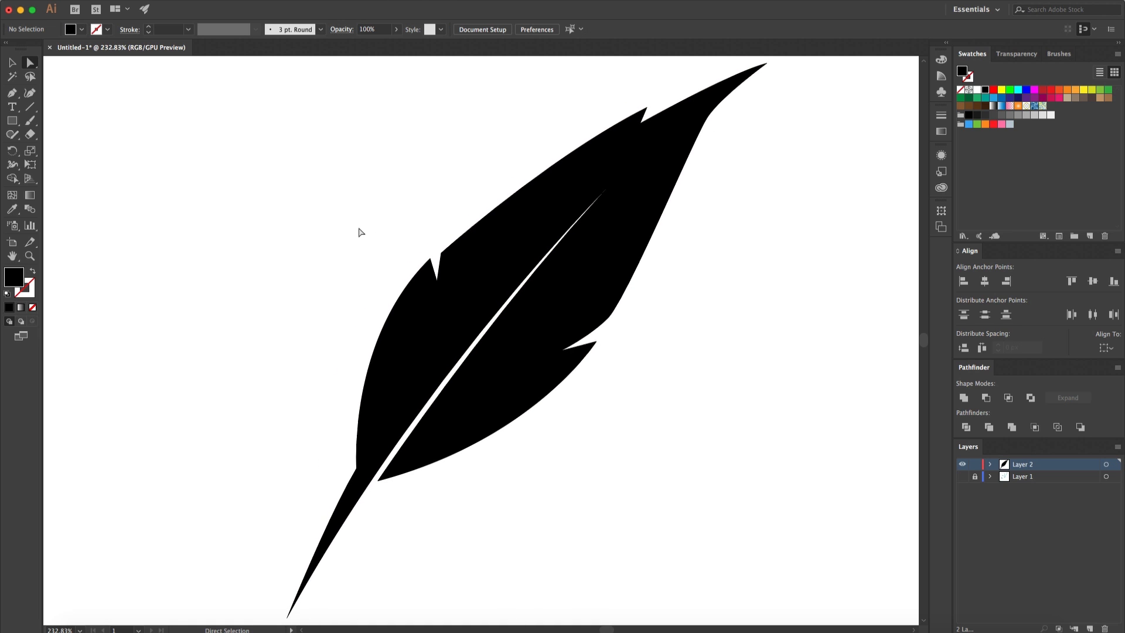
{"action": "scroll", "coordinate": [359, 229], "scroll_direction": "right", "scroll_amount": 3}
{"action": "scroll", "coordinate": [359, 229], "scroll_direction": "left", "scroll_amount": 2}
{"action": "scroll", "coordinate": [359, 230], "scroll_direction": "down", "scroll_amount": 2}
{"action": "scroll", "coordinate": [653, 329], "scroll_direction": "down", "scroll_amount": 3}
{"action": "scroll", "coordinate": [655, 331], "scroll_direction": "up", "scroll_amount": 4}
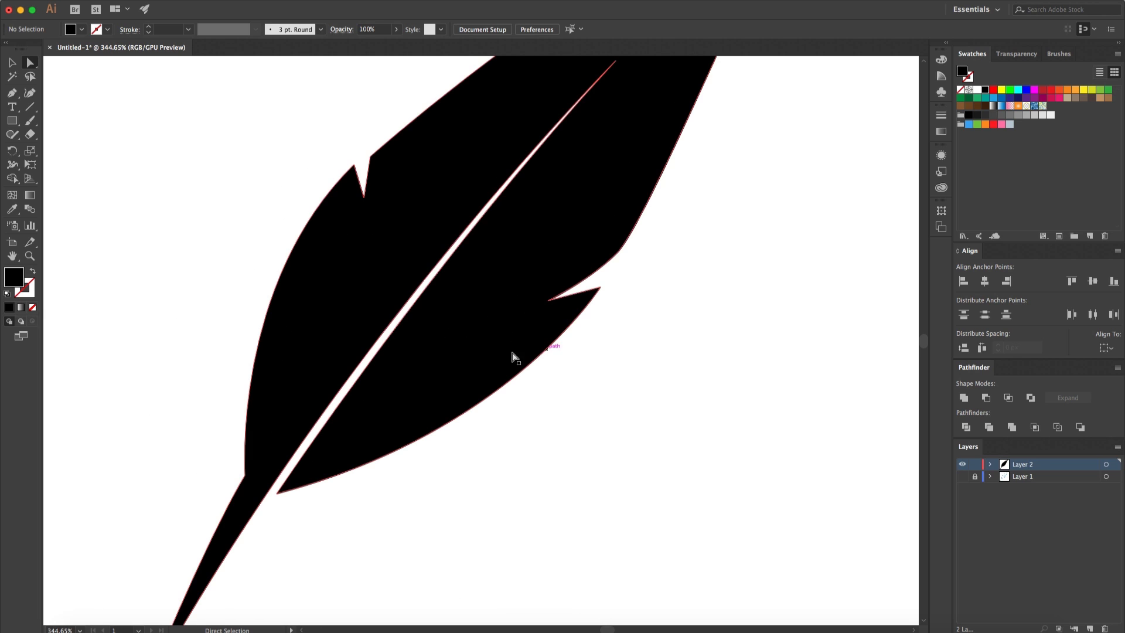
Step: Pull the curve handle of the right vane's lower corner slightly outward to fill out its lower edge, and deselect the path
{"action": "left_click", "coordinate": [486, 362]}
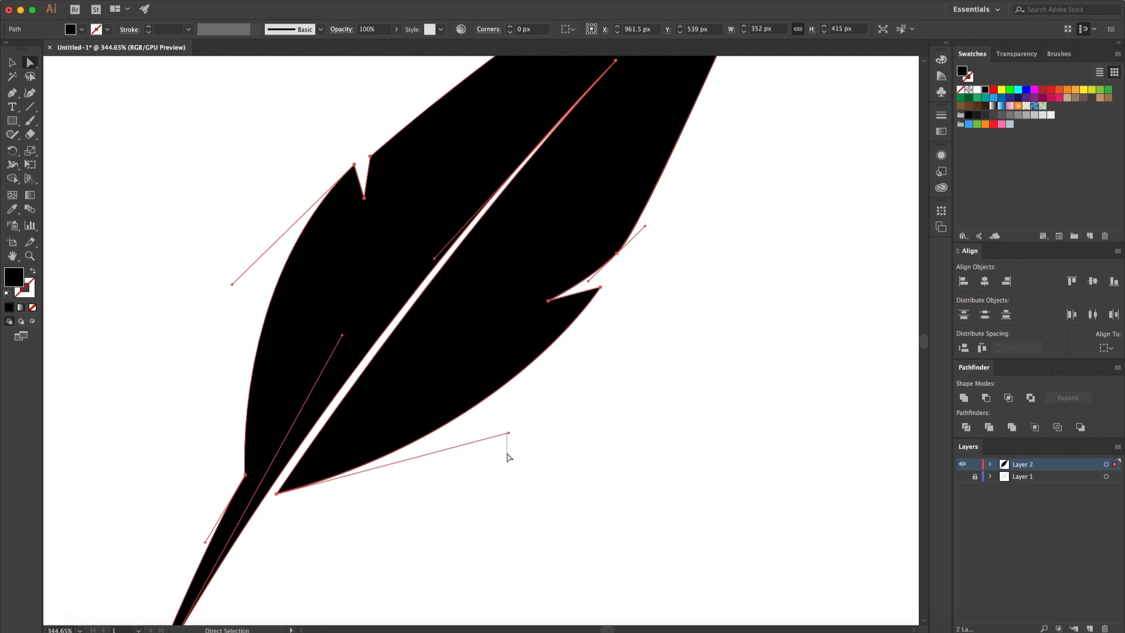
{"action": "left_click", "coordinate": [508, 457]}
{"action": "left_click", "coordinate": [484, 396]}
{"action": "left_click_drag", "start_coordinate": [508, 435], "coordinate": [506, 447]}
{"action": "left_click", "coordinate": [608, 381]}
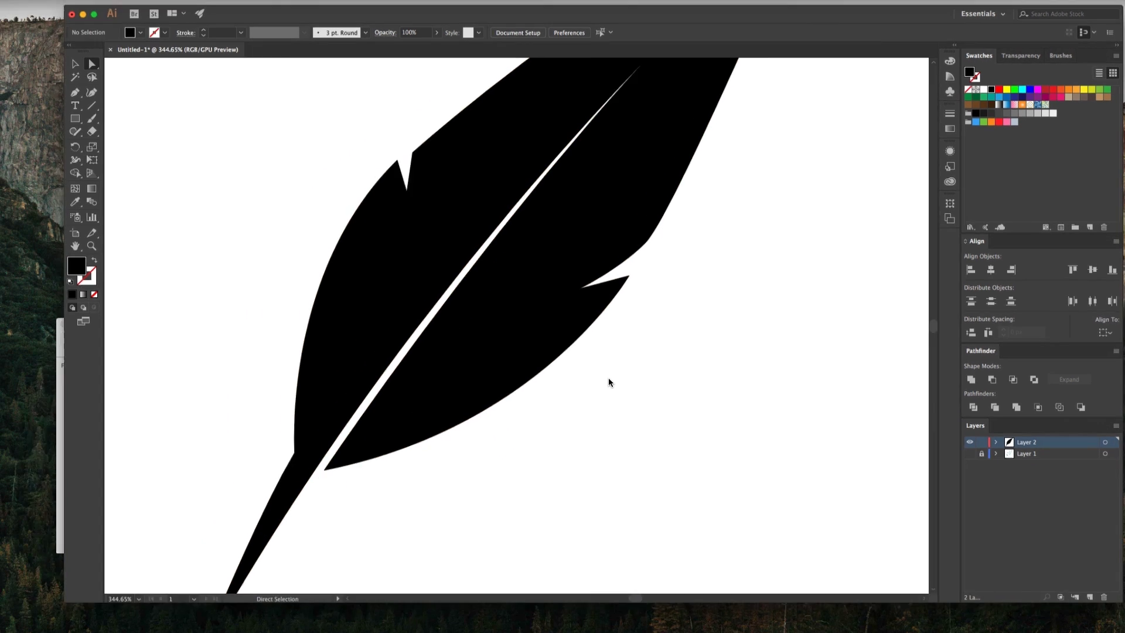
{"action": "left_click", "coordinate": [729, 370]}
{"action": "key", "text": "super+0"}
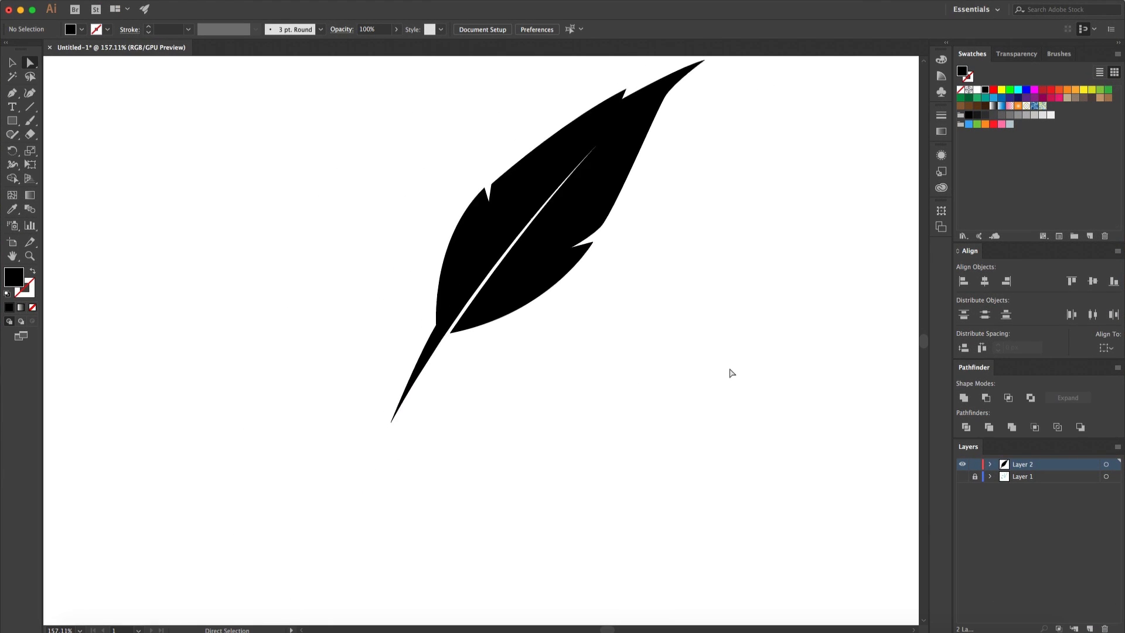
{"action": "scroll", "coordinate": [731, 373], "scroll_direction": "up", "scroll_amount": 4}
{"action": "scroll", "coordinate": [649, 381], "scroll_direction": "up", "scroll_amount": 2}
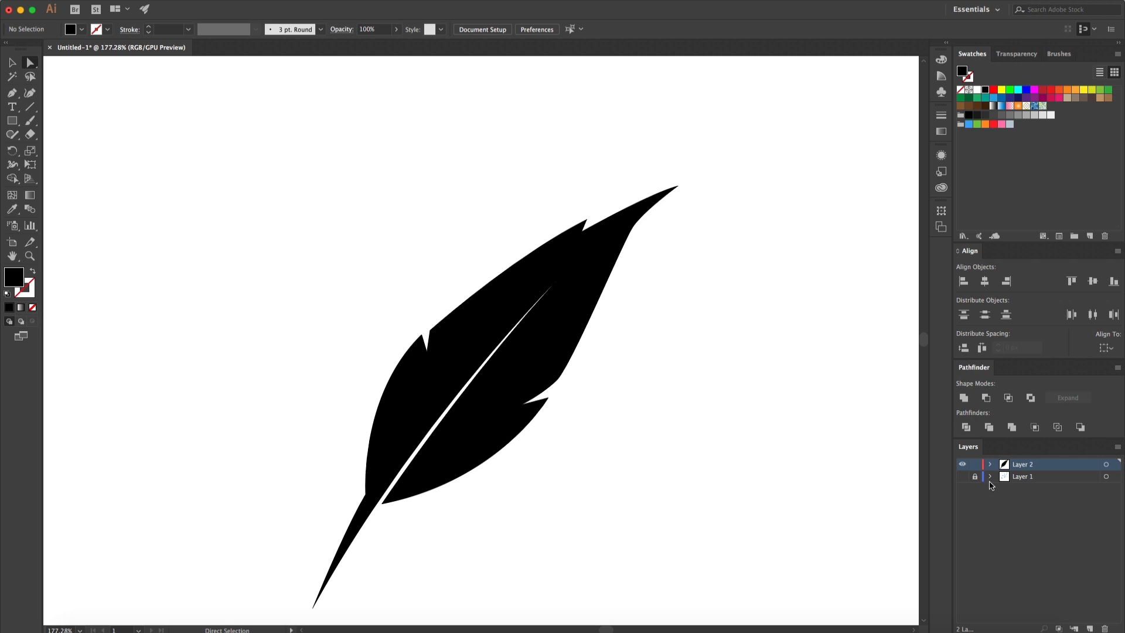
Step: Show the sketch on Layer 1, move the black feather beside it to X 622.5 px, Y 535 px, and deselect it
{"action": "left_click", "coordinate": [962, 476]}
{"action": "scroll", "coordinate": [746, 448], "scroll_direction": "down", "scroll_amount": 3}
{"action": "key", "text": "v"}
{"action": "left_click_drag", "start_coordinate": [643, 403], "coordinate": [464, 402]}
{"action": "scroll", "coordinate": [532, 450], "scroll_direction": "down", "scroll_amount": 2}
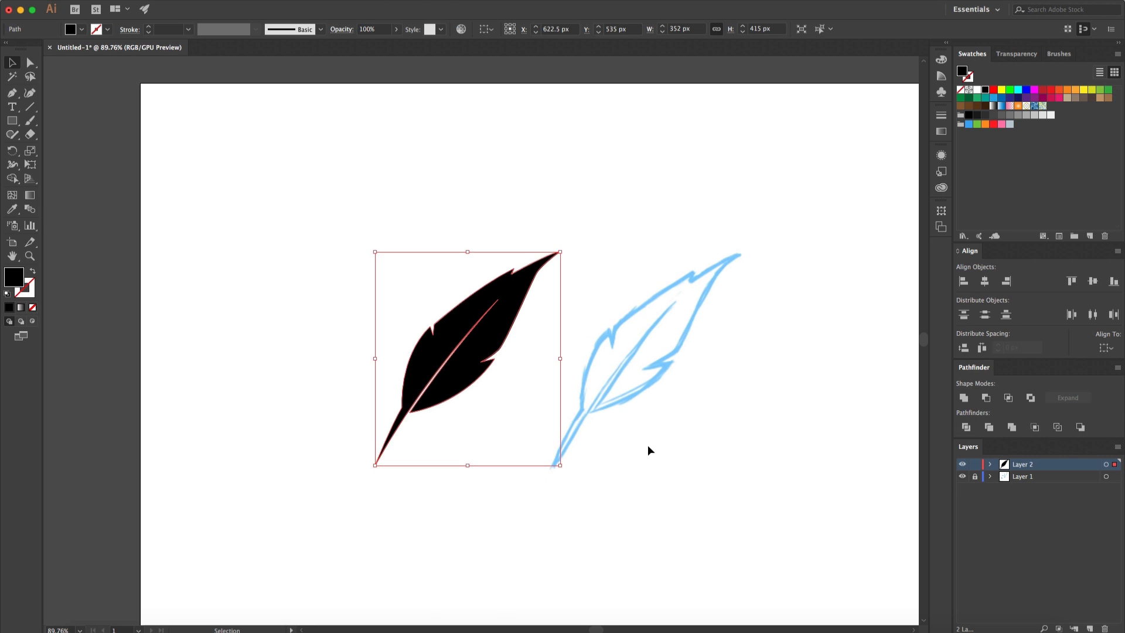
{"action": "left_click", "coordinate": [648, 446]}
Step: Adjust the curve handle on the upper edge of the right vane's notch, and deselect the path
{"action": "scroll", "coordinate": [443, 358], "scroll_direction": "up", "scroll_amount": 3}
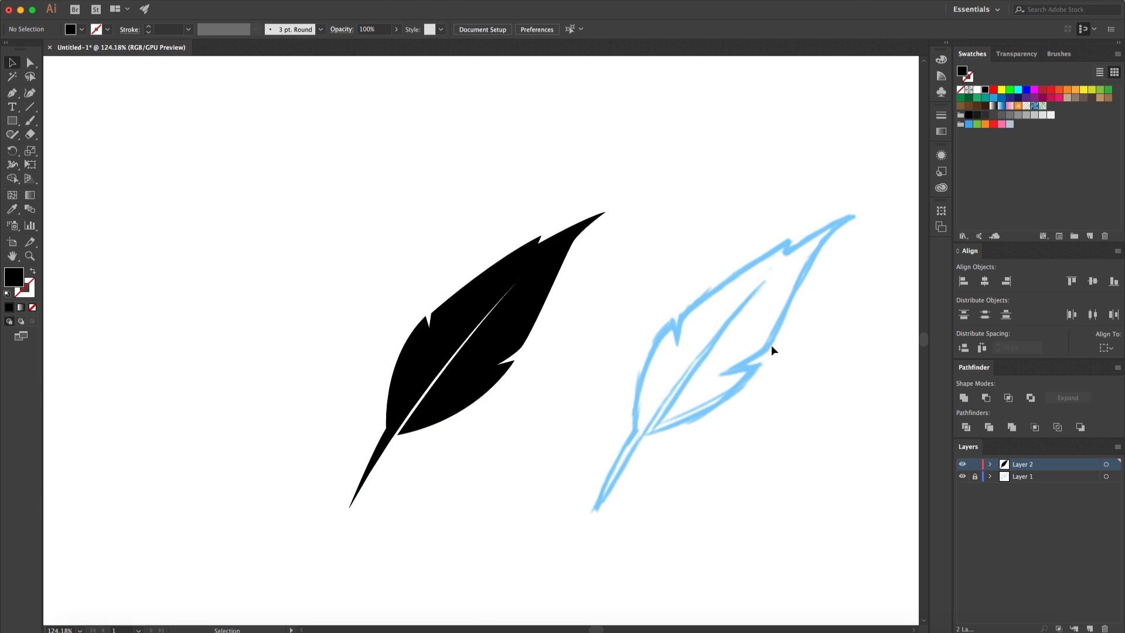
{"action": "scroll", "coordinate": [565, 361], "scroll_direction": "up", "scroll_amount": 2}
{"action": "left_click", "coordinate": [537, 347]}
{"action": "key", "text": "a"}
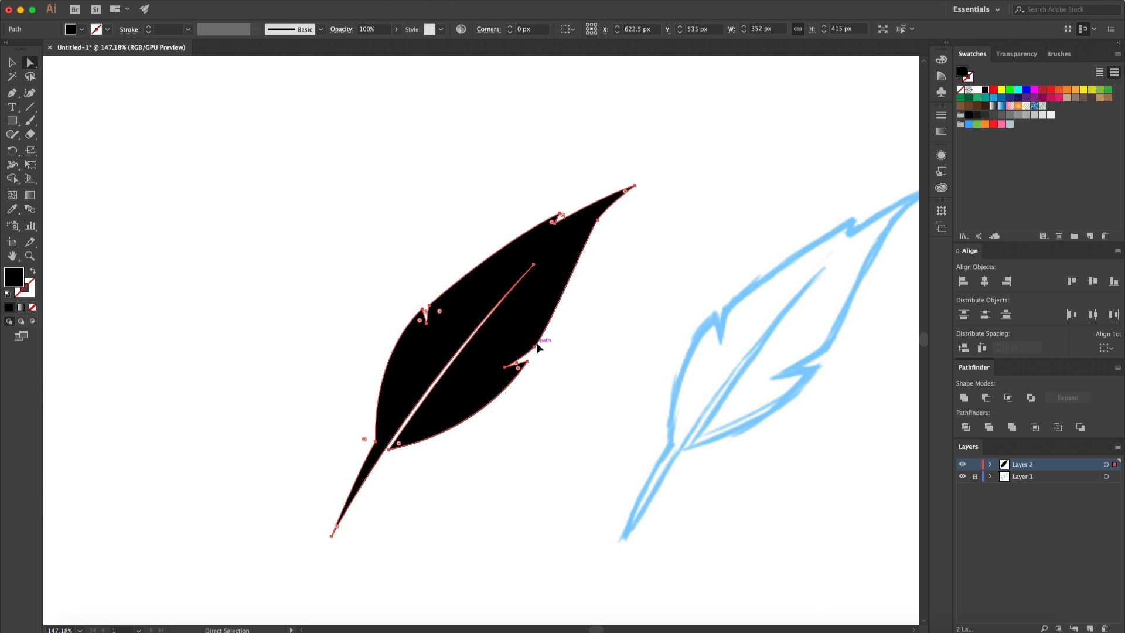
{"action": "left_click", "coordinate": [537, 348]}
{"action": "scroll", "coordinate": [526, 362], "scroll_direction": "up", "scroll_amount": 3}
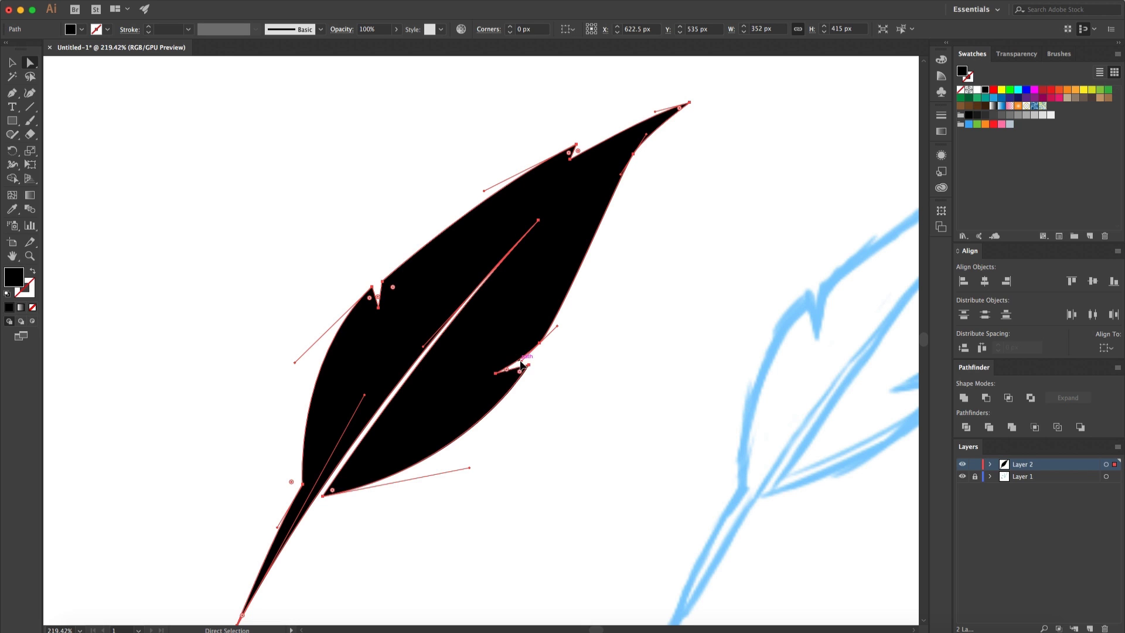
{"action": "left_click_drag", "start_coordinate": [519, 362], "coordinate": [498, 373]}
{"action": "scroll", "coordinate": [518, 364], "scroll_direction": "up", "scroll_amount": 5}
{"action": "left_click", "coordinate": [653, 367]}
{"action": "scroll", "coordinate": [655, 368], "scroll_direction": "down", "scroll_amount": 7}
{"action": "scroll", "coordinate": [655, 367], "scroll_direction": "right", "scroll_amount": 2}
{"action": "scroll", "coordinate": [654, 367], "scroll_direction": "left", "scroll_amount": 1}
{"action": "scroll", "coordinate": [654, 367], "scroll_direction": "down", "scroll_amount": 1}
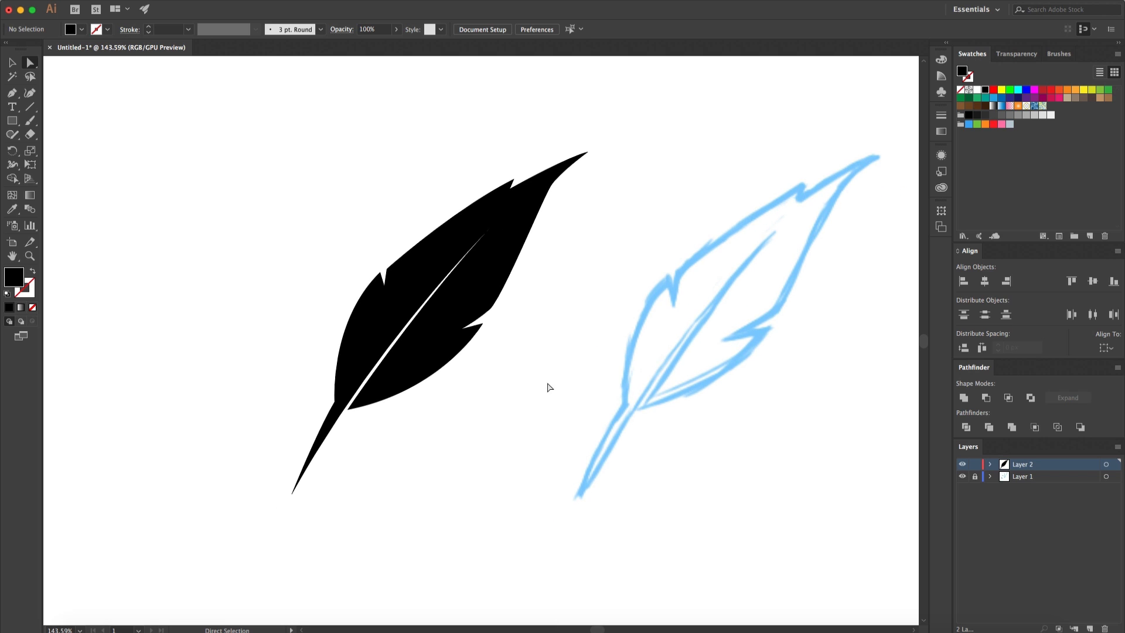
Step: Move the anchor point just above the right vane's notch to X 675 px, Y 525 px
{"action": "scroll", "coordinate": [465, 391], "scroll_direction": "up", "scroll_amount": 5}
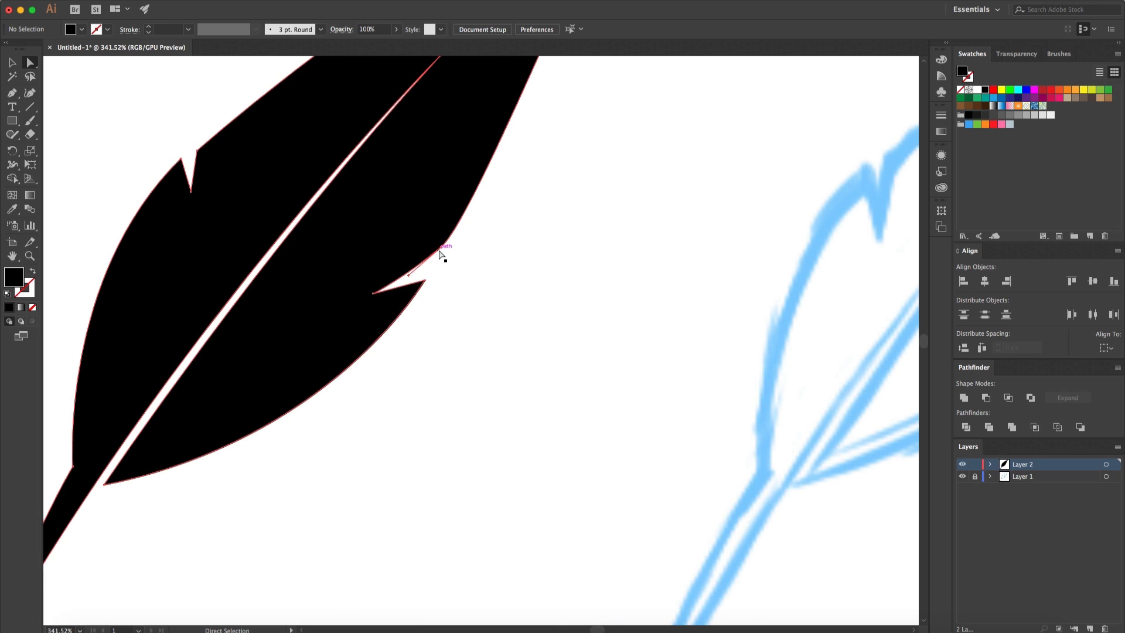
{"action": "left_click_drag", "start_coordinate": [440, 249], "coordinate": [433, 259]}
{"action": "left_click", "coordinate": [459, 261]}
{"action": "left_click", "coordinate": [434, 258]}
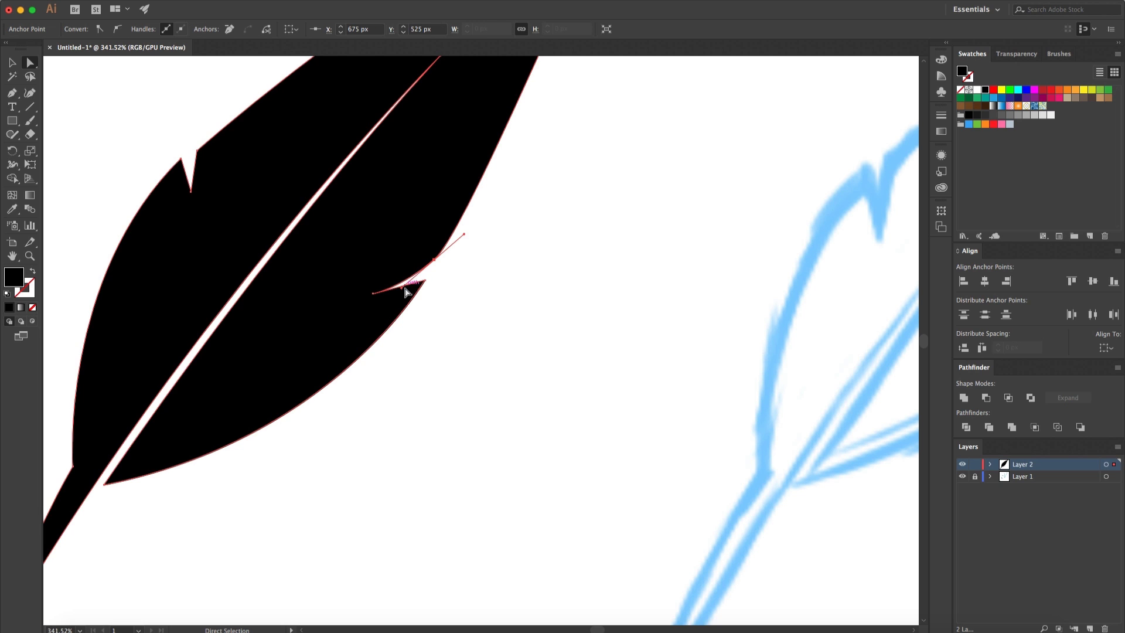
Step: Re-angle the curve handle of the anchor above the right vane's notch to straighten the notch's upper edge, and deselect the path
{"action": "left_click_drag", "start_coordinate": [404, 287], "coordinate": [401, 287]}
{"action": "key", "text": "super+z"}
{"action": "left_click", "coordinate": [434, 255]}
{"action": "left_click_drag", "start_coordinate": [404, 288], "coordinate": [402, 287]}
{"action": "scroll", "coordinate": [405, 265], "scroll_direction": "up", "scroll_amount": 5}
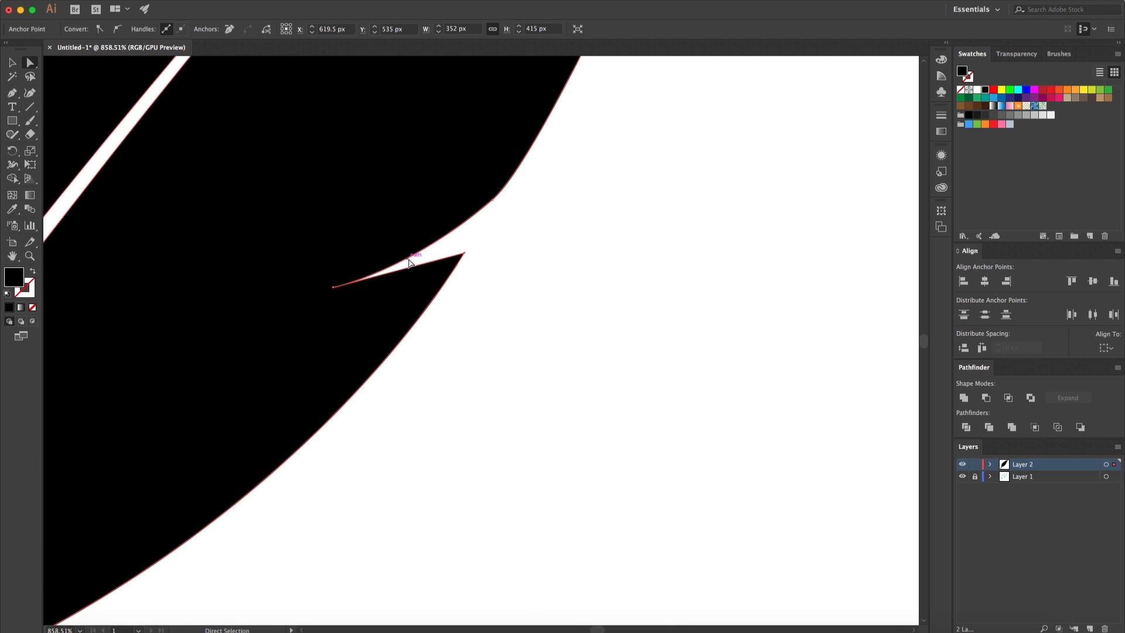
{"action": "left_click", "coordinate": [494, 199]}
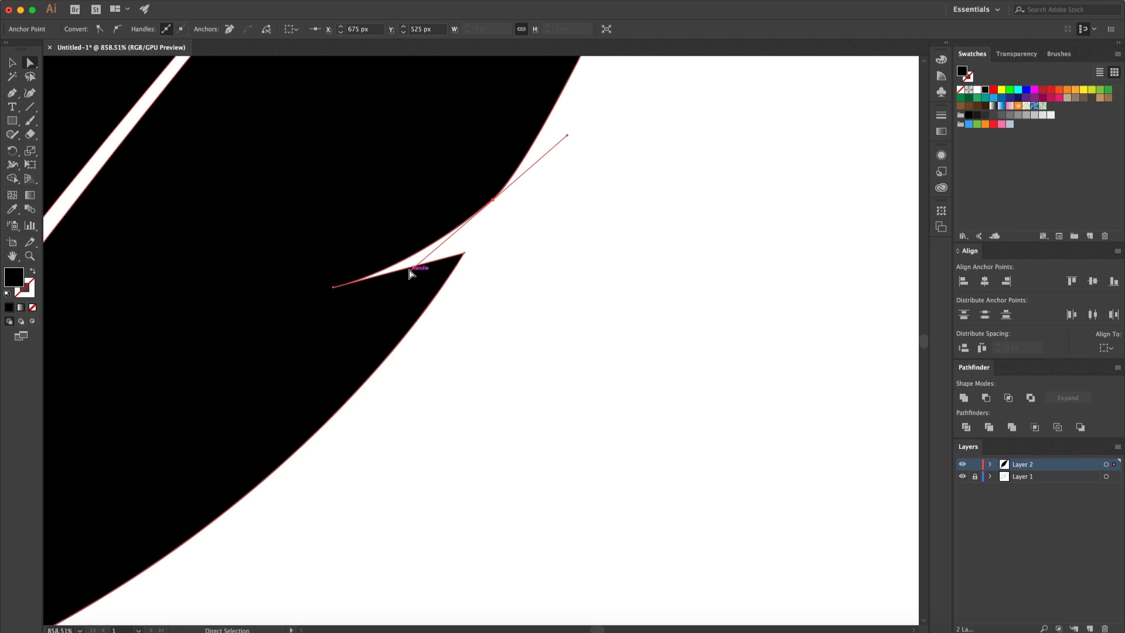
{"action": "left_click_drag", "start_coordinate": [411, 271], "coordinate": [398, 264]}
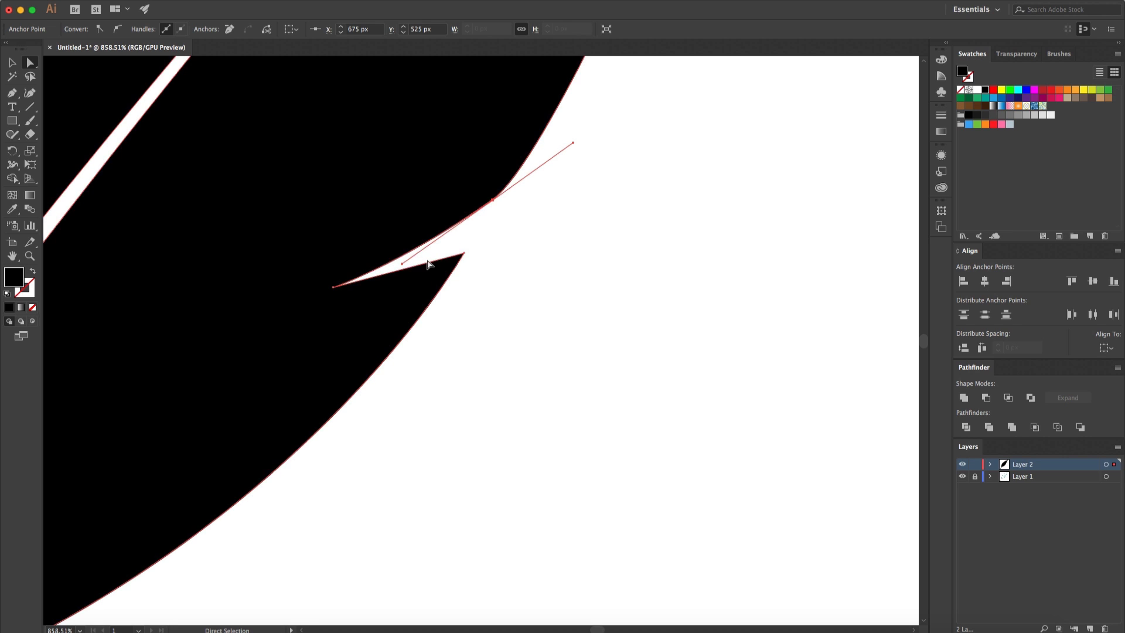
{"action": "left_click", "coordinate": [503, 251]}
{"action": "scroll", "coordinate": [505, 251], "scroll_direction": "down", "scroll_amount": 6}
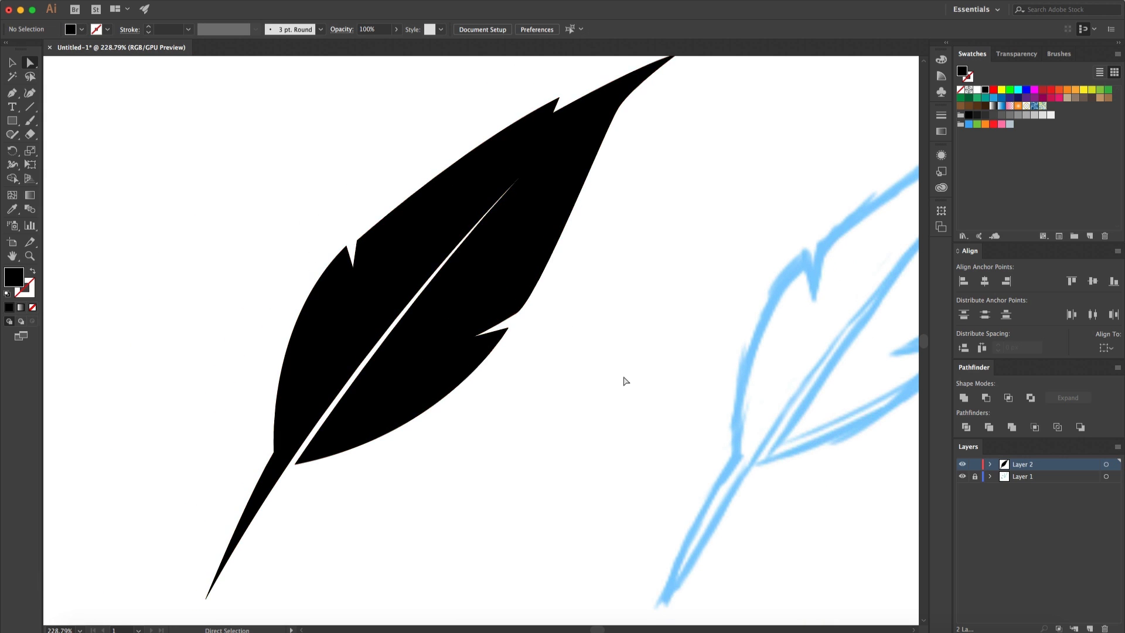
Step: Lengthen the lower curve handle of the right edge's anchor near the feather tip, and deselect the path
{"action": "scroll", "coordinate": [623, 381], "scroll_direction": "down", "scroll_amount": 3}
{"action": "scroll", "coordinate": [459, 395], "scroll_direction": "up", "scroll_amount": 5}
{"action": "scroll", "coordinate": [320, 296], "scroll_direction": "down", "scroll_amount": 3}
{"action": "left_click", "coordinate": [480, 170]}
{"action": "left_click_drag", "start_coordinate": [458, 189], "coordinate": [423, 239]}
{"action": "left_click", "coordinate": [470, 157]}
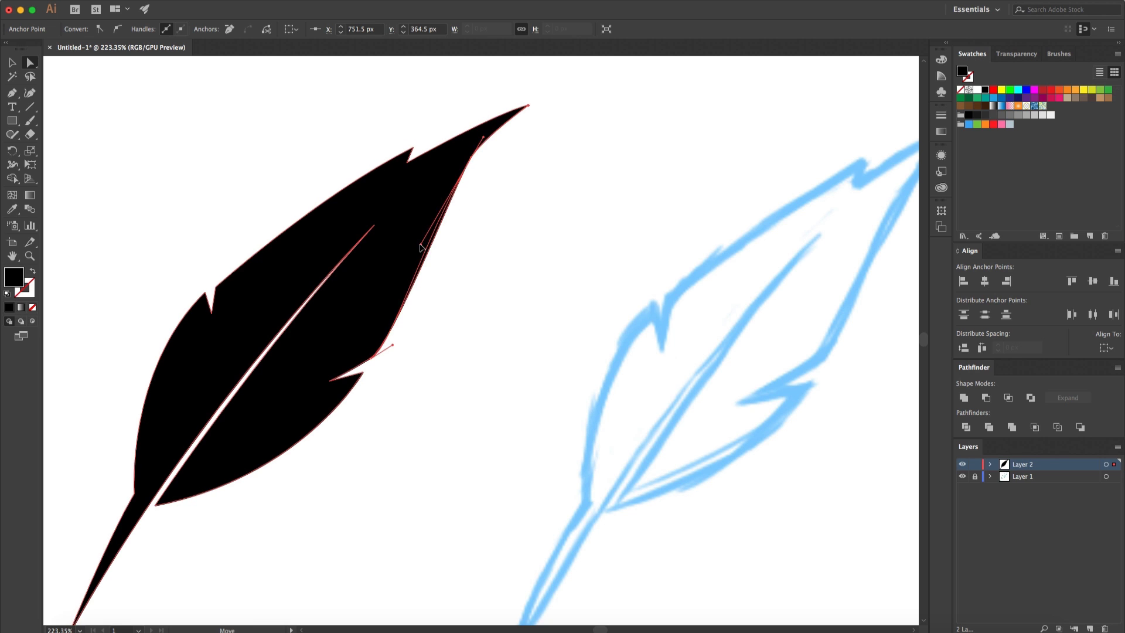
{"action": "left_click", "coordinate": [455, 248]}
{"action": "key", "text": "super+0"}
Step: Extend the upper curve handle of the right edge's anchor toward the feather tip to smooth the bend, and deselect the path
{"action": "scroll", "coordinate": [497, 294], "scroll_direction": "up", "scroll_amount": 5}
{"action": "left_click", "coordinate": [472, 160]}
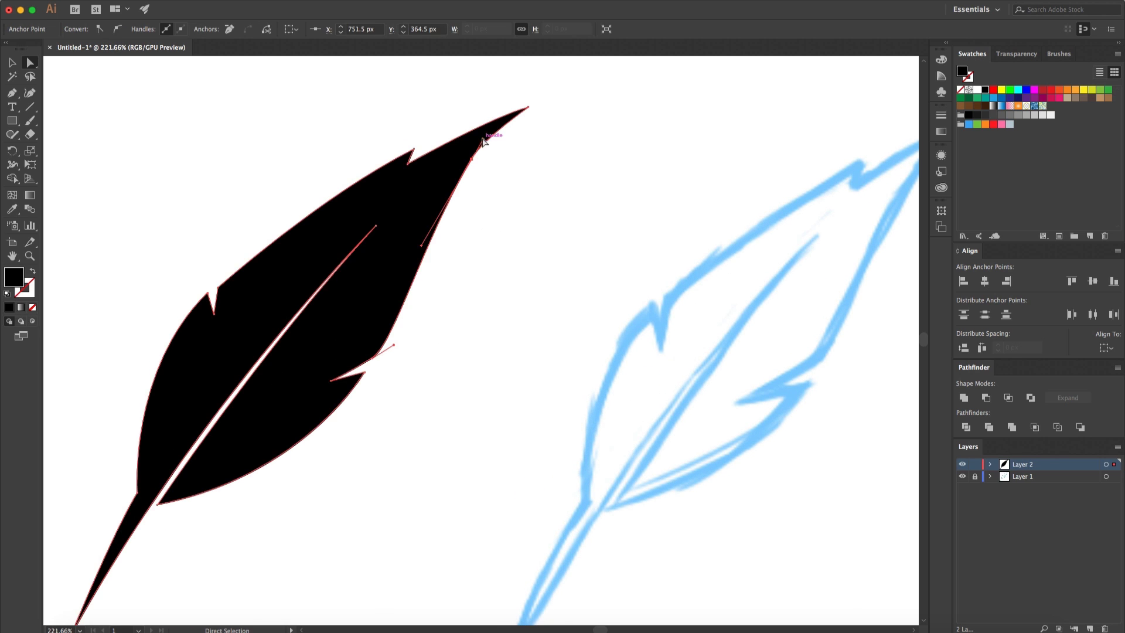
{"action": "left_click_drag", "start_coordinate": [483, 139], "coordinate": [531, 105]}
{"action": "left_click", "coordinate": [532, 140]}
{"action": "left_click", "coordinate": [563, 126]}
{"action": "scroll", "coordinate": [562, 126], "scroll_direction": "down", "scroll_amount": 3}
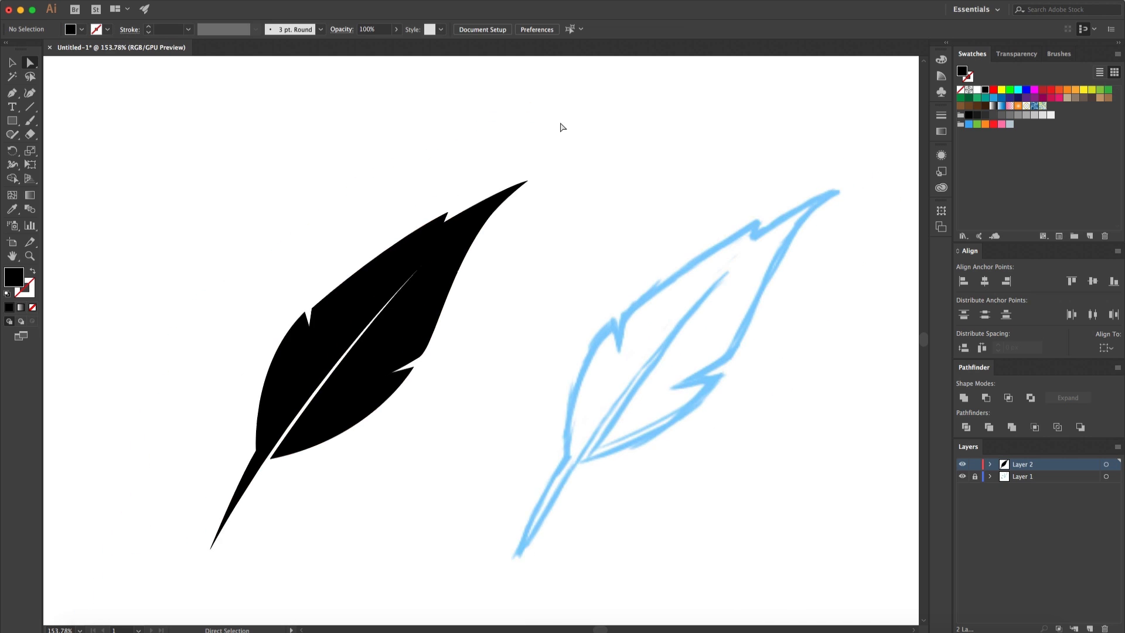
{"action": "scroll", "coordinate": [562, 125], "scroll_direction": "down", "scroll_amount": 2}
{"action": "scroll", "coordinate": [561, 126], "scroll_direction": "left", "scroll_amount": 1}
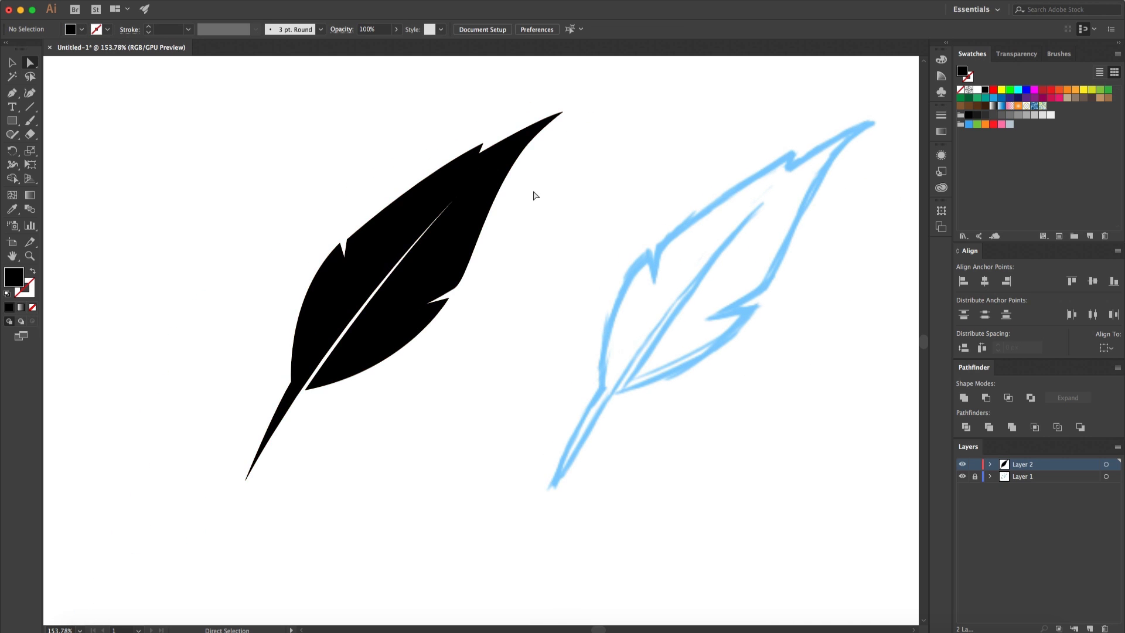
Step: Move the tip point of the left vane's upper notch slightly outward to about X 706 px, Y 353 px, and deselect the path
{"action": "left_click", "coordinate": [473, 167]}
{"action": "scroll", "coordinate": [475, 167], "scroll_direction": "up", "scroll_amount": 3}
{"action": "scroll", "coordinate": [475, 167], "scroll_direction": "up", "scroll_amount": 5}
{"action": "scroll", "coordinate": [475, 167], "scroll_direction": "left", "scroll_amount": 5}
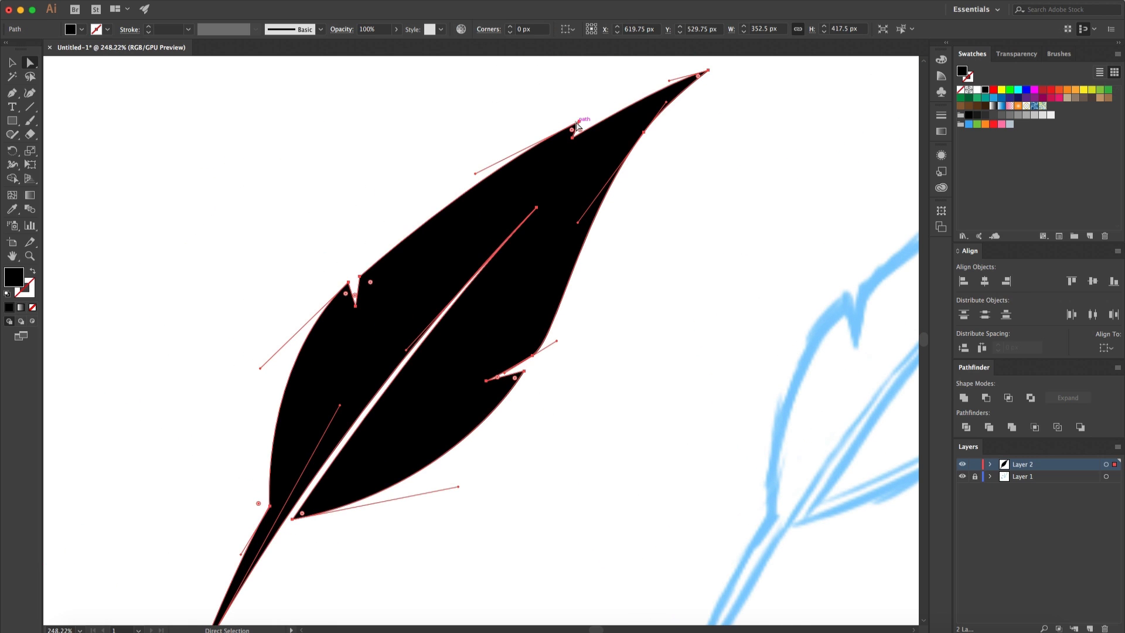
{"action": "left_click_drag", "start_coordinate": [579, 122], "coordinate": [577, 116]}
{"action": "left_click", "coordinate": [545, 121]}
{"action": "scroll", "coordinate": [545, 121], "scroll_direction": "down", "scroll_amount": 4}
{"action": "scroll", "coordinate": [628, 268], "scroll_direction": "down", "scroll_amount": 3}
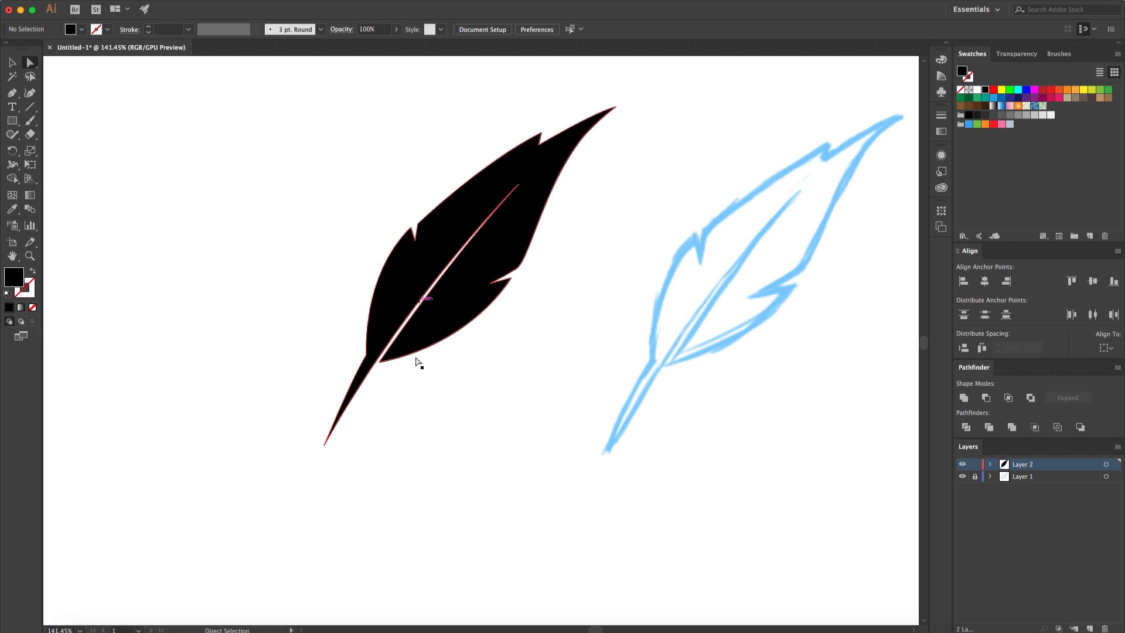
Step: Slightly round the upper corner of the left vane's lower notch, and deselect the path
{"action": "scroll", "coordinate": [444, 288], "scroll_direction": "up", "scroll_amount": 3}
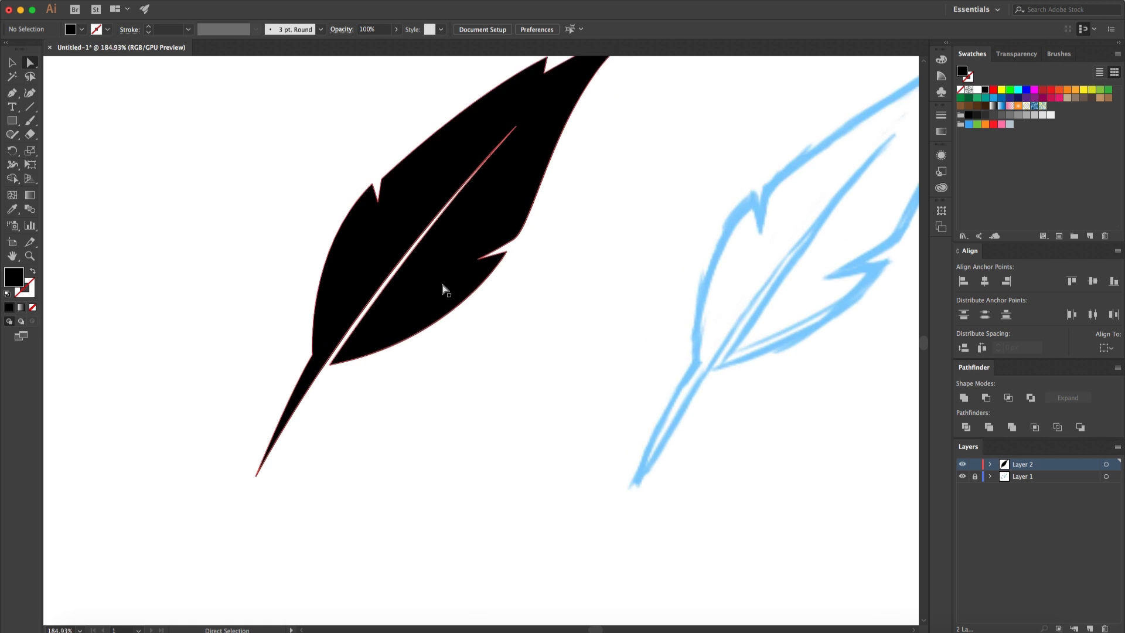
{"action": "scroll", "coordinate": [449, 220], "scroll_direction": "up", "scroll_amount": 4}
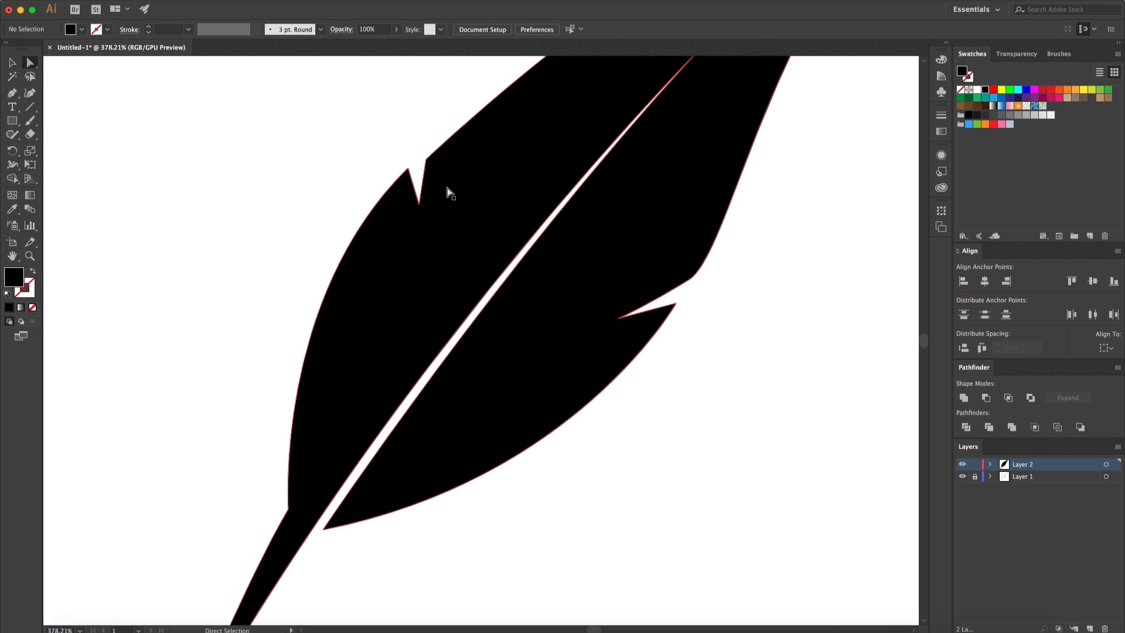
{"action": "left_click", "coordinate": [436, 165]}
{"action": "left_click_drag", "start_coordinate": [434, 164], "coordinate": [441, 168]}
{"action": "left_click", "coordinate": [393, 138]}
{"action": "scroll", "coordinate": [394, 139], "scroll_direction": "down", "scroll_amount": 2}
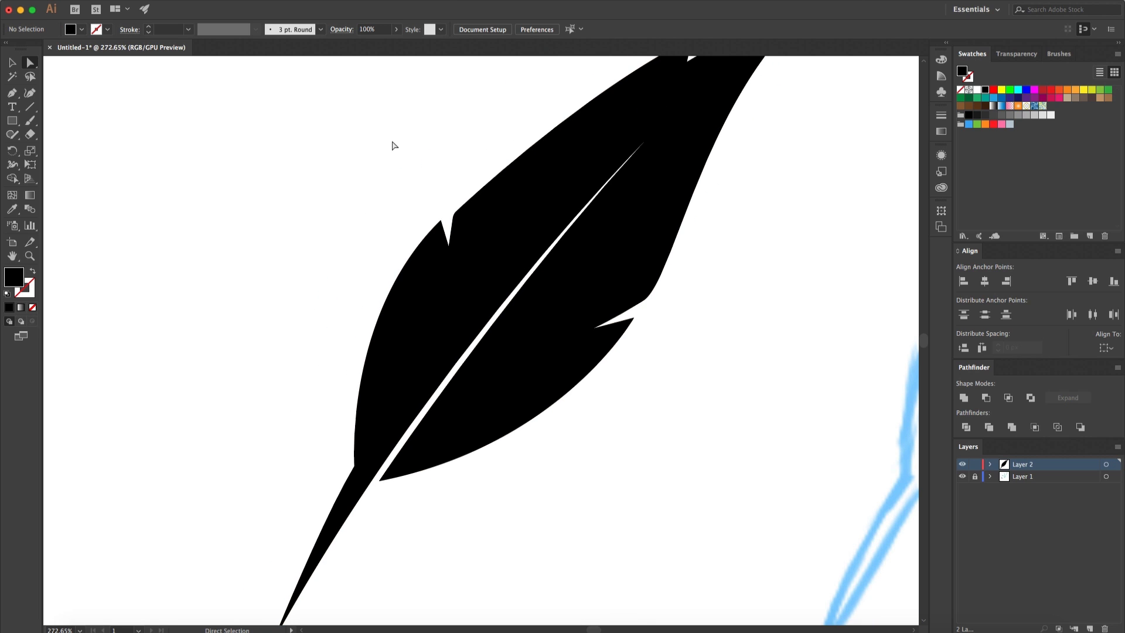
Step: Move the lower tip point of the left vane's lower notch outward to enlarge the barb, and deselect the path
{"action": "scroll", "coordinate": [452, 217], "scroll_direction": "up", "scroll_amount": 5}
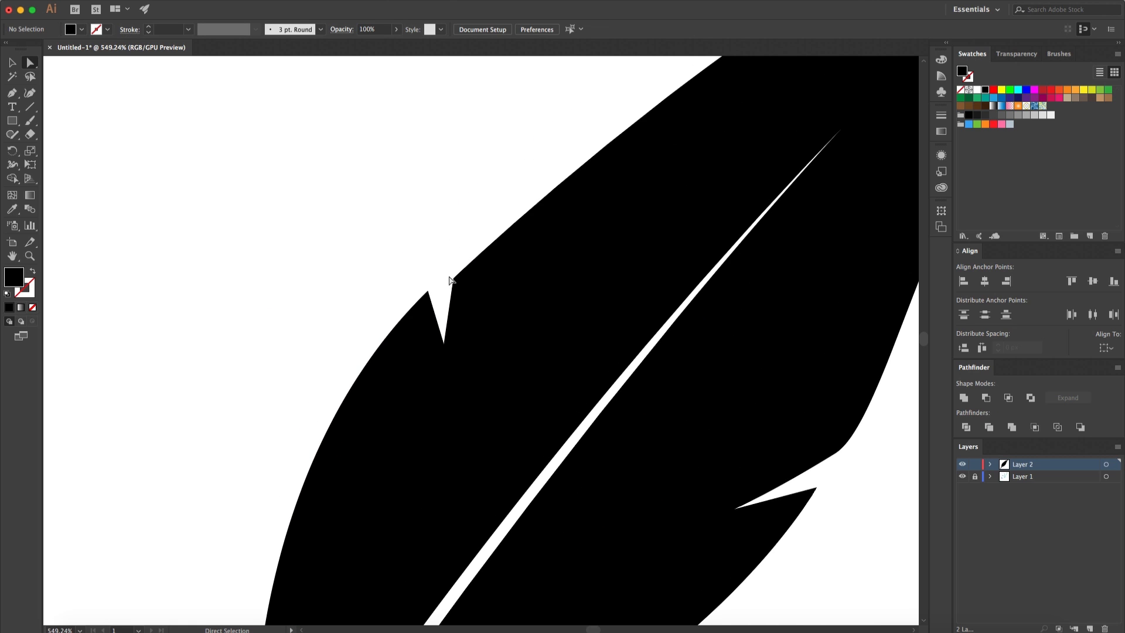
{"action": "left_click_drag", "start_coordinate": [430, 294], "coordinate": [419, 280]}
{"action": "left_click", "coordinate": [406, 236]}
{"action": "scroll", "coordinate": [407, 236], "scroll_direction": "down", "scroll_amount": 5}
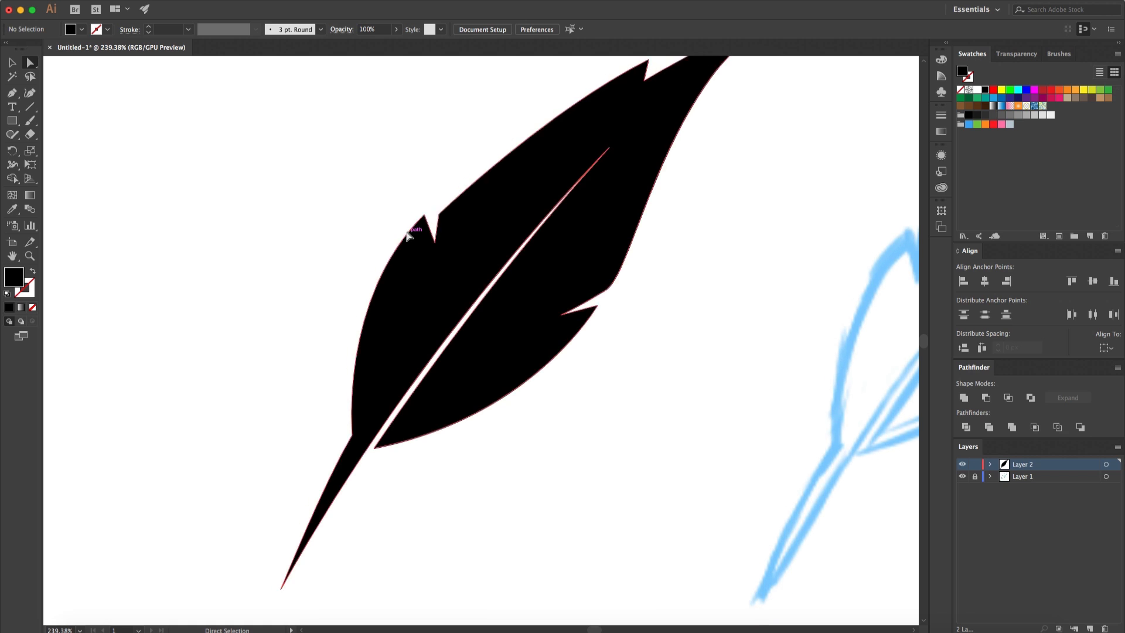
Step: Lengthen the curve handle at the left vane's upper barb tip to bulge the edge between the two notches, and deselect the path
{"action": "scroll", "coordinate": [409, 236], "scroll_direction": "up", "scroll_amount": 2}
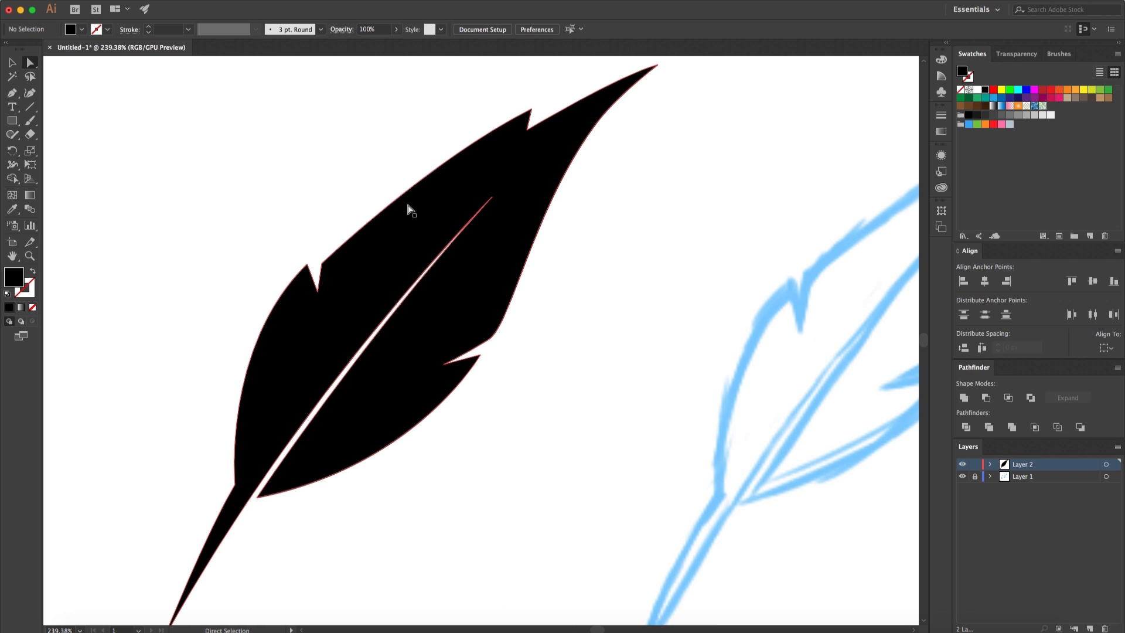
{"action": "left_click", "coordinate": [529, 112]}
{"action": "left_click_drag", "start_coordinate": [431, 159], "coordinate": [380, 190]}
{"action": "left_click", "coordinate": [363, 180]}
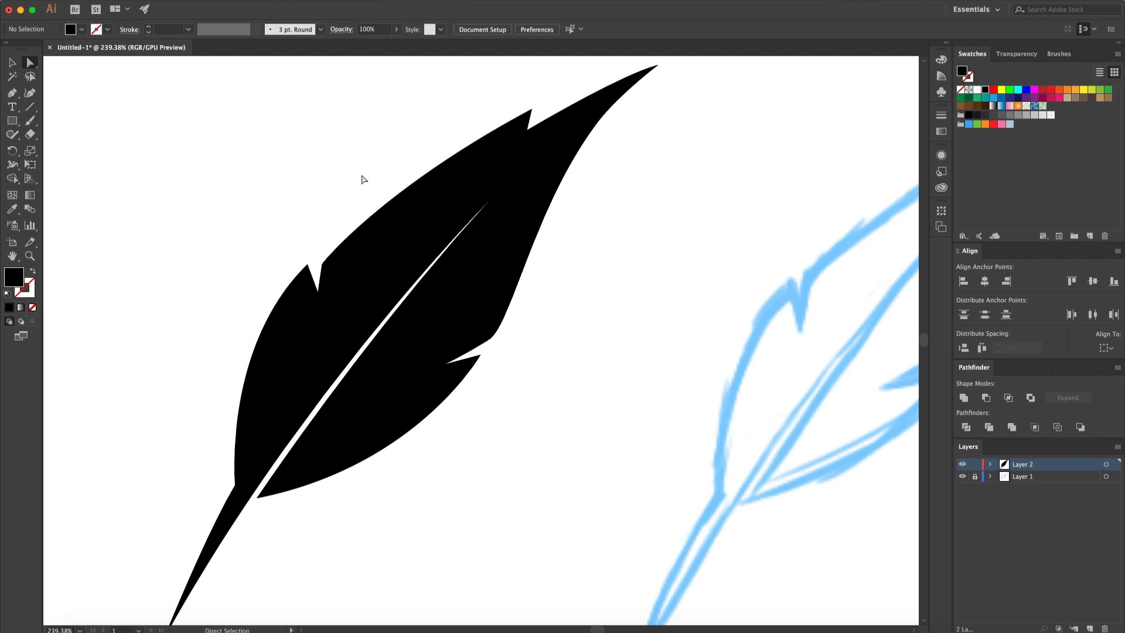
{"action": "left_click", "coordinate": [490, 128]}
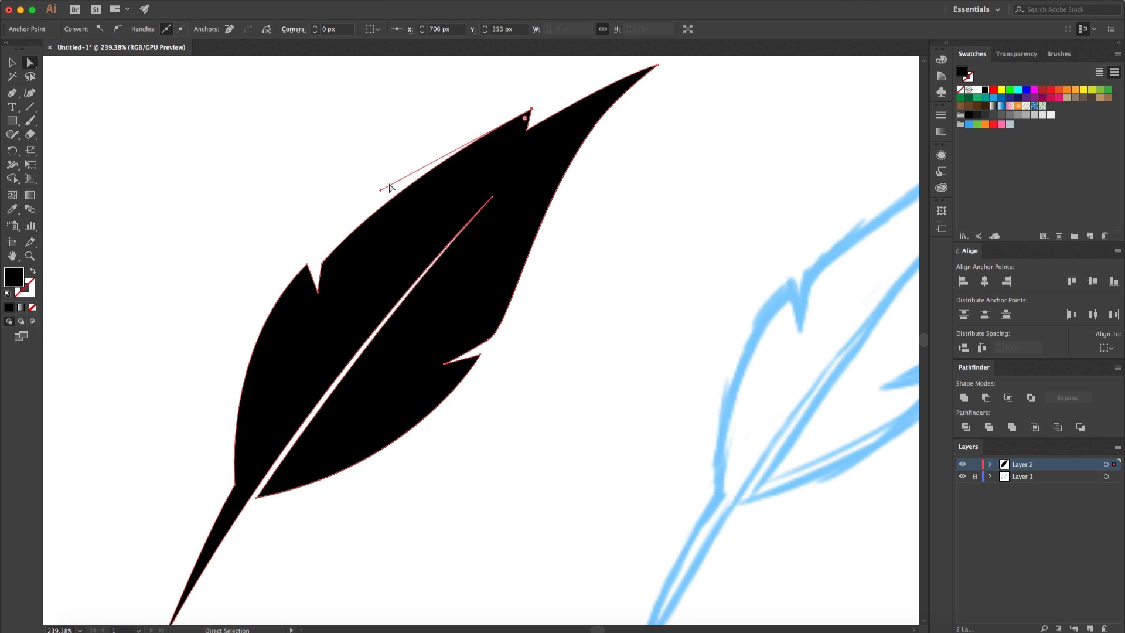
{"action": "left_click_drag", "start_coordinate": [380, 190], "coordinate": [377, 187]}
{"action": "left_click", "coordinate": [337, 191]}
{"action": "scroll", "coordinate": [336, 191], "scroll_direction": "down", "scroll_amount": 3}
{"action": "scroll", "coordinate": [525, 379], "scroll_direction": "right", "scroll_amount": 2}
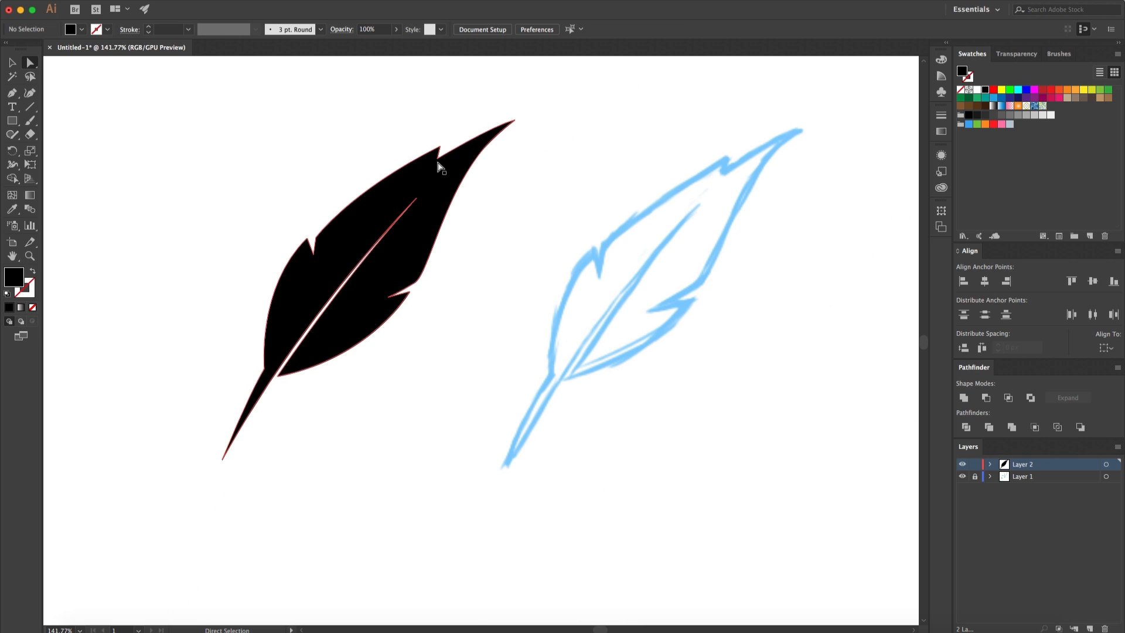
Step: Move the left vane's upper barb tip to X 710 px, Y 353 px and pull its curve handle further outward to round the edge
{"action": "scroll", "coordinate": [441, 166], "scroll_direction": "up", "scroll_amount": 3}
{"action": "scroll", "coordinate": [440, 165], "scroll_direction": "left", "scroll_amount": 2}
{"action": "scroll", "coordinate": [433, 153], "scroll_direction": "up", "scroll_amount": 3}
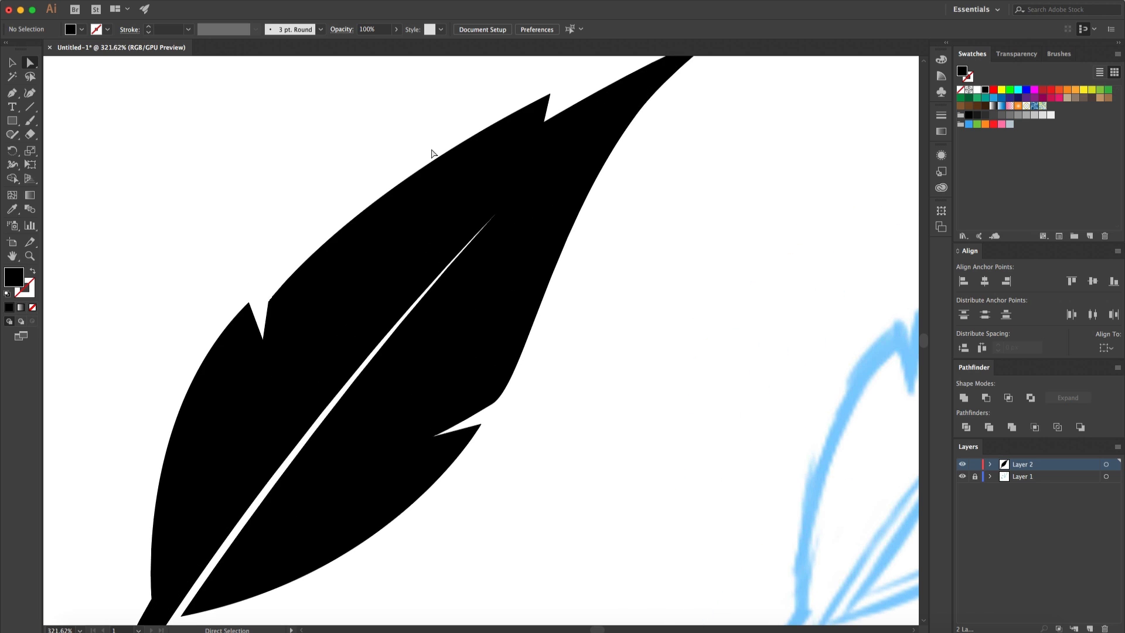
{"action": "left_click_drag", "start_coordinate": [548, 100], "coordinate": [562, 97]}
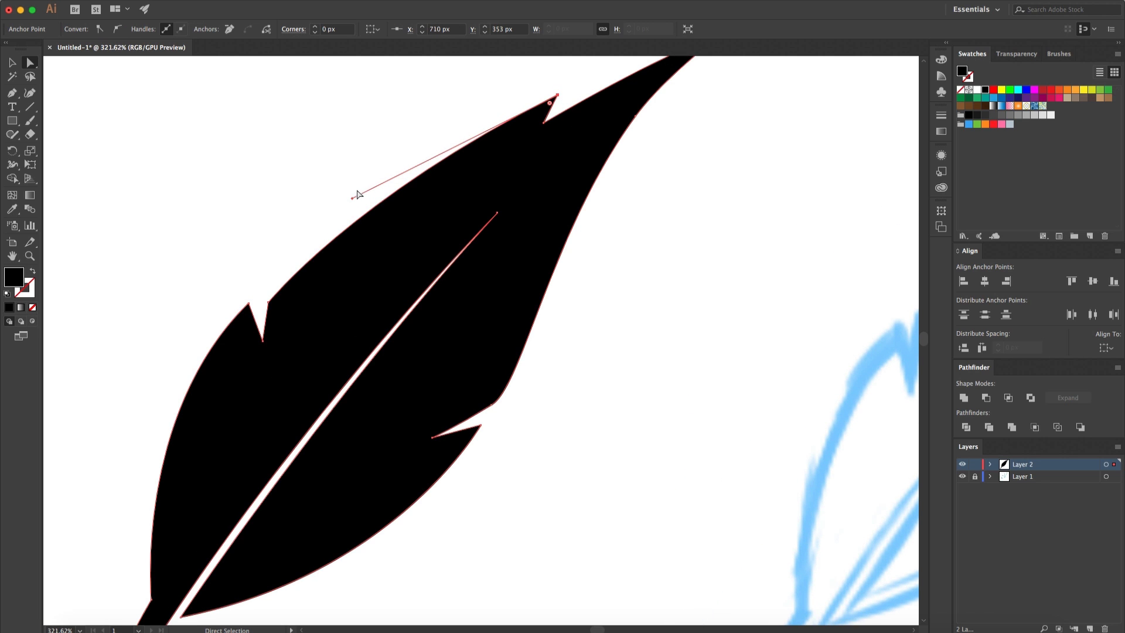
{"action": "left_click_drag", "start_coordinate": [352, 198], "coordinate": [320, 192]}
{"action": "left_click", "coordinate": [237, 181]}
{"action": "scroll", "coordinate": [237, 183], "scroll_direction": "down", "scroll_amount": 3}
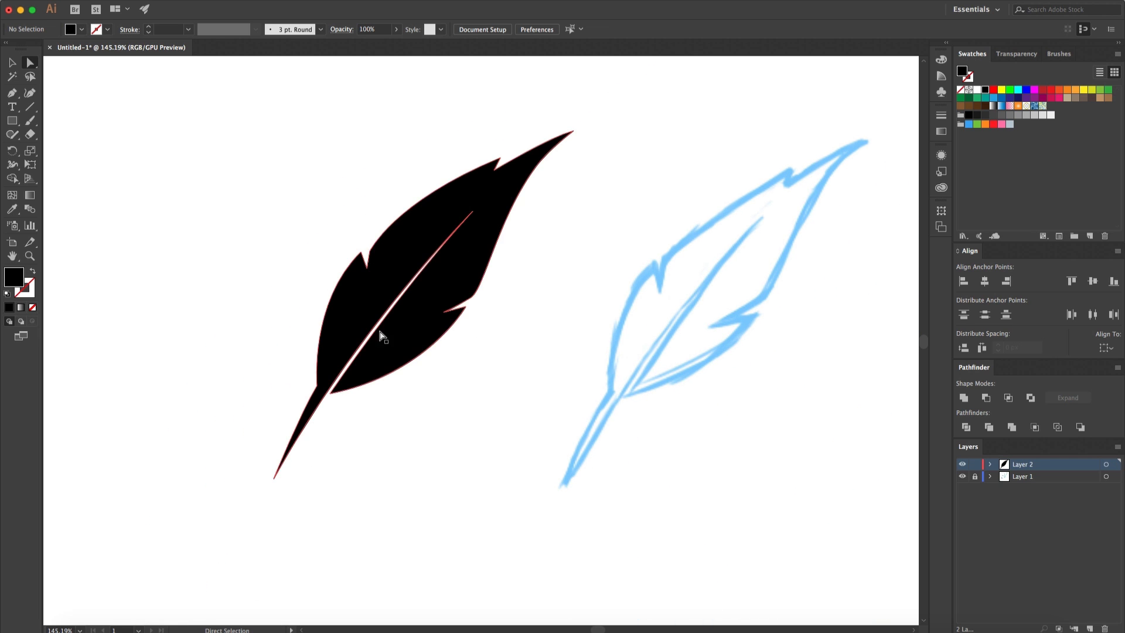
Step: Examine the feather's outline, central vein gap and notches up close against the blue sketch
{"action": "scroll", "coordinate": [546, 367], "scroll_direction": "left", "scroll_amount": 3}
{"action": "scroll", "coordinate": [545, 367], "scroll_direction": "down", "scroll_amount": 2}
{"action": "scroll", "coordinate": [546, 367], "scroll_direction": "left", "scroll_amount": 3}
{"action": "scroll", "coordinate": [545, 367], "scroll_direction": "up", "scroll_amount": 1}
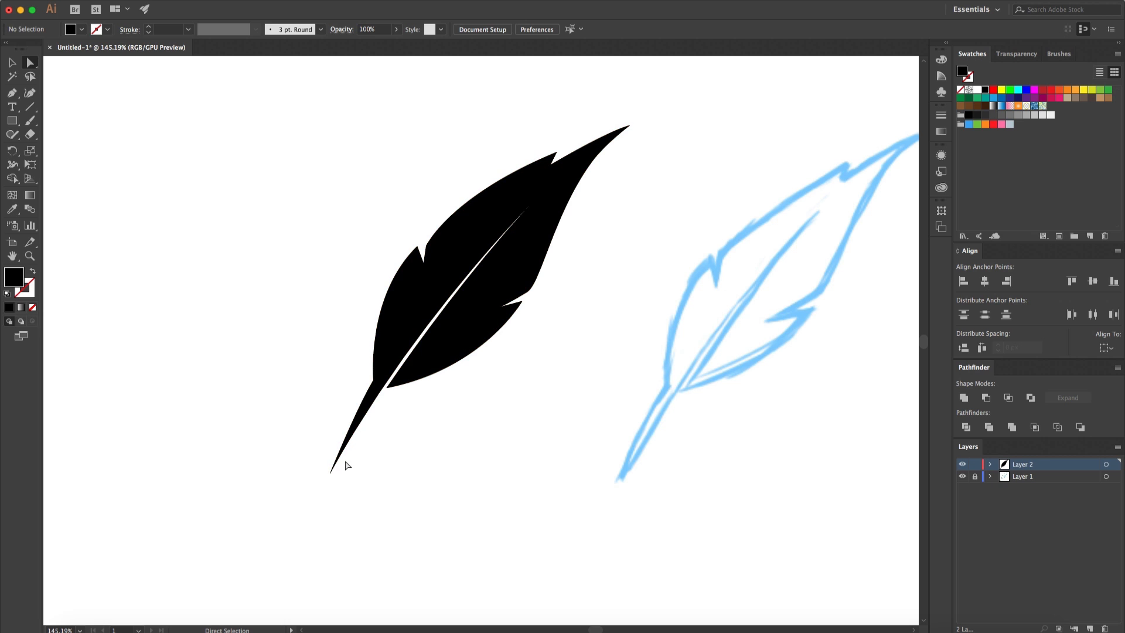
{"action": "scroll", "coordinate": [490, 252], "scroll_direction": "up", "scroll_amount": 3}
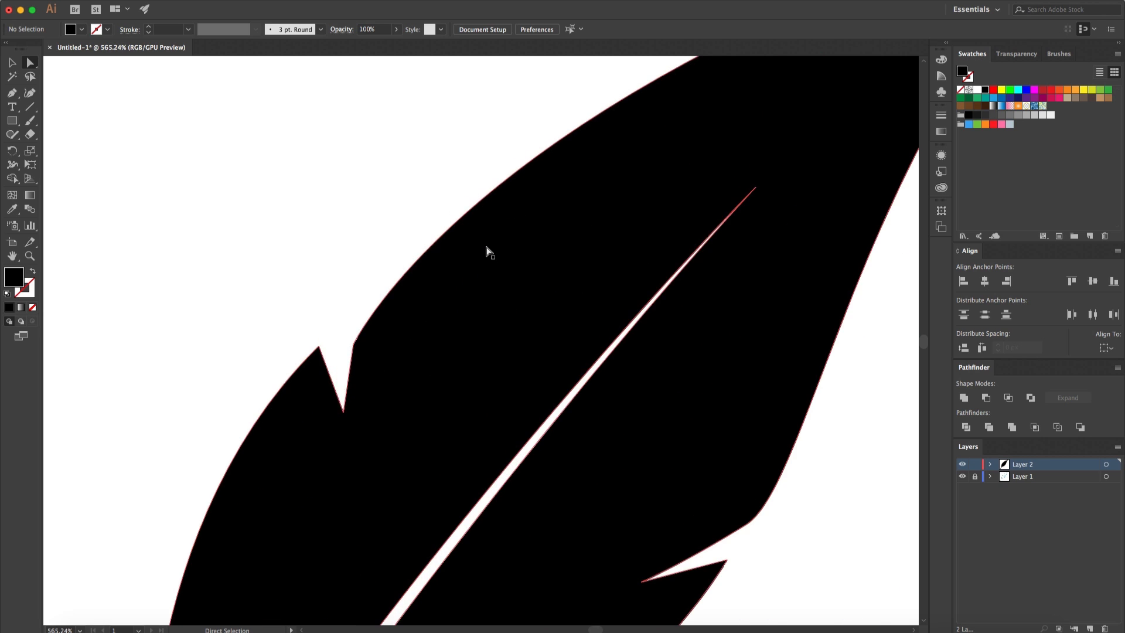
{"action": "scroll", "coordinate": [486, 252], "scroll_direction": "right", "scroll_amount": 5}
{"action": "left_click", "coordinate": [526, 311]}
{"action": "scroll", "coordinate": [560, 280], "scroll_direction": "up", "scroll_amount": 6}
{"action": "scroll", "coordinate": [561, 280], "scroll_direction": "down", "scroll_amount": 10}
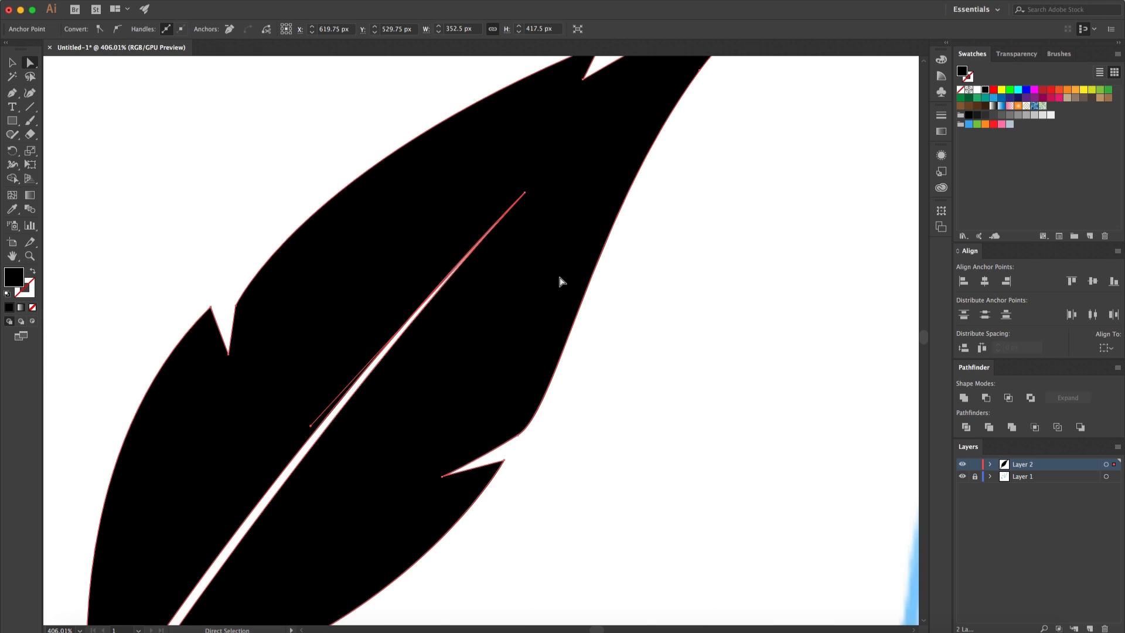
{"action": "left_click", "coordinate": [653, 314]}
Step: Round the upper corner of the left vane's lower notch to a 39.34 px radius, and deselect the path
{"action": "scroll", "coordinate": [465, 262], "scroll_direction": "up", "scroll_amount": 8}
{"action": "scroll", "coordinate": [498, 334], "scroll_direction": "down", "scroll_amount": 1}
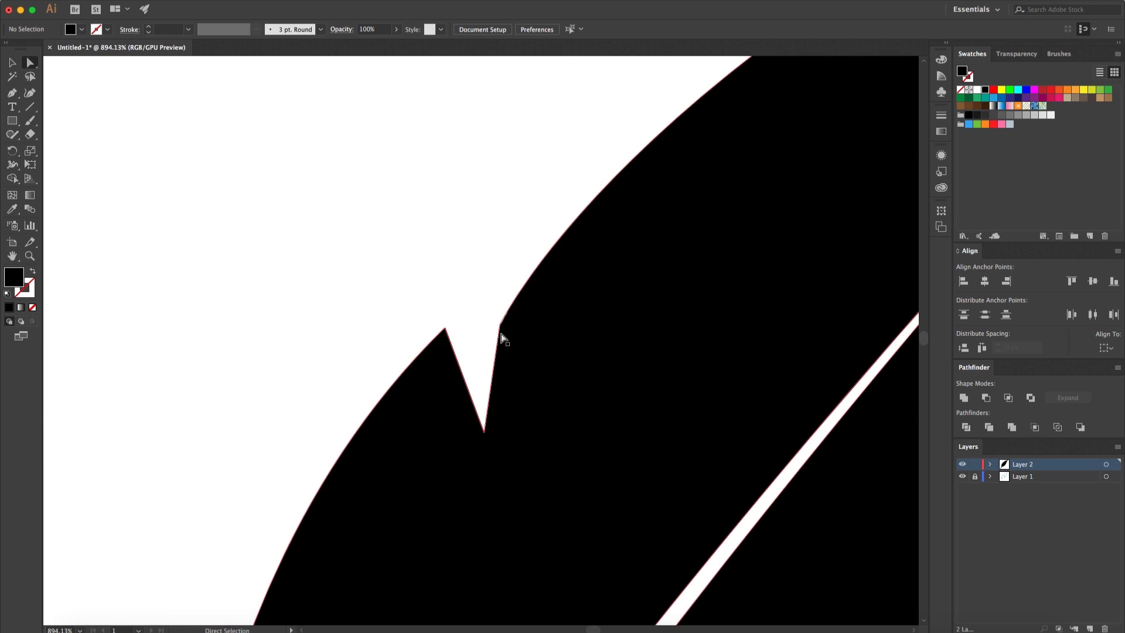
{"action": "left_click", "coordinate": [502, 326]}
{"action": "left_click_drag", "start_coordinate": [510, 326], "coordinate": [695, 402]}
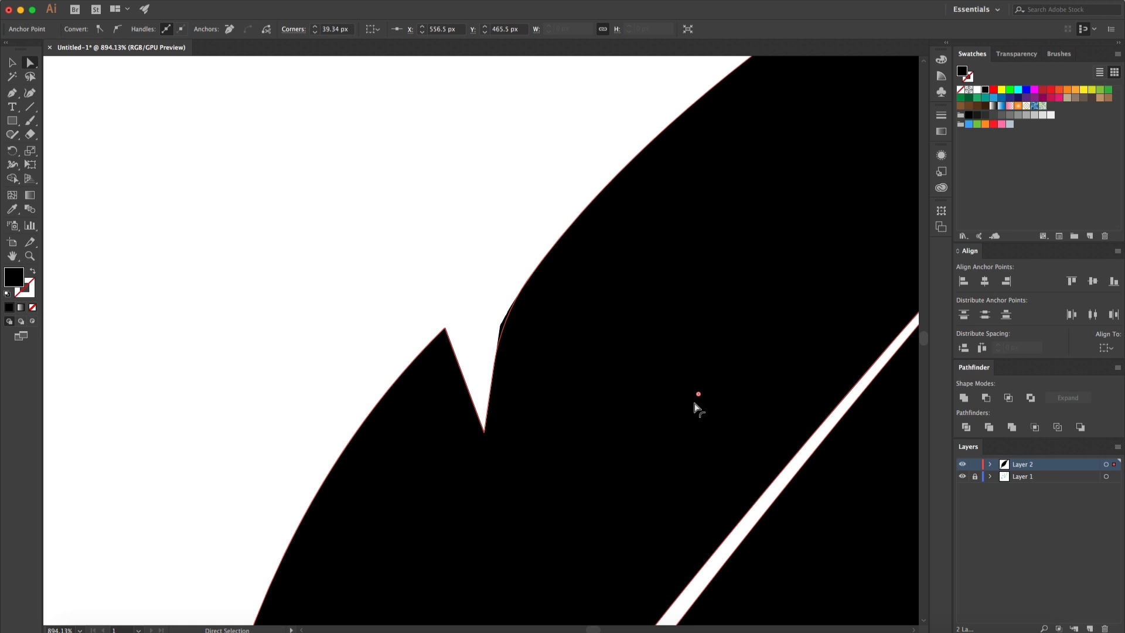
{"action": "left_click", "coordinate": [406, 182]}
{"action": "scroll", "coordinate": [451, 211], "scroll_direction": "down", "scroll_amount": 6}
{"action": "scroll", "coordinate": [402, 227], "scroll_direction": "down", "scroll_amount": 4}
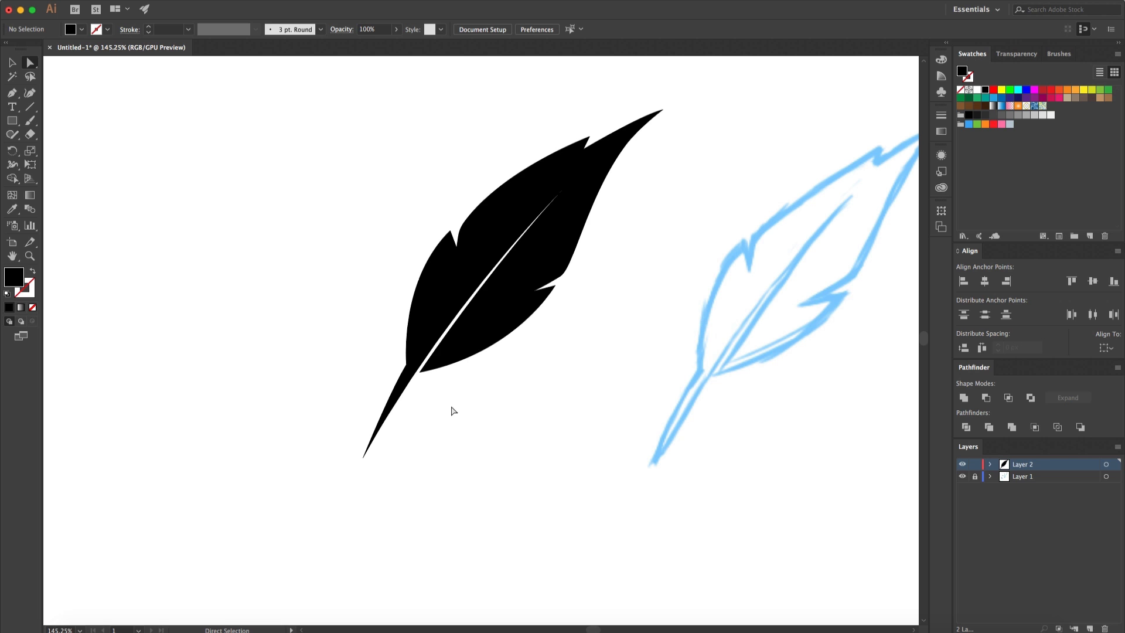
Step: Slightly lengthen the curve handle at the upper corner of the right vane's notch, and deselect the path
{"action": "scroll", "coordinate": [554, 315], "scroll_direction": "up", "scroll_amount": 4}
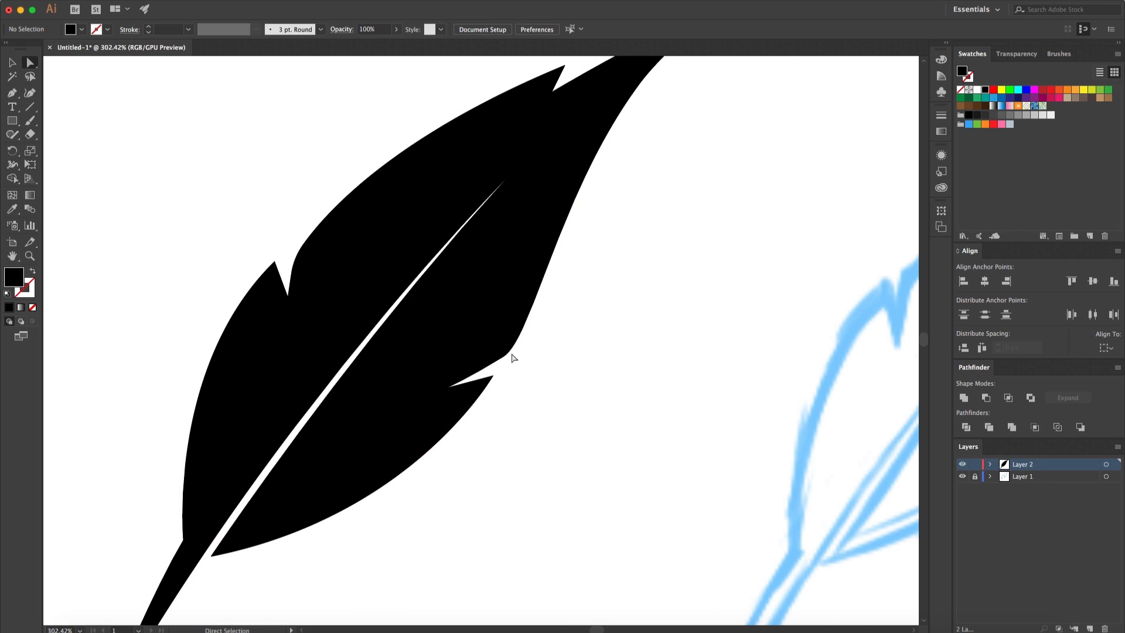
{"action": "left_click", "coordinate": [508, 355]}
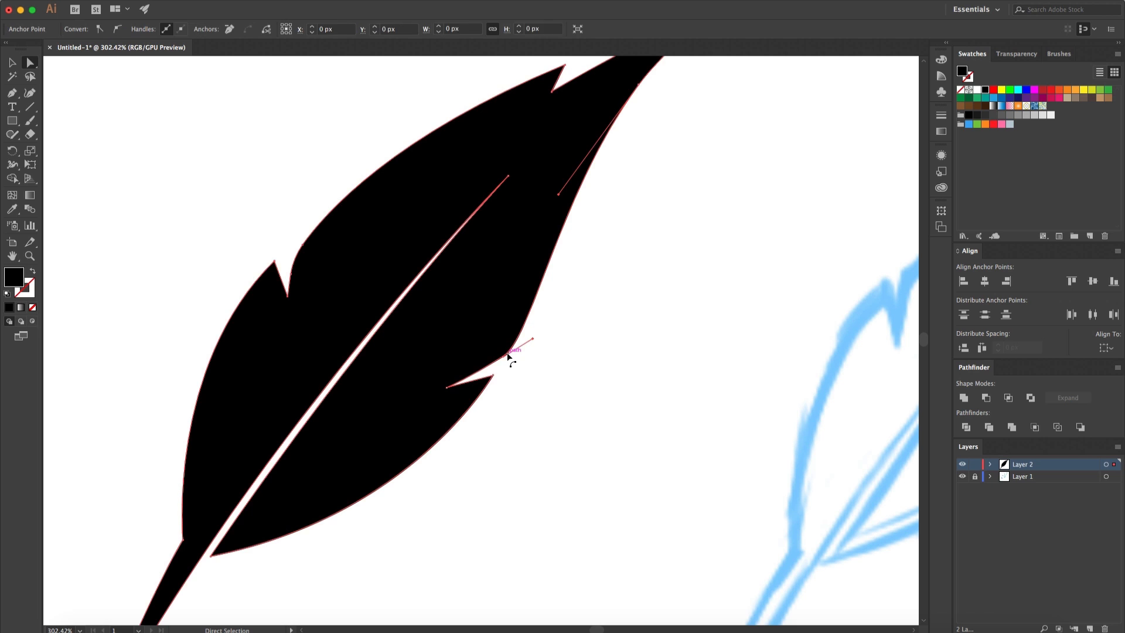
{"action": "left_click", "coordinate": [536, 340]}
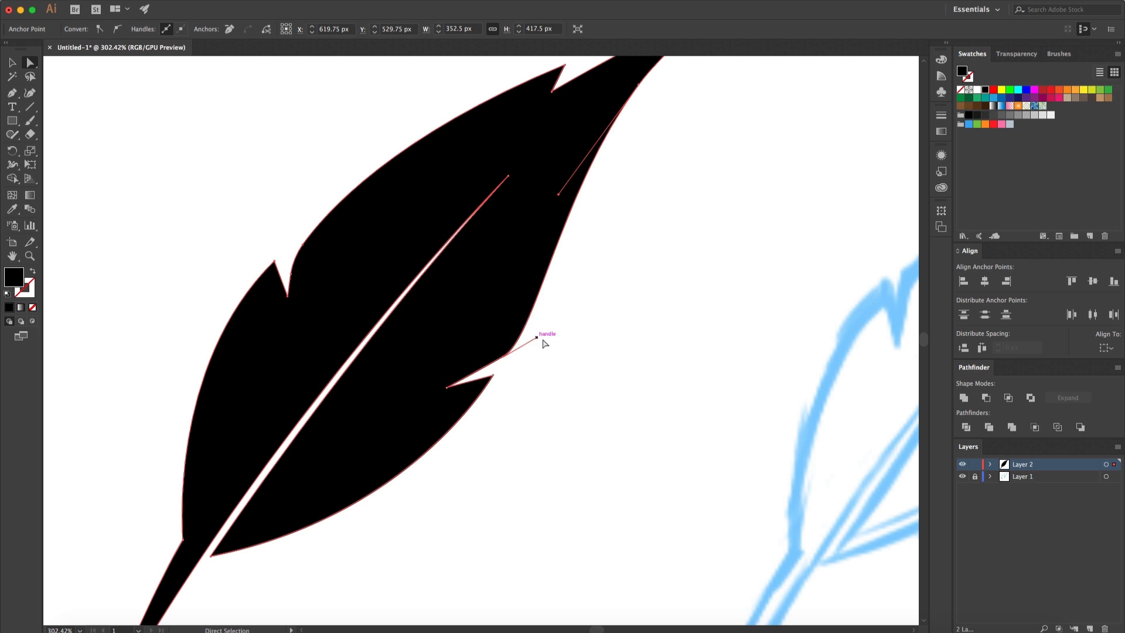
{"action": "scroll", "coordinate": [544, 398], "scroll_direction": "down", "scroll_amount": 1}
{"action": "scroll", "coordinate": [543, 398], "scroll_direction": "down", "scroll_amount": 3}
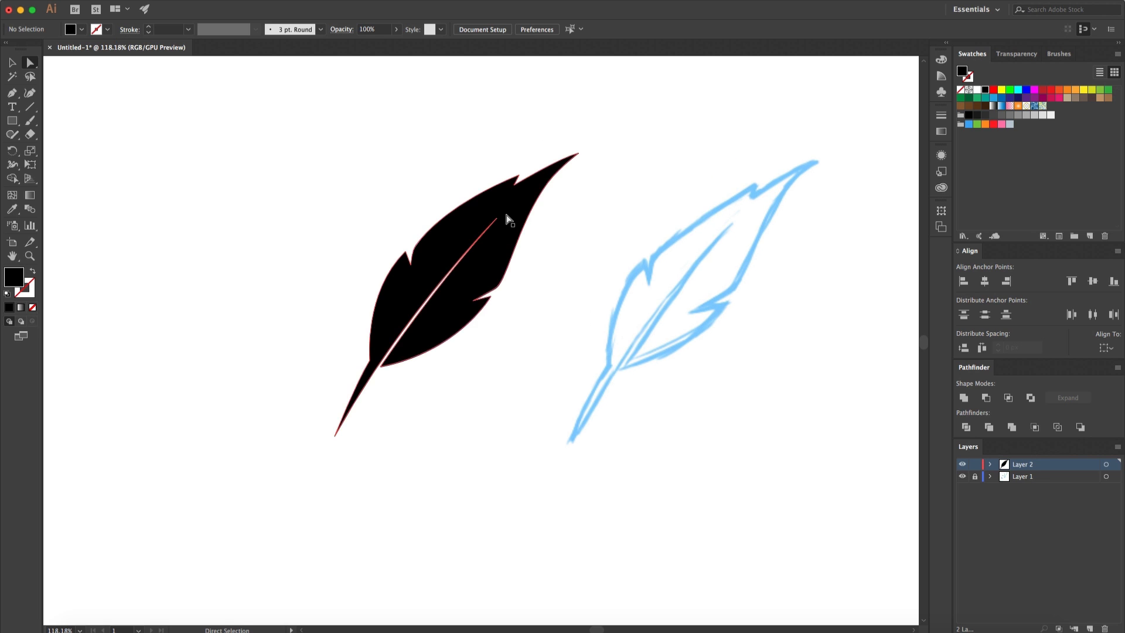
Step: Try moving the left vane's upper barb tip outward, and undo the move
{"action": "scroll", "coordinate": [507, 219], "scroll_direction": "up", "scroll_amount": 3}
{"action": "left_click", "coordinate": [588, 136]}
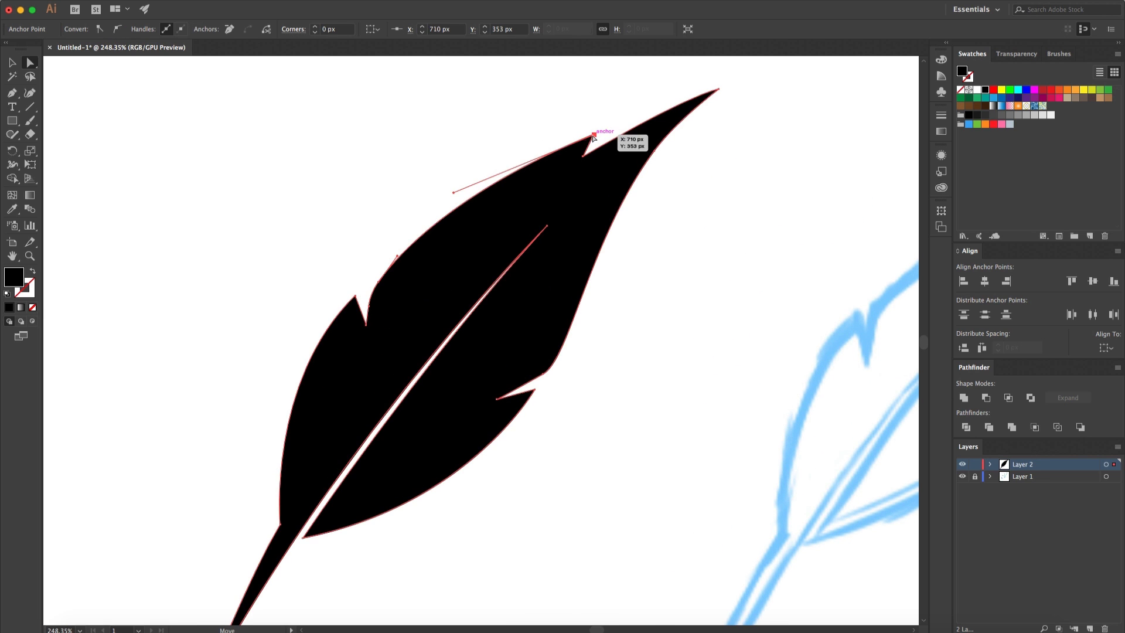
{"action": "left_click", "coordinate": [612, 123]}
{"action": "scroll", "coordinate": [611, 123], "scroll_direction": "down", "scroll_amount": 3}
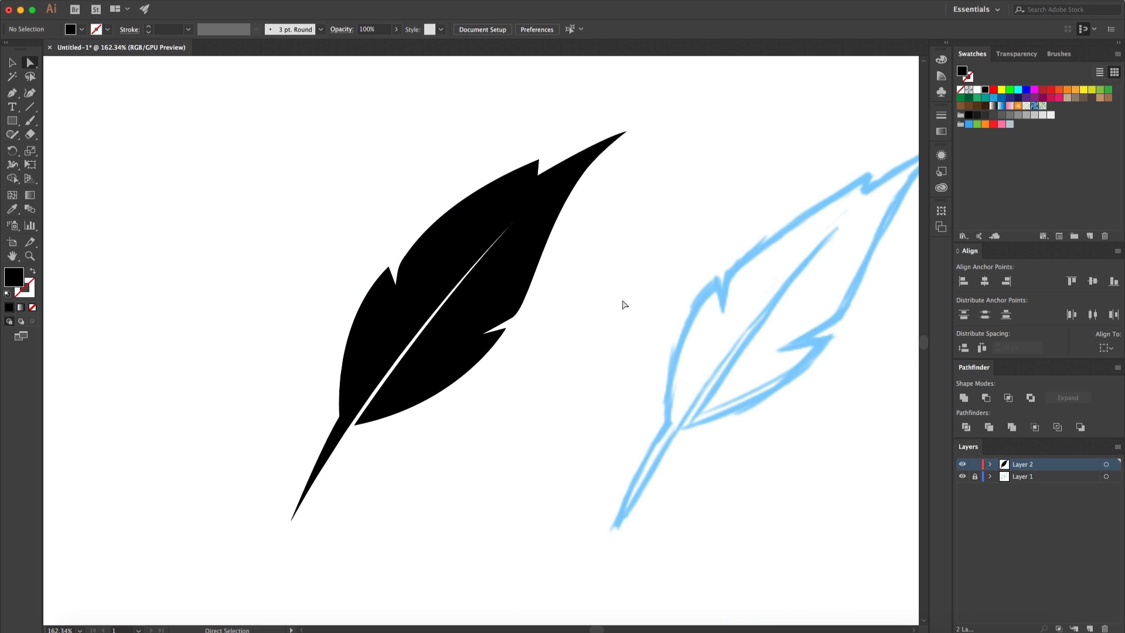
{"action": "scroll", "coordinate": [621, 307], "scroll_direction": "down", "scroll_amount": 1}
{"action": "key", "text": "z"}
{"action": "key", "text": "super+z"}
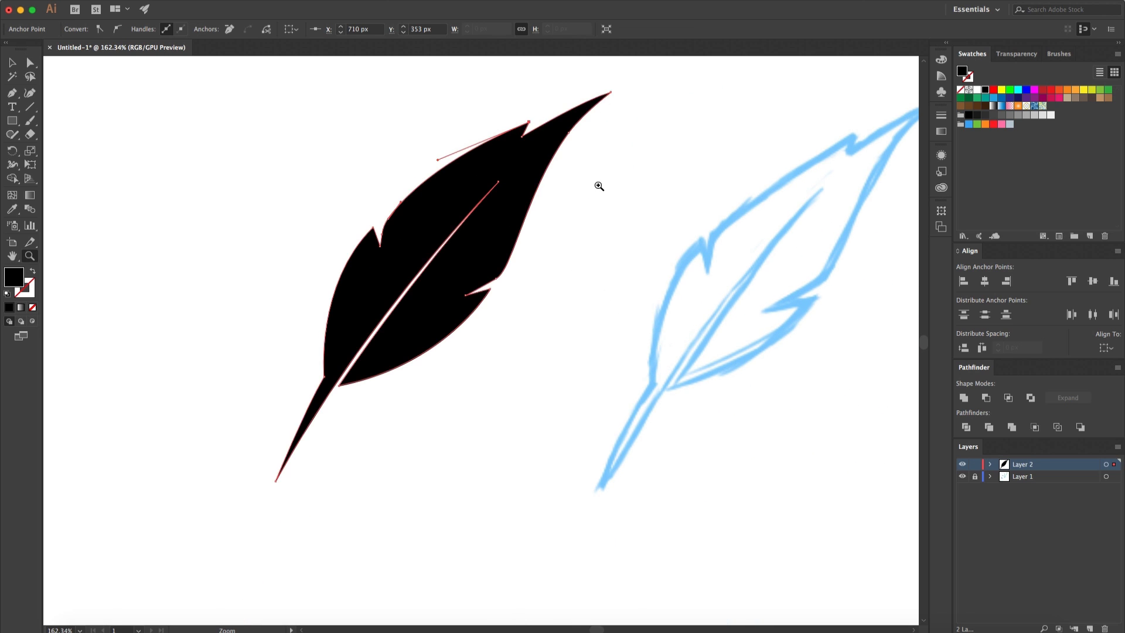
Step: Move the inner point of the left vane's upper notch outward to make the notch shallower, and deselect the path
{"action": "left_click", "coordinate": [599, 186]}
{"action": "key", "text": "v"}
{"action": "left_click", "coordinate": [417, 256]}
{"action": "scroll", "coordinate": [417, 255], "scroll_direction": "down", "scroll_amount": 2}
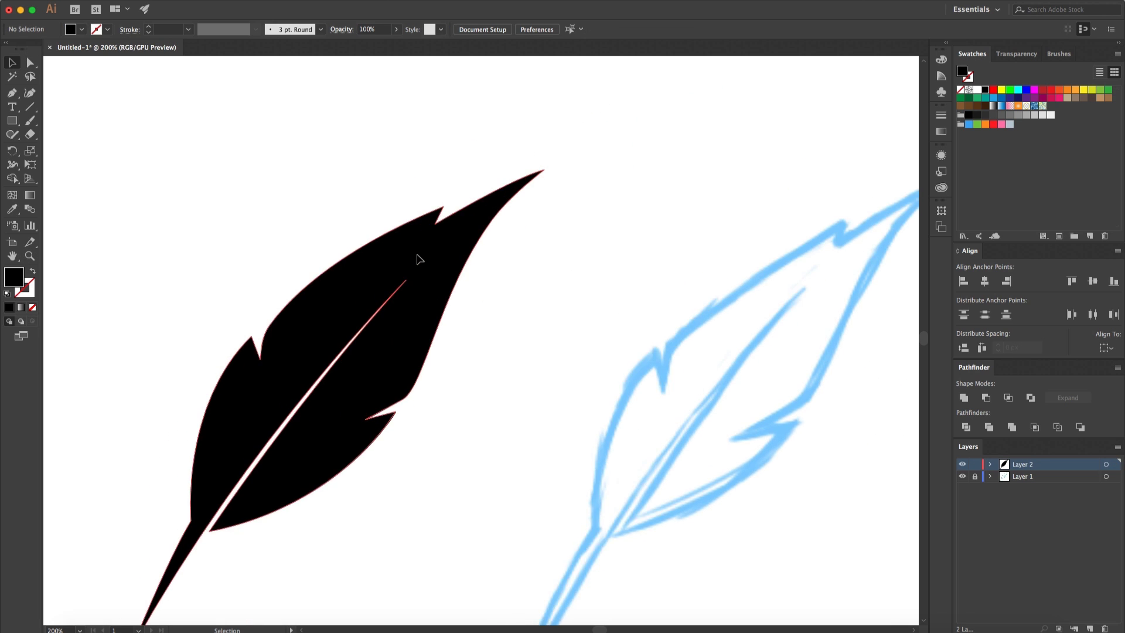
{"action": "scroll", "coordinate": [417, 256], "scroll_direction": "up", "scroll_amount": 4}
{"action": "left_click", "coordinate": [462, 195]}
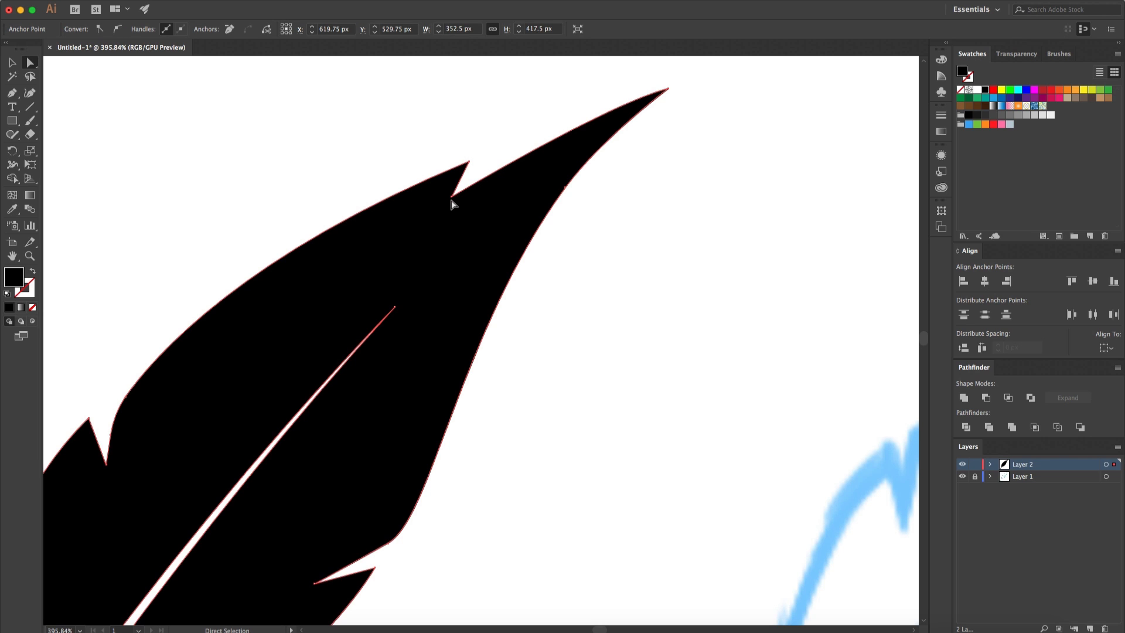
{"action": "left_click_drag", "start_coordinate": [462, 195], "coordinate": [465, 182]}
{"action": "left_click", "coordinate": [490, 161]}
{"action": "scroll", "coordinate": [489, 161], "scroll_direction": "down", "scroll_amount": 4}
{"action": "scroll", "coordinate": [486, 154], "scroll_direction": "up", "scroll_amount": 4}
{"action": "left_click", "coordinate": [510, 135]}
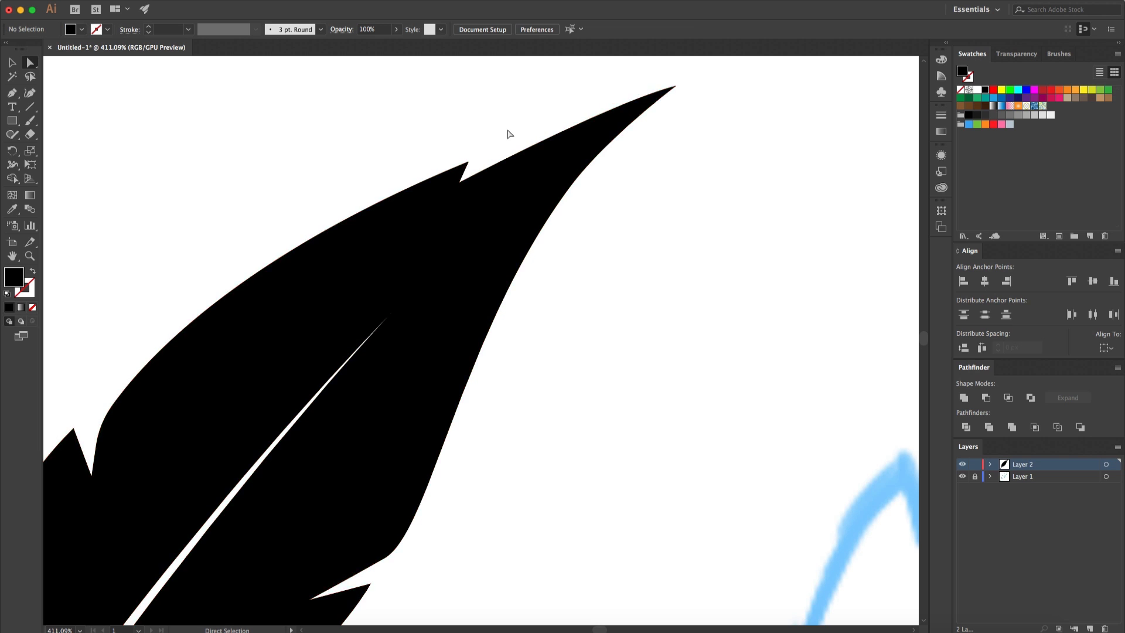
Step: Add an anchor point on the quill's right edge and move it down closer to the tip to form a nib
{"action": "scroll", "coordinate": [583, 252], "scroll_direction": "down", "scroll_amount": 5}
{"action": "scroll", "coordinate": [586, 254], "scroll_direction": "left", "scroll_amount": 3}
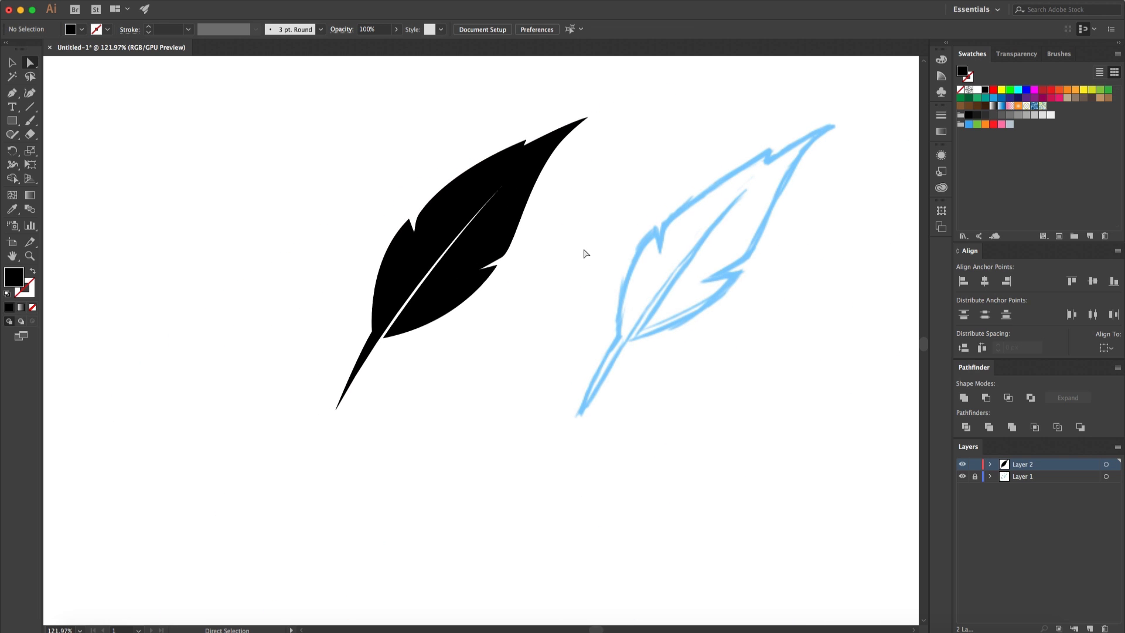
{"action": "scroll", "coordinate": [543, 200], "scroll_direction": "left", "scroll_amount": 3}
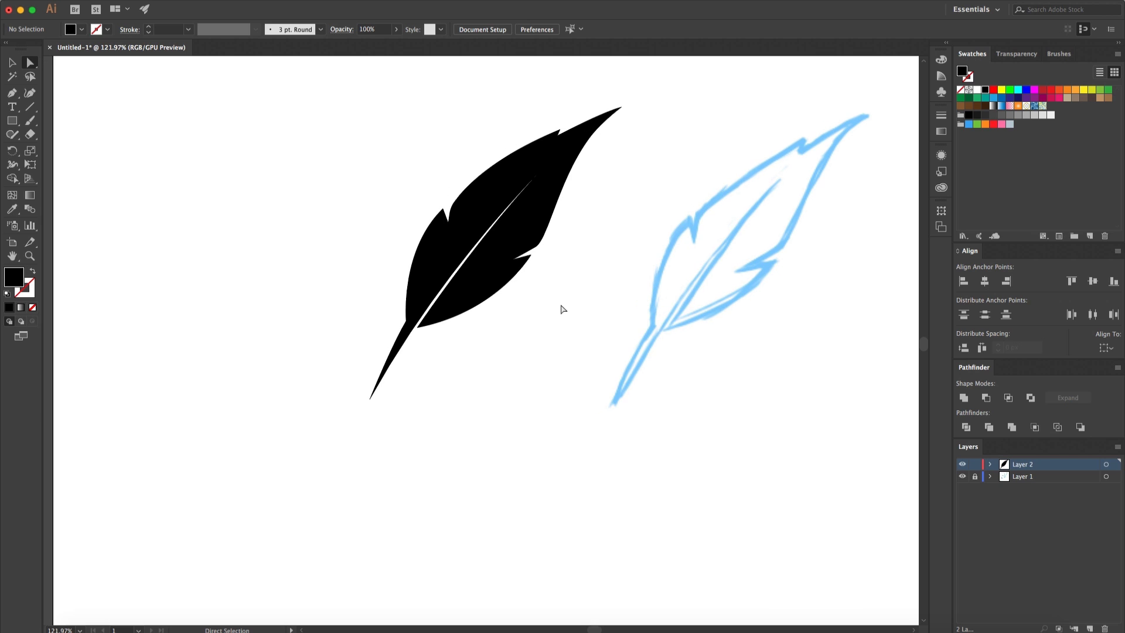
{"action": "scroll", "coordinate": [381, 426], "scroll_direction": "up", "scroll_amount": 10}
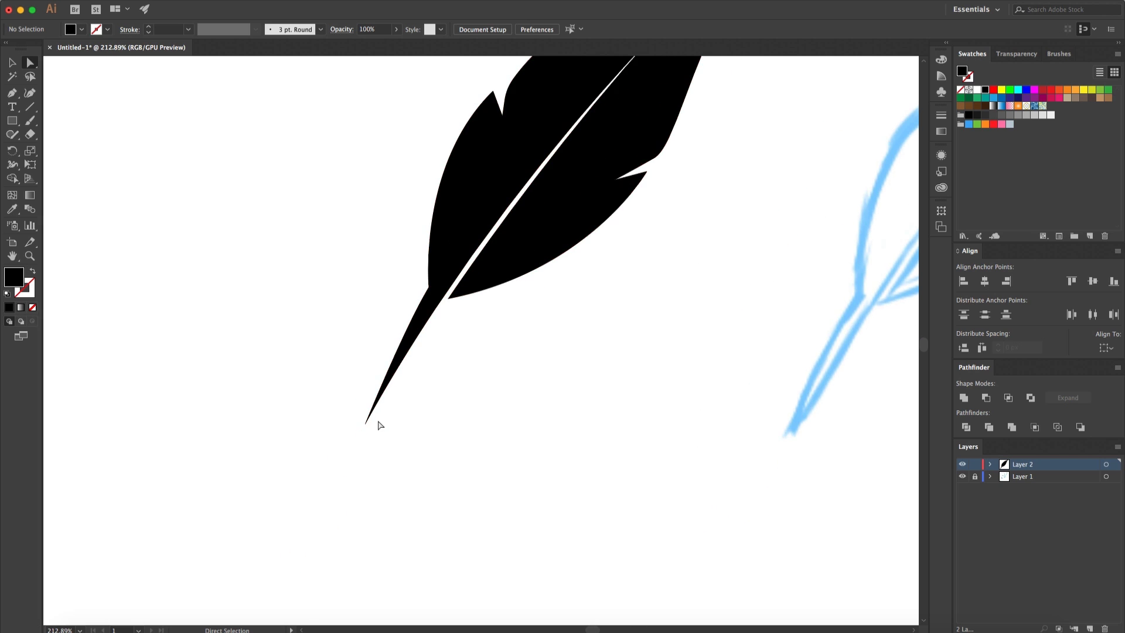
{"action": "scroll", "coordinate": [378, 424], "scroll_direction": "down", "scroll_amount": 10}
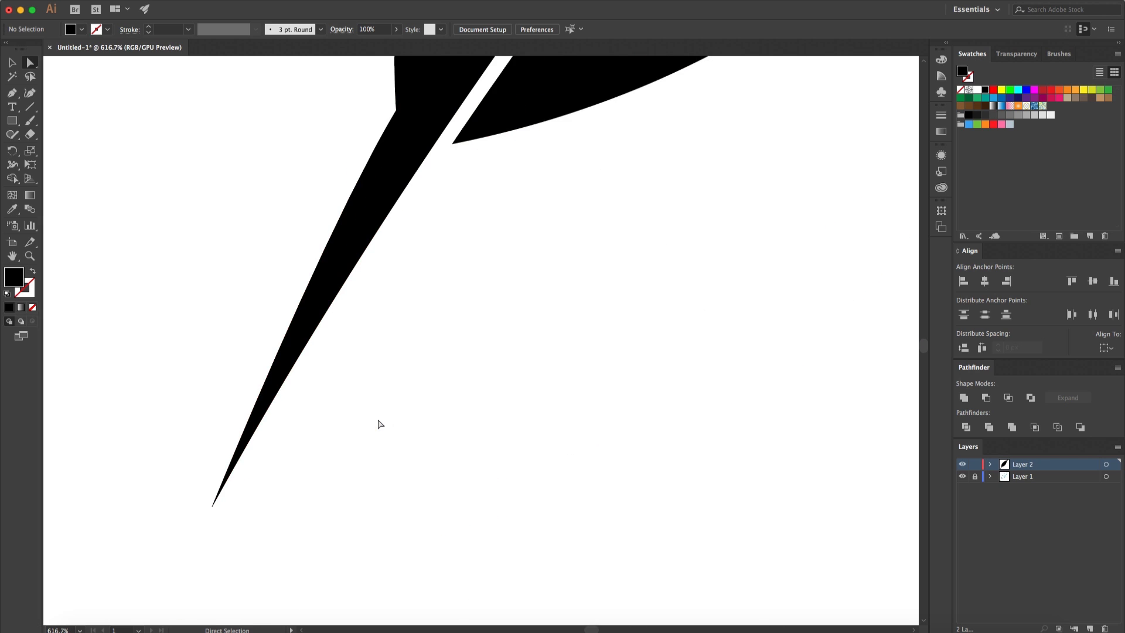
{"action": "left_click", "coordinate": [8, 94]}
{"action": "left_click", "coordinate": [61, 110]}
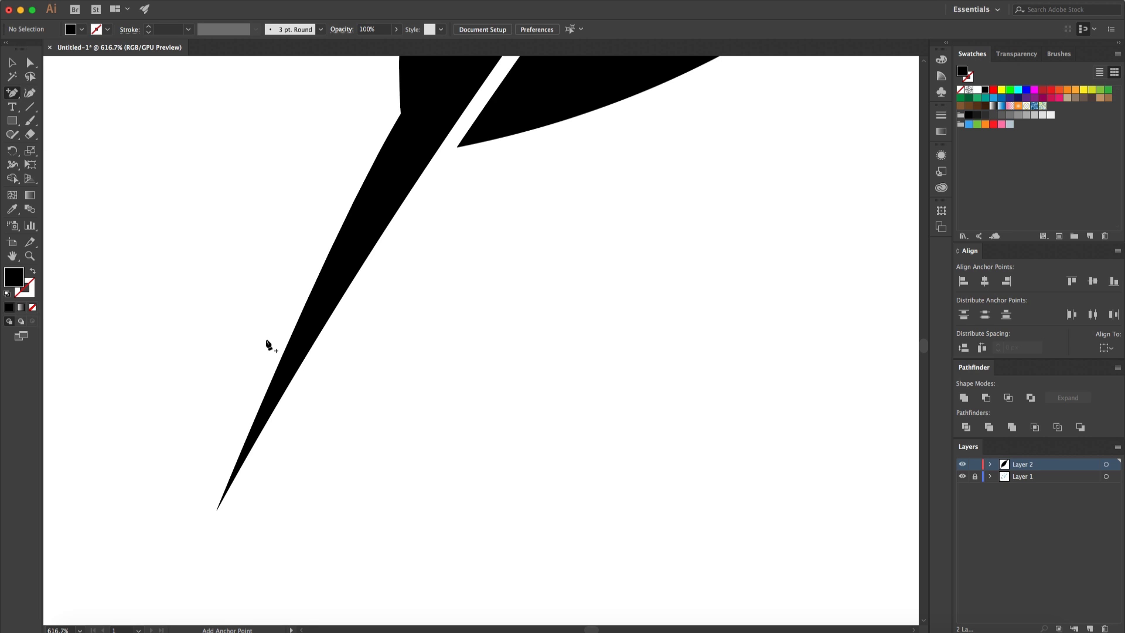
{"action": "left_click", "coordinate": [286, 389]}
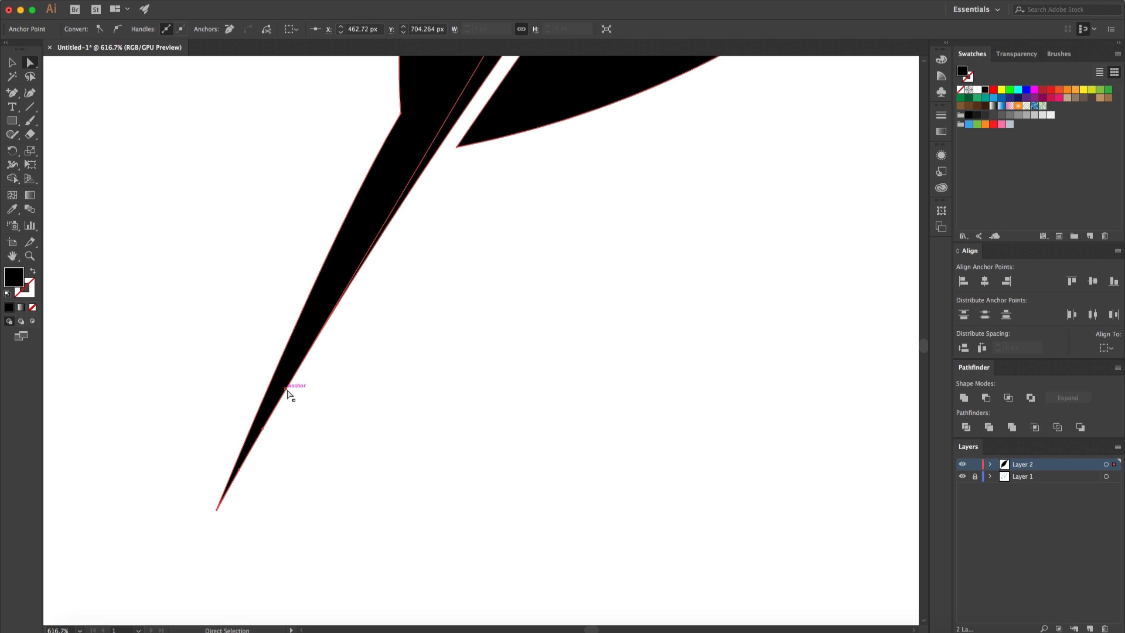
{"action": "left_click_drag", "start_coordinate": [287, 393], "coordinate": [272, 439]}
{"action": "left_click", "coordinate": [304, 444]}
{"action": "scroll", "coordinate": [317, 515], "scroll_direction": "down", "scroll_amount": 5}
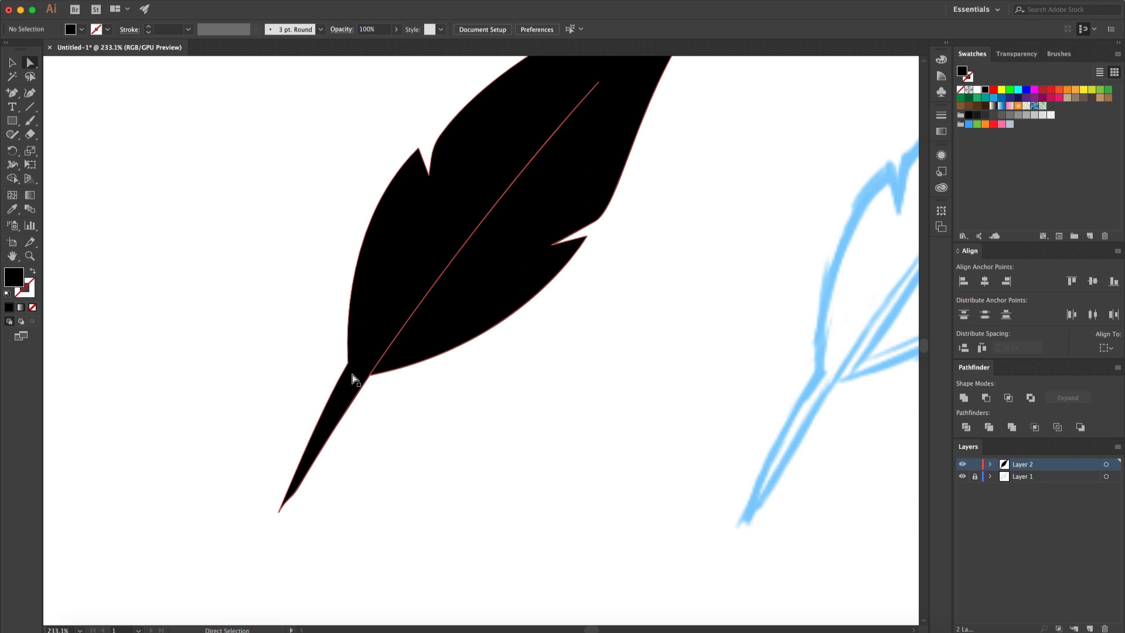
Step: Pull the new quill point's upper curve handle toward the left vane to curve the quill's right edge and reopen the vein gap
{"action": "left_click", "coordinate": [353, 378]}
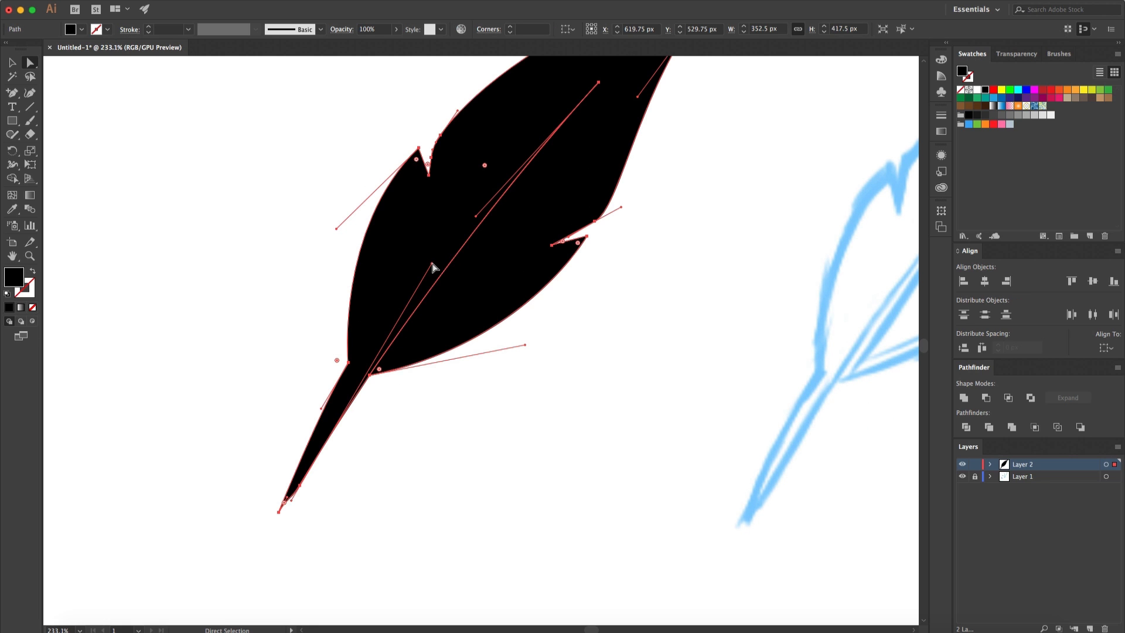
{"action": "left_click_drag", "start_coordinate": [432, 268], "coordinate": [392, 292]}
{"action": "left_click", "coordinate": [415, 407]}
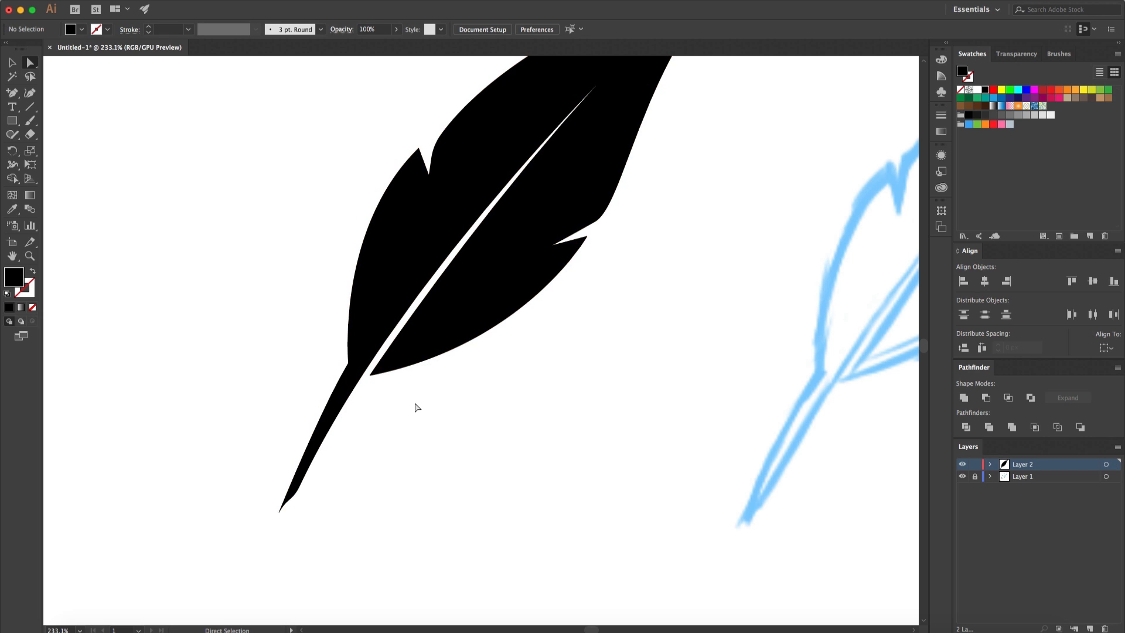
{"action": "scroll", "coordinate": [415, 409], "scroll_direction": "down", "scroll_amount": 2}
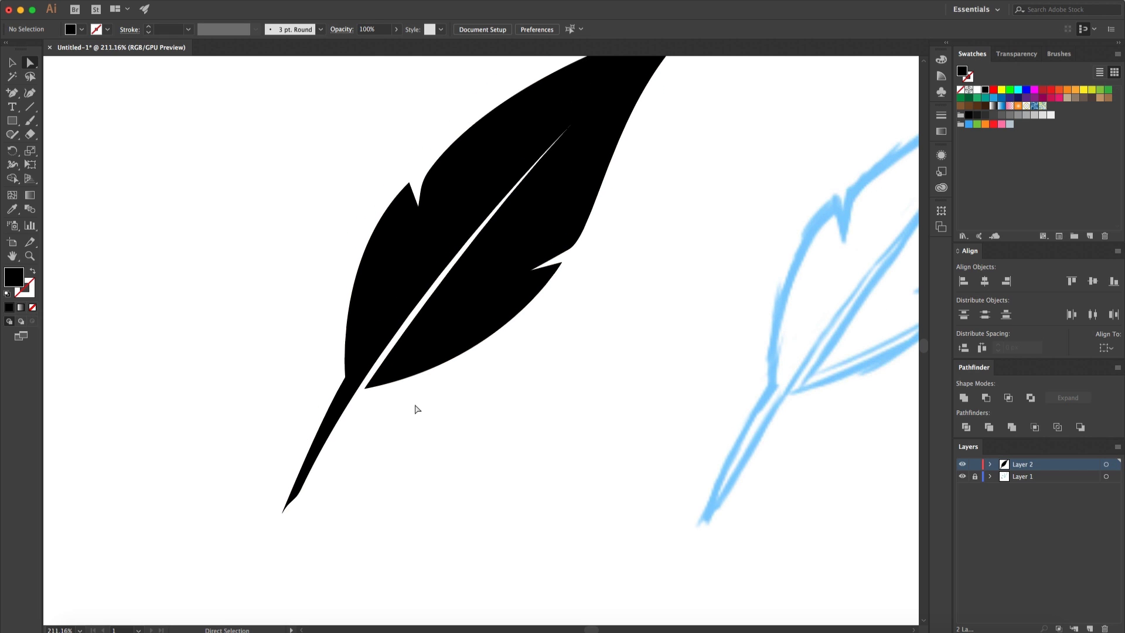
{"action": "left_click", "coordinate": [387, 322]}
{"action": "mouse_move", "coordinate": [398, 294]}
{"action": "left_mouse_down"}
{"action": "mouse_move", "coordinate": [404, 305]}
{"action": "mouse_move", "coordinate": [395, 289]}
{"action": "mouse_move", "coordinate": [375, 311]}
{"action": "left_mouse_up"}
{"action": "left_click", "coordinate": [381, 422]}
{"action": "key", "text": "super+0"}
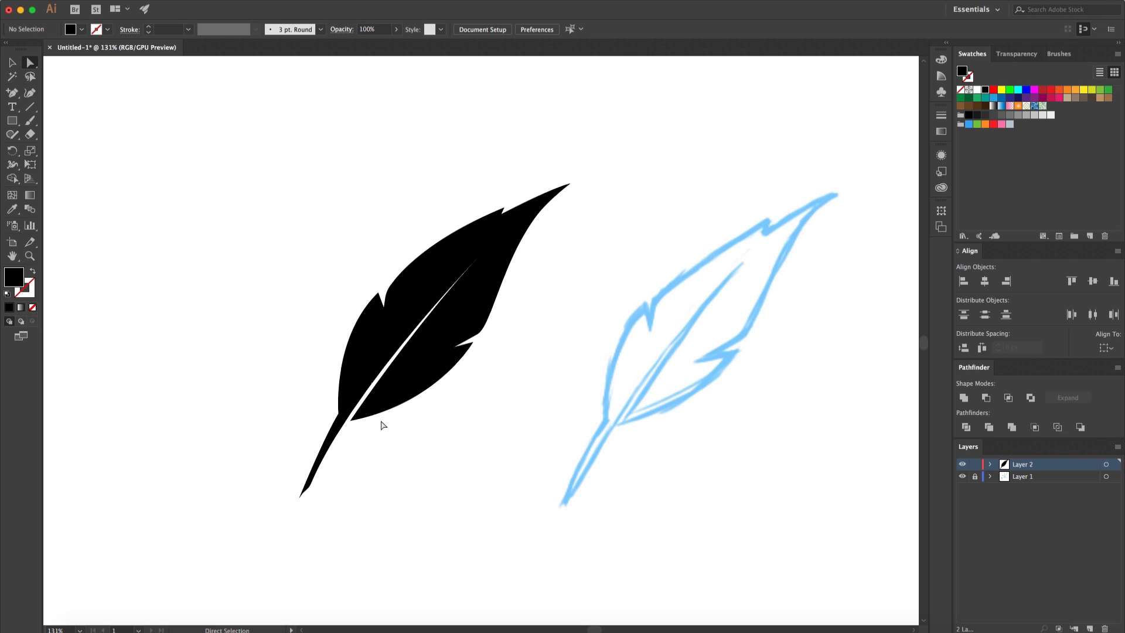
Step: Nudge the nib point on the quill's right edge slightly, and deselect the path
{"action": "scroll", "coordinate": [381, 425], "scroll_direction": "down", "scroll_amount": 2}
{"action": "scroll", "coordinate": [402, 373], "scroll_direction": "up", "scroll_amount": 4}
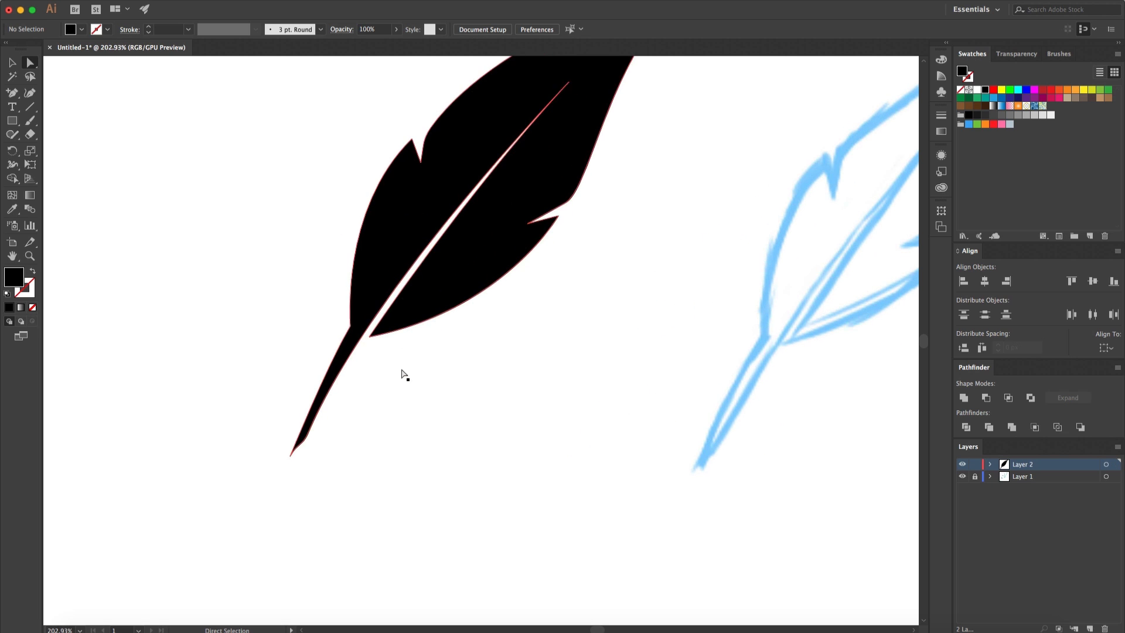
{"action": "scroll", "coordinate": [359, 463], "scroll_direction": "up", "scroll_amount": 4}
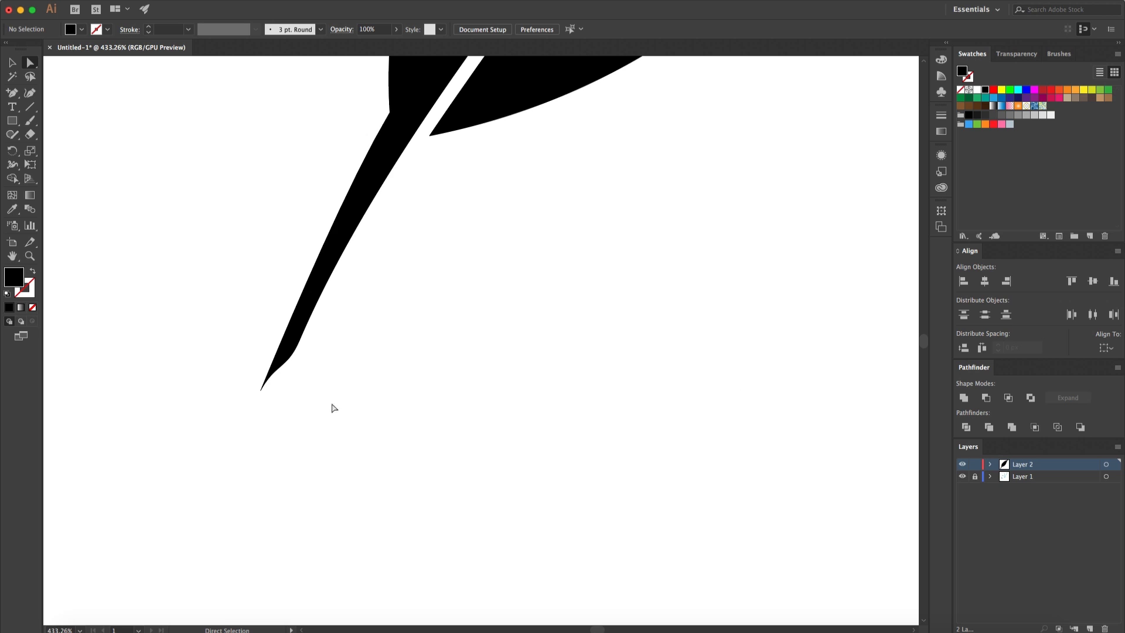
{"action": "left_click", "coordinate": [315, 307]}
{"action": "left_click", "coordinate": [303, 337]}
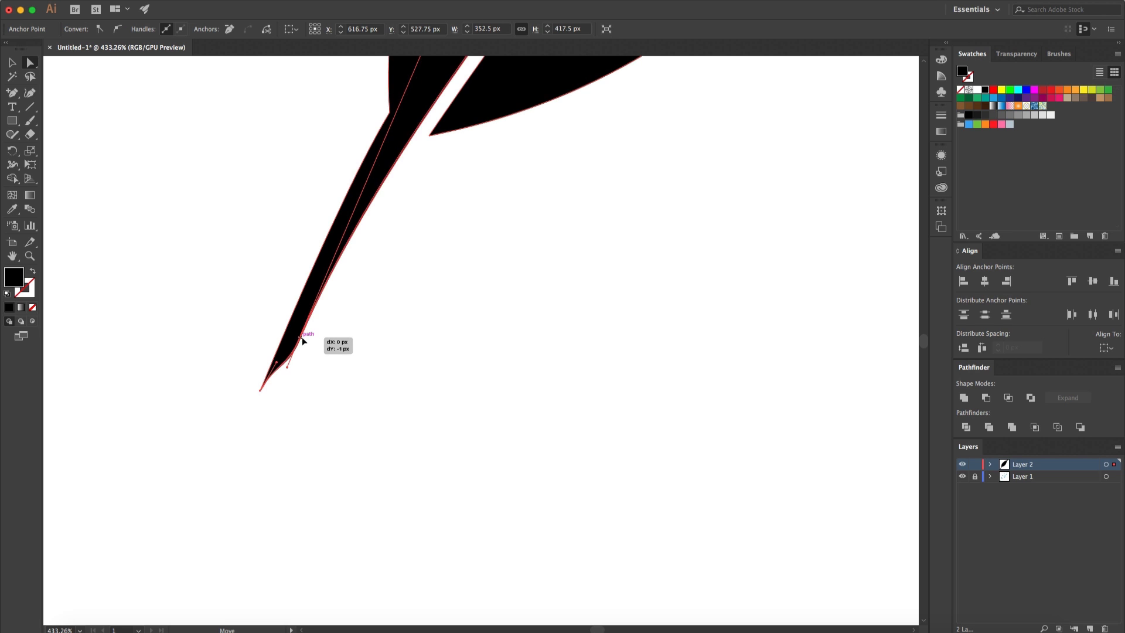
{"action": "left_click", "coordinate": [354, 326]}
{"action": "scroll", "coordinate": [354, 326], "scroll_direction": "down", "scroll_amount": 4}
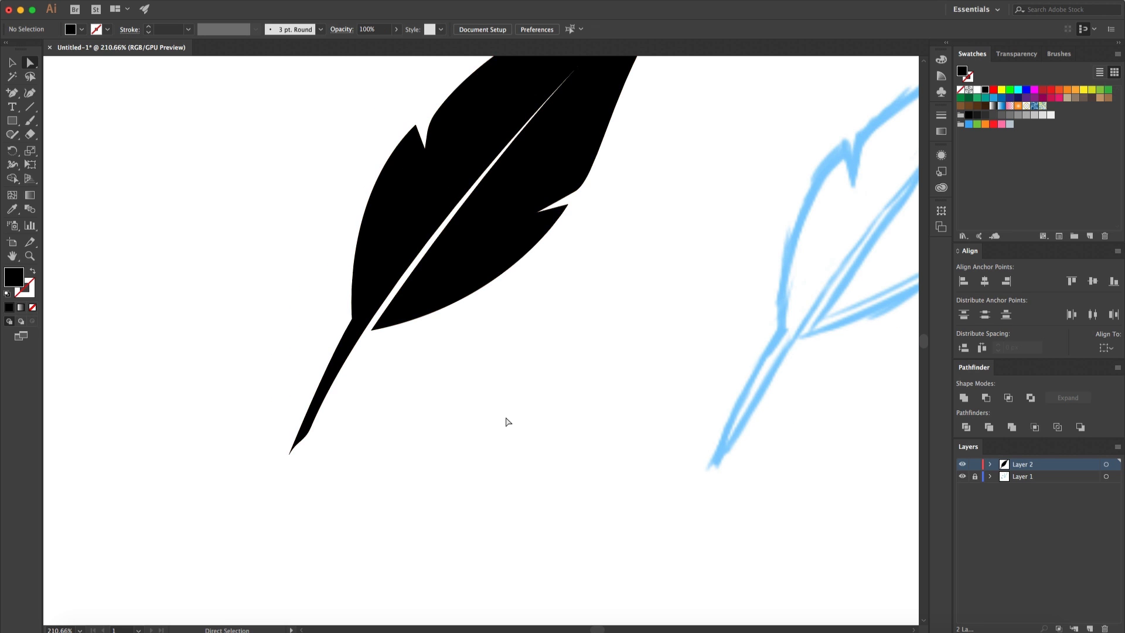
Step: Move the quill's tip point slightly outward to reshape the nib, and deselect the path
{"action": "scroll", "coordinate": [510, 422], "scroll_direction": "up", "scroll_amount": 3}
{"action": "scroll", "coordinate": [510, 422], "scroll_direction": "down", "scroll_amount": 5}
{"action": "scroll", "coordinate": [509, 422], "scroll_direction": "left", "scroll_amount": 5}
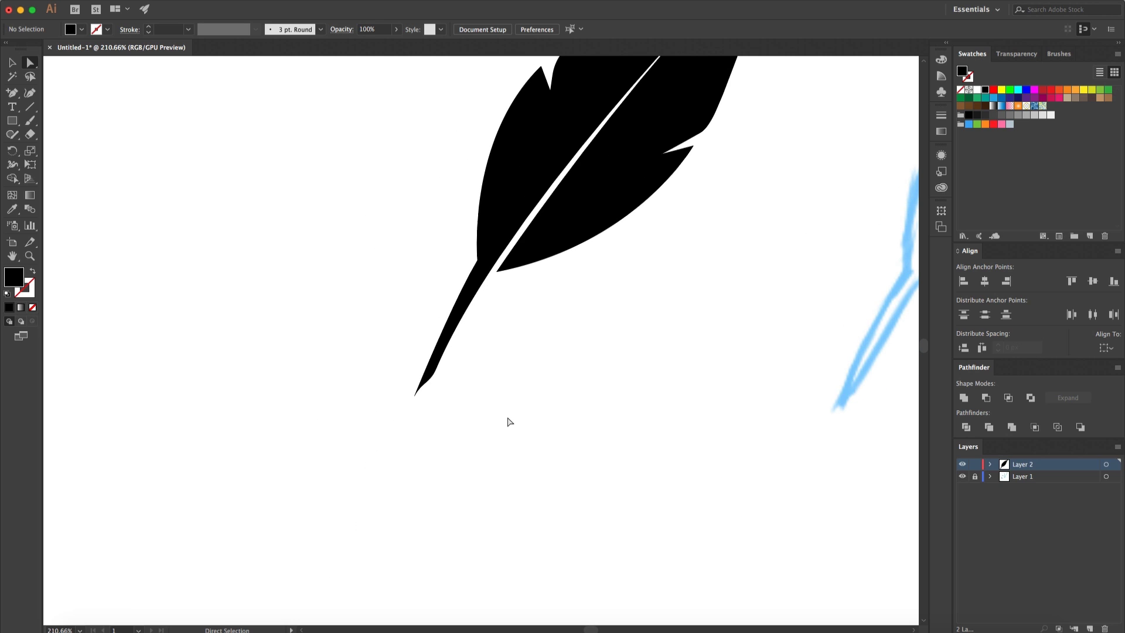
{"action": "scroll", "coordinate": [425, 415], "scroll_direction": "up", "scroll_amount": 3}
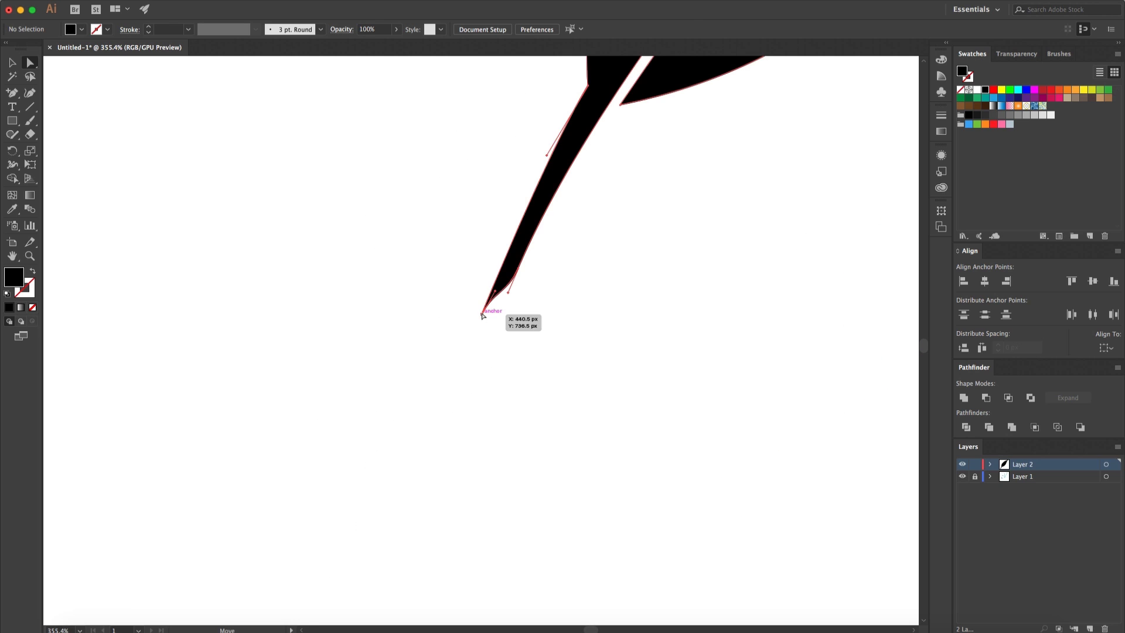
{"action": "left_click", "coordinate": [483, 313]}
{"action": "left_click_drag", "start_coordinate": [481, 315], "coordinate": [475, 315]}
{"action": "left_click", "coordinate": [534, 331]}
{"action": "scroll", "coordinate": [536, 332], "scroll_direction": "down", "scroll_amount": 4}
{"action": "scroll", "coordinate": [539, 336], "scroll_direction": "up", "scroll_amount": 4}
{"action": "scroll", "coordinate": [538, 336], "scroll_direction": "right", "scroll_amount": 4}
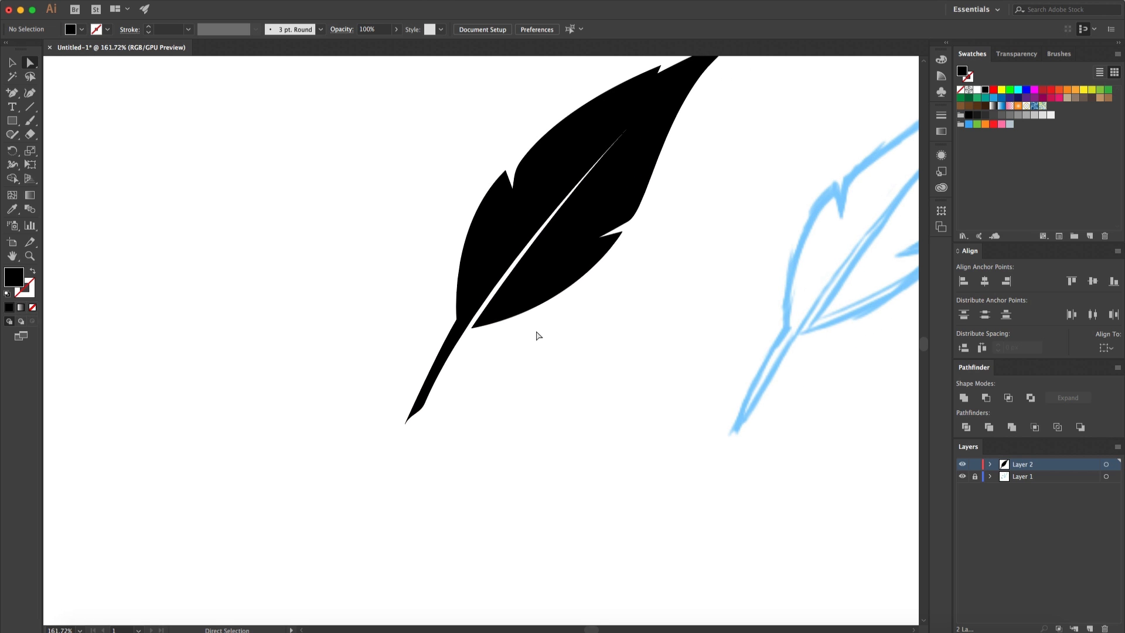
{"action": "scroll", "coordinate": [538, 336], "scroll_direction": "down", "scroll_amount": 1}
{"action": "scroll", "coordinate": [538, 336], "scroll_direction": "left", "scroll_amount": 1}
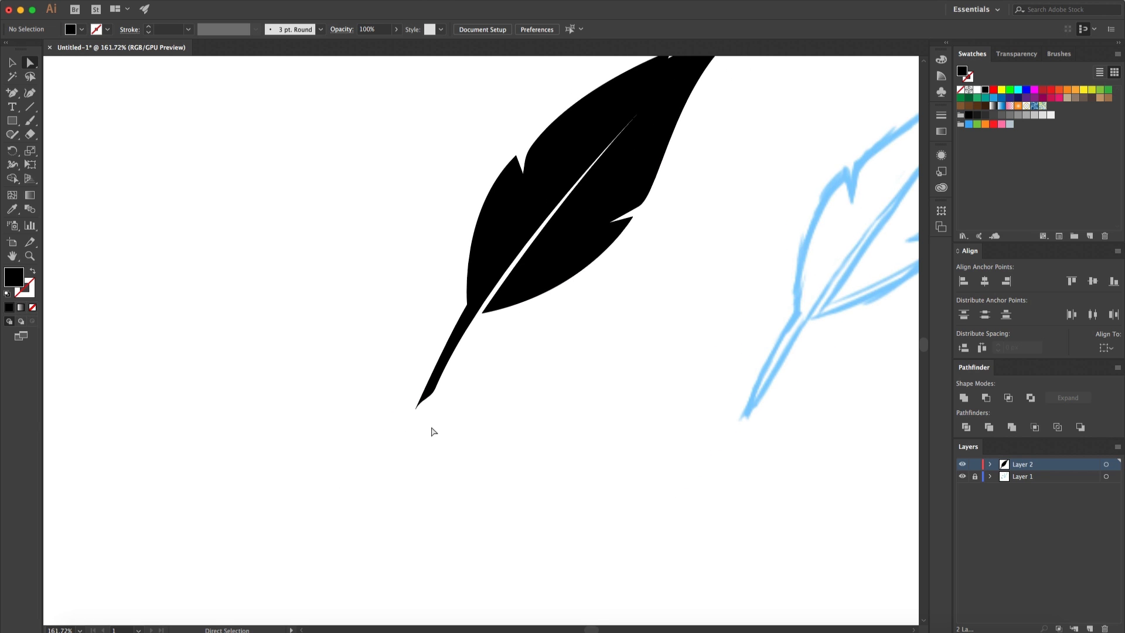
{"action": "scroll", "coordinate": [432, 422], "scroll_direction": "up", "scroll_amount": 5}
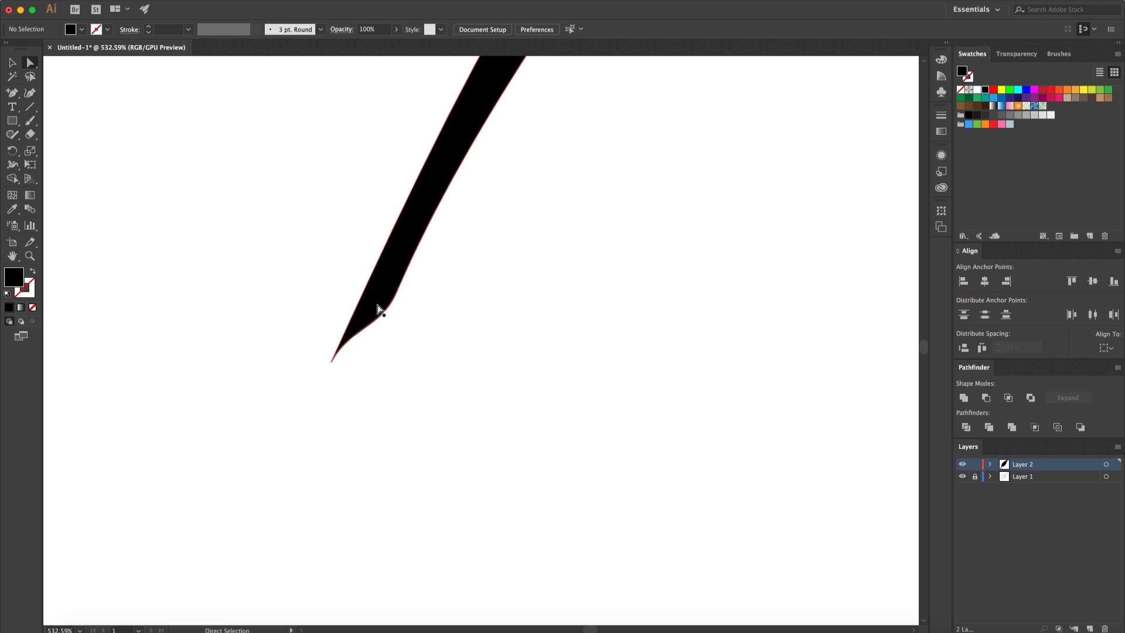
Step: Adjust the quill tip's curve handle slightly to reshape the nib's underside, and deselect the path
{"action": "left_click", "coordinate": [378, 321]}
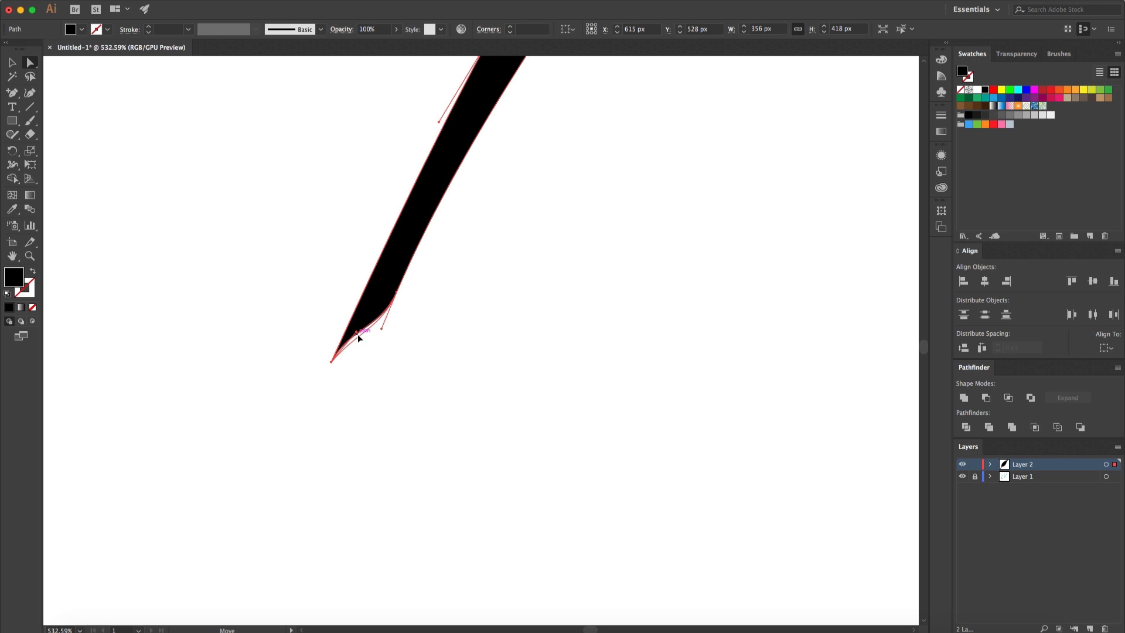
{"action": "left_click", "coordinate": [399, 371]}
{"action": "scroll", "coordinate": [399, 371], "scroll_direction": "down", "scroll_amount": 3}
{"action": "scroll", "coordinate": [402, 371], "scroll_direction": "down", "scroll_amount": 4}
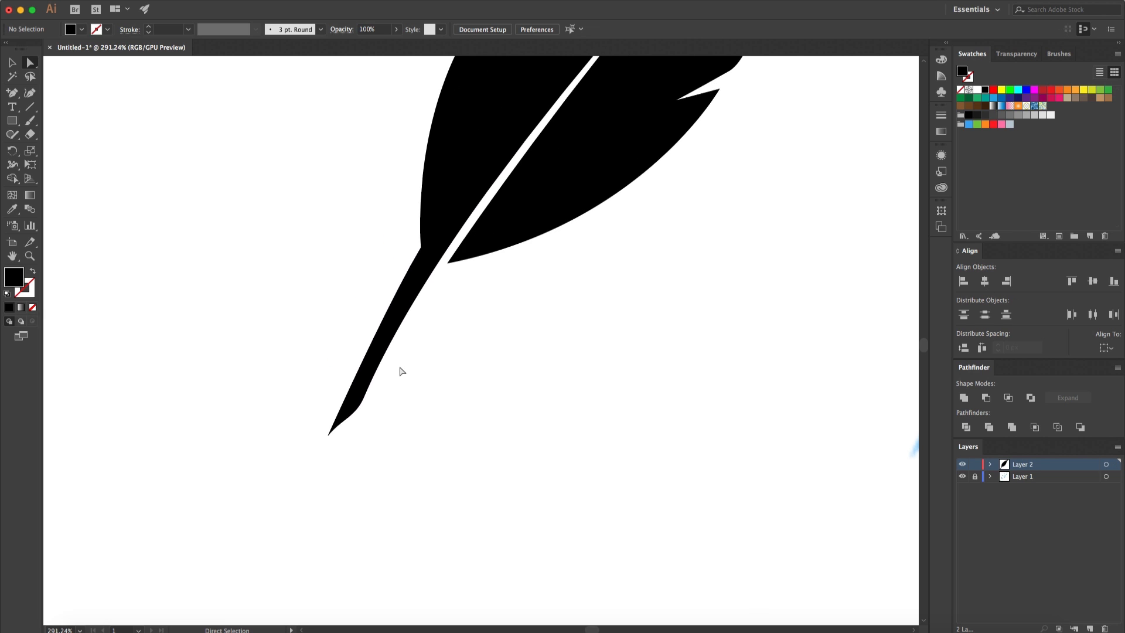
Step: Blunt the sharp point at the end of the quill tip slightly, and deselect the path
{"action": "scroll", "coordinate": [401, 371], "scroll_direction": "up", "scroll_amount": 6}
{"action": "scroll", "coordinate": [400, 368], "scroll_direction": "down", "scroll_amount": 2}
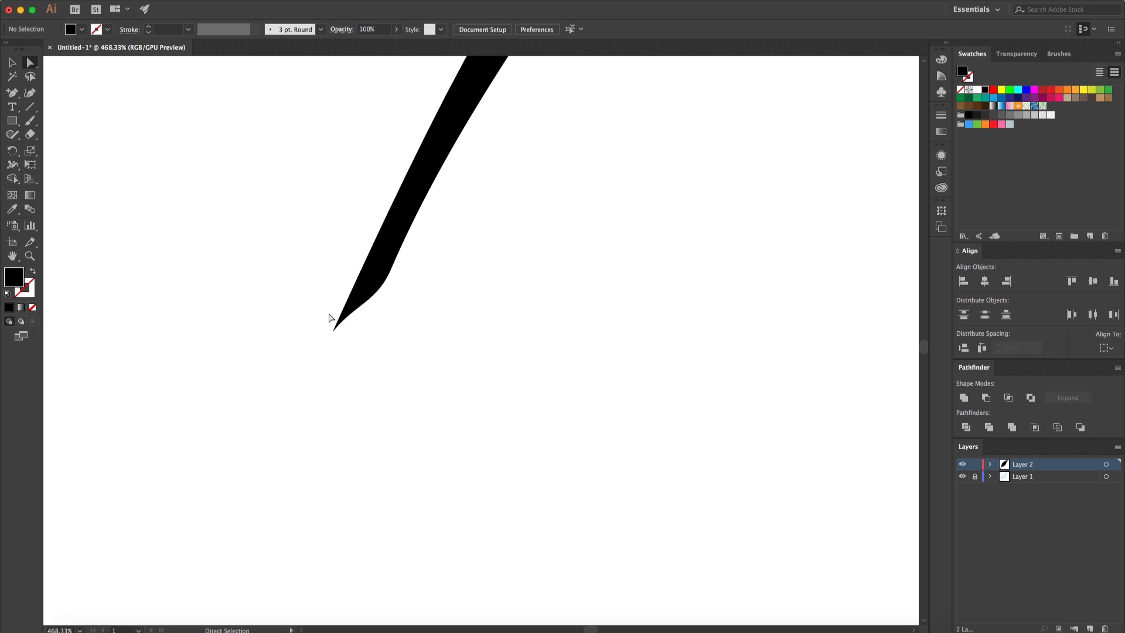
{"action": "left_click", "coordinate": [333, 327]}
{"action": "scroll", "coordinate": [333, 327], "scroll_direction": "up", "scroll_amount": 5}
{"action": "scroll", "coordinate": [334, 329], "scroll_direction": "left", "scroll_amount": 5}
{"action": "left_click_drag", "start_coordinate": [296, 307], "coordinate": [297, 304]}
{"action": "left_click", "coordinate": [321, 316]}
{"action": "scroll", "coordinate": [321, 316], "scroll_direction": "down", "scroll_amount": 7}
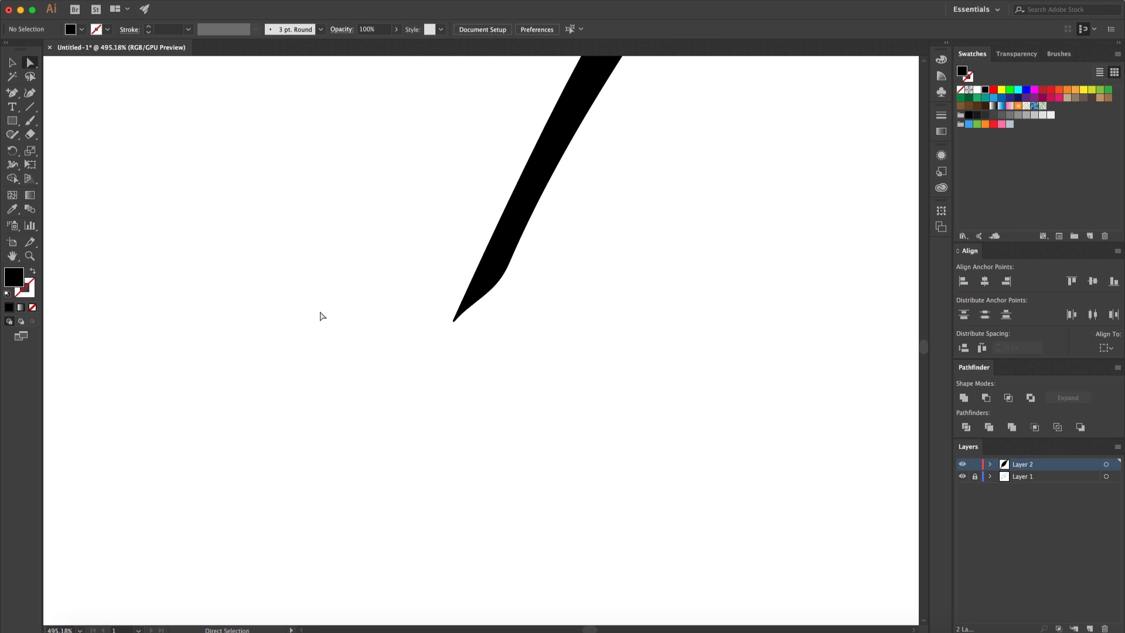
Step: Inspect the whole black feather beside the blue sketch, examining its outline, notches and vein gap
{"action": "scroll", "coordinate": [322, 317], "scroll_direction": "right", "scroll_amount": 5}
{"action": "scroll", "coordinate": [322, 316], "scroll_direction": "up", "scroll_amount": 4}
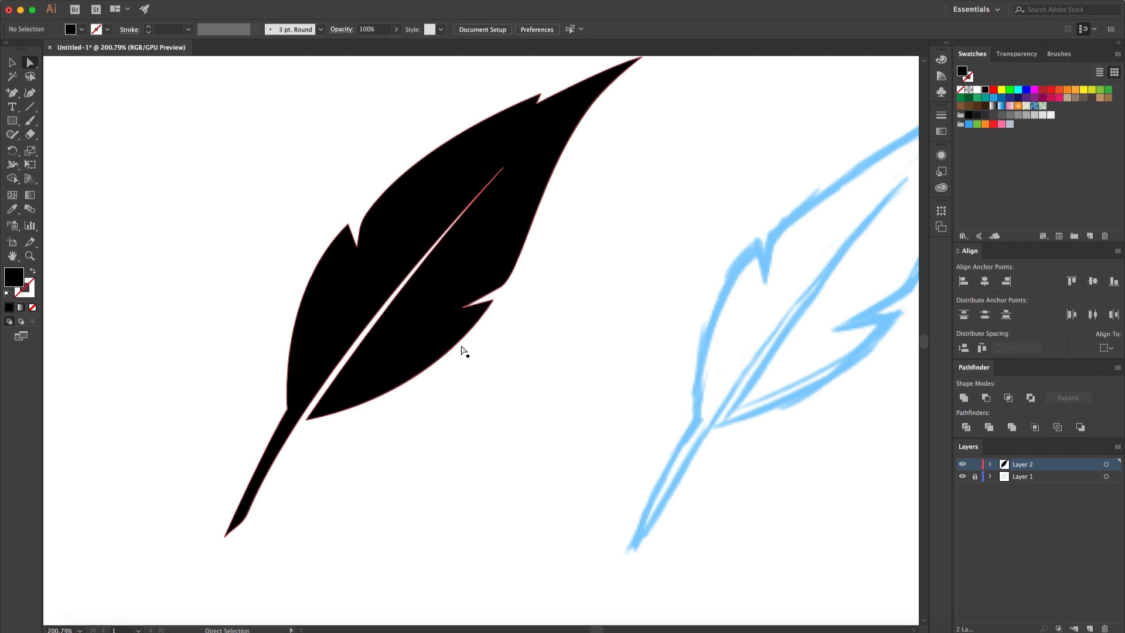
{"action": "scroll", "coordinate": [524, 368], "scroll_direction": "up", "scroll_amount": 2}
{"action": "scroll", "coordinate": [524, 368], "scroll_direction": "right", "scroll_amount": 1}
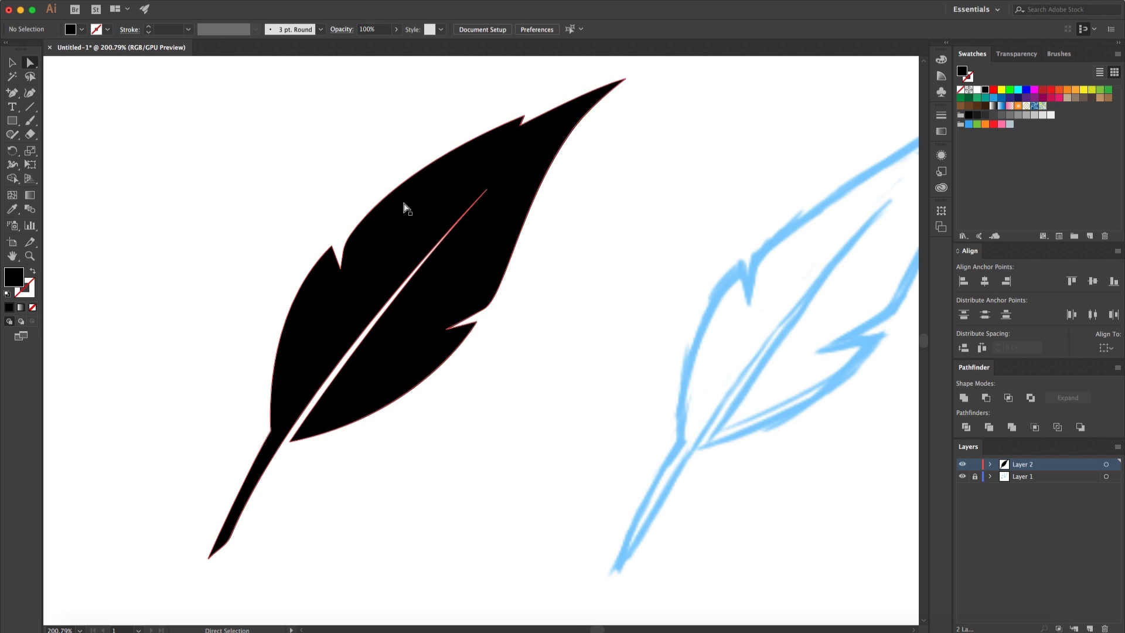
{"action": "scroll", "coordinate": [613, 292], "scroll_direction": "down", "scroll_amount": 6}
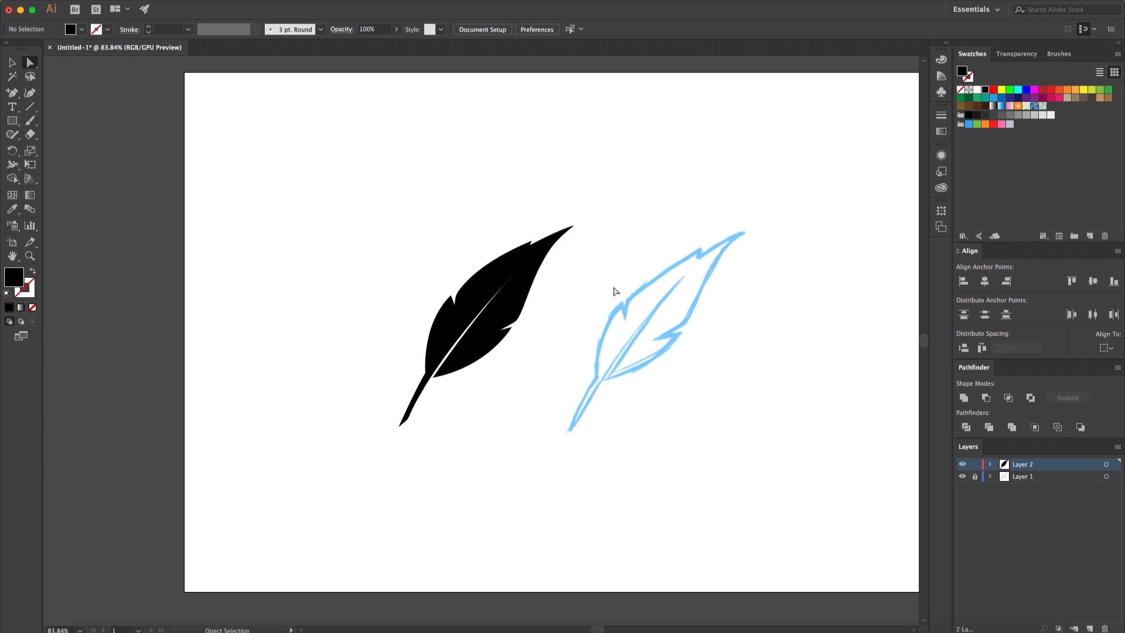
{"action": "scroll", "coordinate": [613, 291], "scroll_direction": "up", "scroll_amount": 5}
{"action": "scroll", "coordinate": [329, 246], "scroll_direction": "up", "scroll_amount": 3}
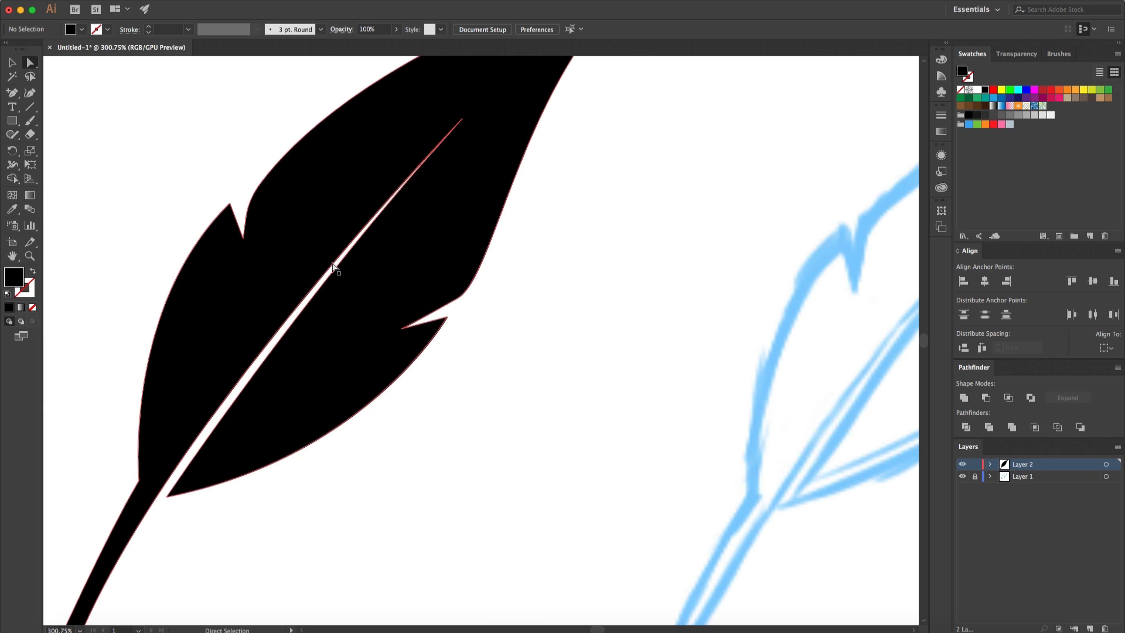
Step: Nudge the rounded anchor beside the feather's upper-left notch to refine the vane edge's curve, and deselect the path
{"action": "scroll", "coordinate": [315, 220], "scroll_direction": "up", "scroll_amount": 3}
{"action": "scroll", "coordinate": [314, 221], "scroll_direction": "left", "scroll_amount": 3}
{"action": "key", "text": "super+a"}
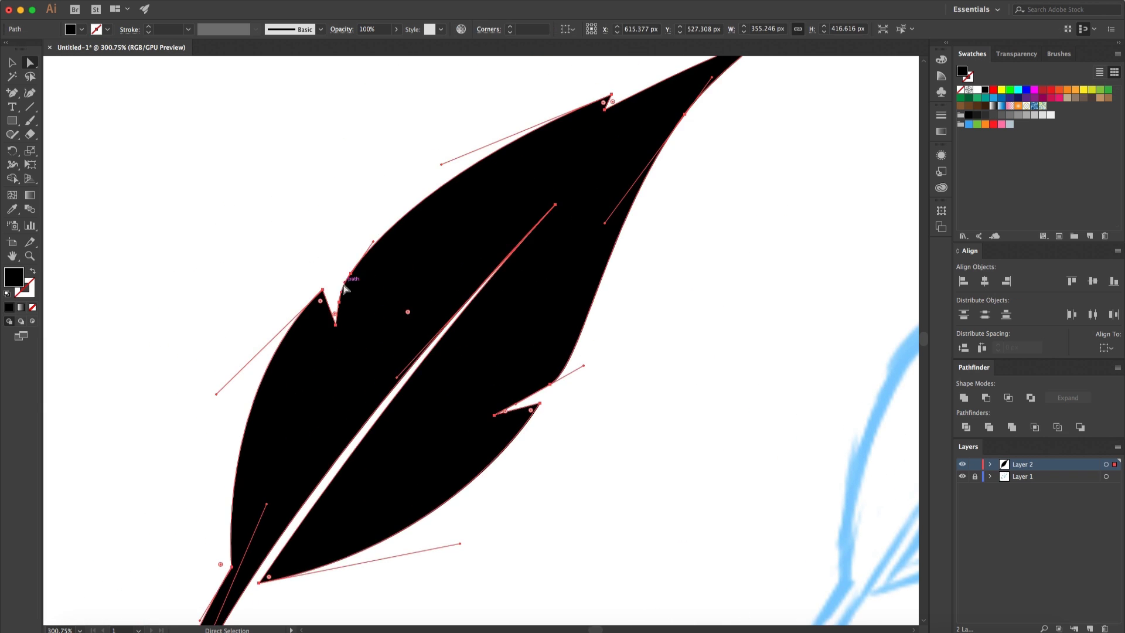
{"action": "left_click_drag", "start_coordinate": [354, 274], "coordinate": [346, 269]}
{"action": "key", "text": "super+shift+a"}
{"action": "left_click", "coordinate": [345, 267]}
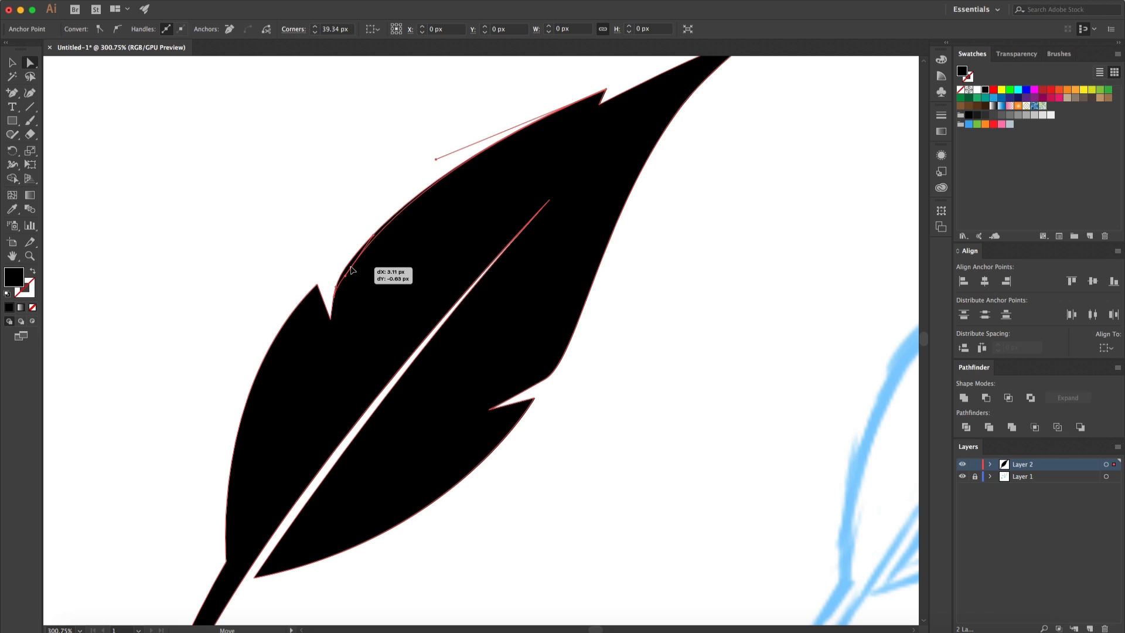
{"action": "left_click", "coordinate": [346, 246]}
{"action": "scroll", "coordinate": [540, 326], "scroll_direction": "down", "scroll_amount": 3}
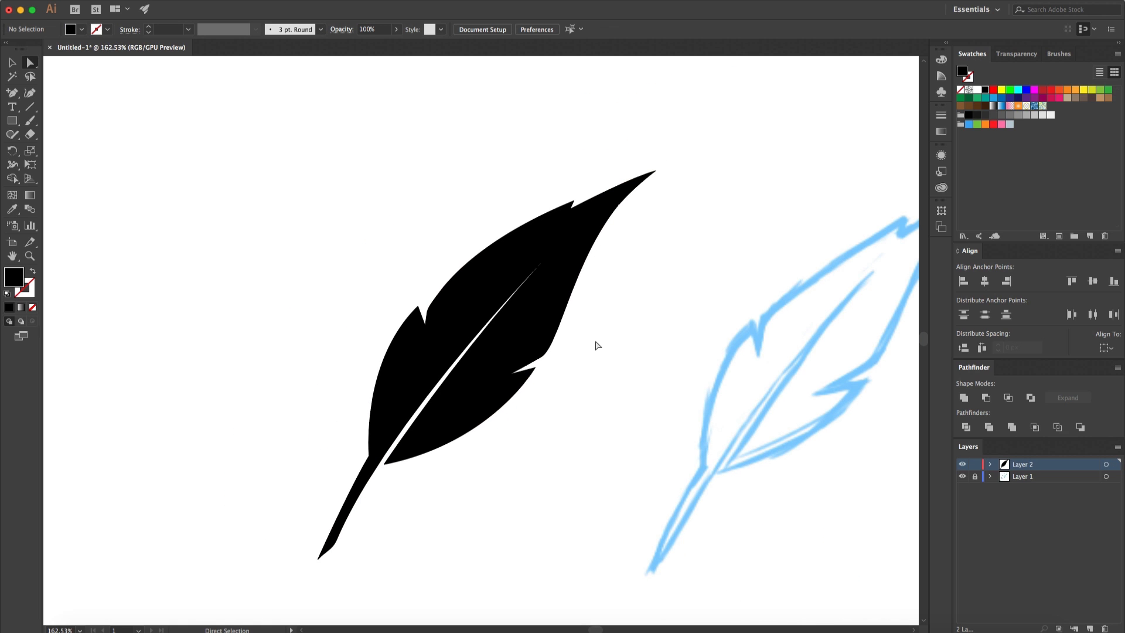
Step: Remove the rounding from the corner above the upper-left notch, reducing its corner radius to 0 px
{"action": "left_click", "coordinate": [510, 319]}
{"action": "scroll", "coordinate": [465, 267], "scroll_direction": "up", "scroll_amount": 4}
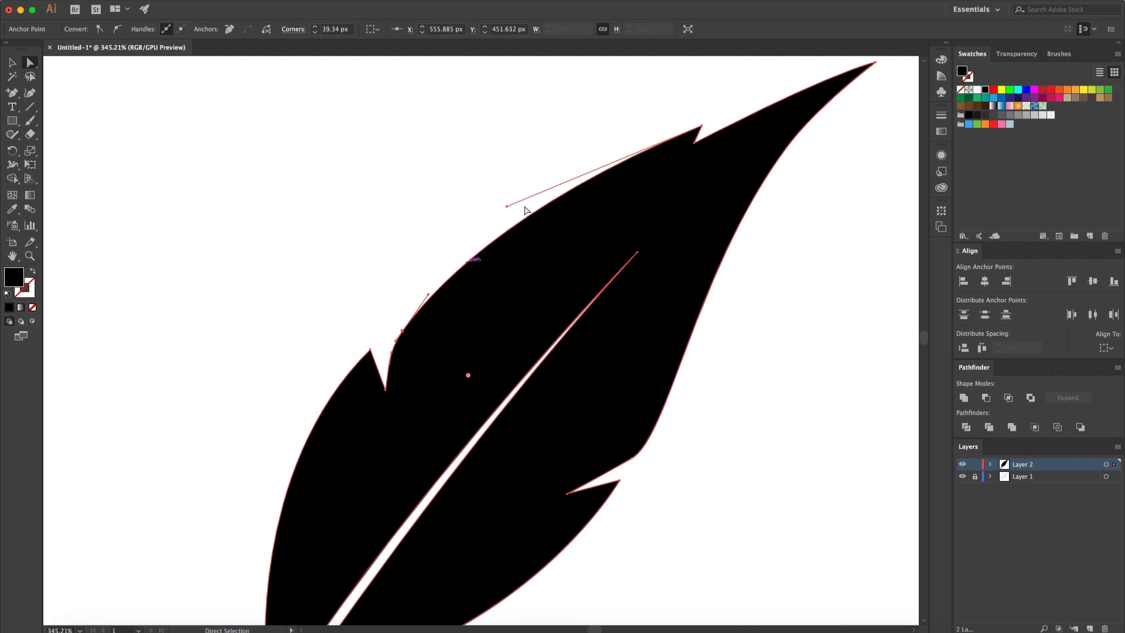
{"action": "left_click_drag", "start_coordinate": [468, 376], "coordinate": [304, 315]}
{"action": "left_click", "coordinate": [340, 311]}
{"action": "left_click", "coordinate": [392, 349]}
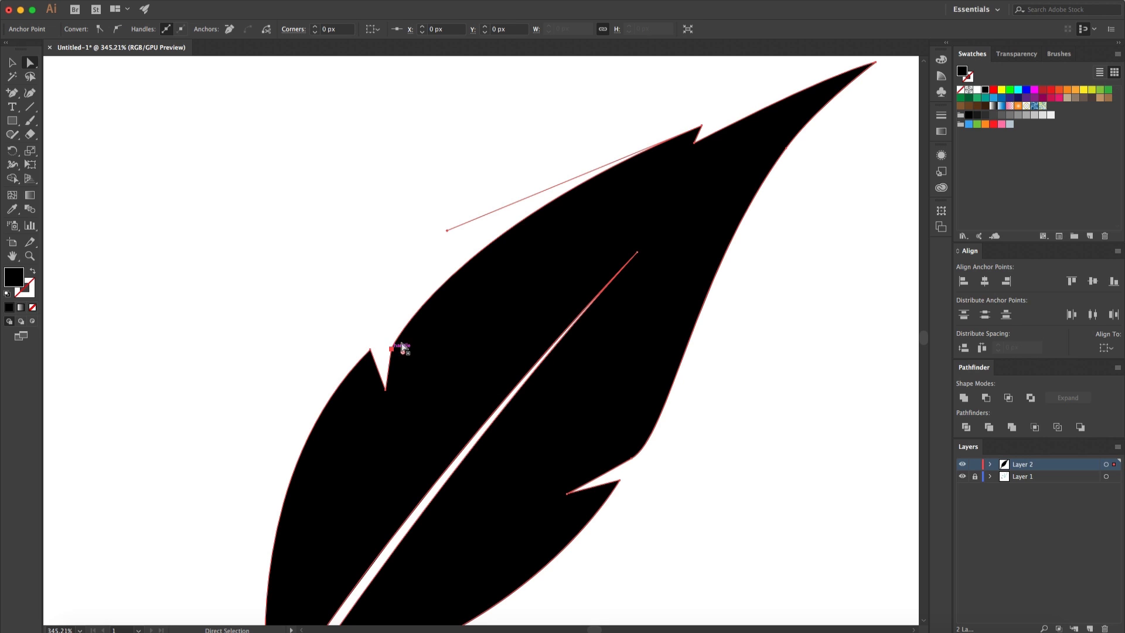
Step: Shift the sharpened corner above the upper-left notch slightly toward the notch, and deselect the path
{"action": "left_click_drag", "start_coordinate": [390, 347], "coordinate": [384, 354]}
{"action": "key", "text": "super+z"}
{"action": "left_click", "coordinate": [382, 332]}
{"action": "key", "text": "super+0"}
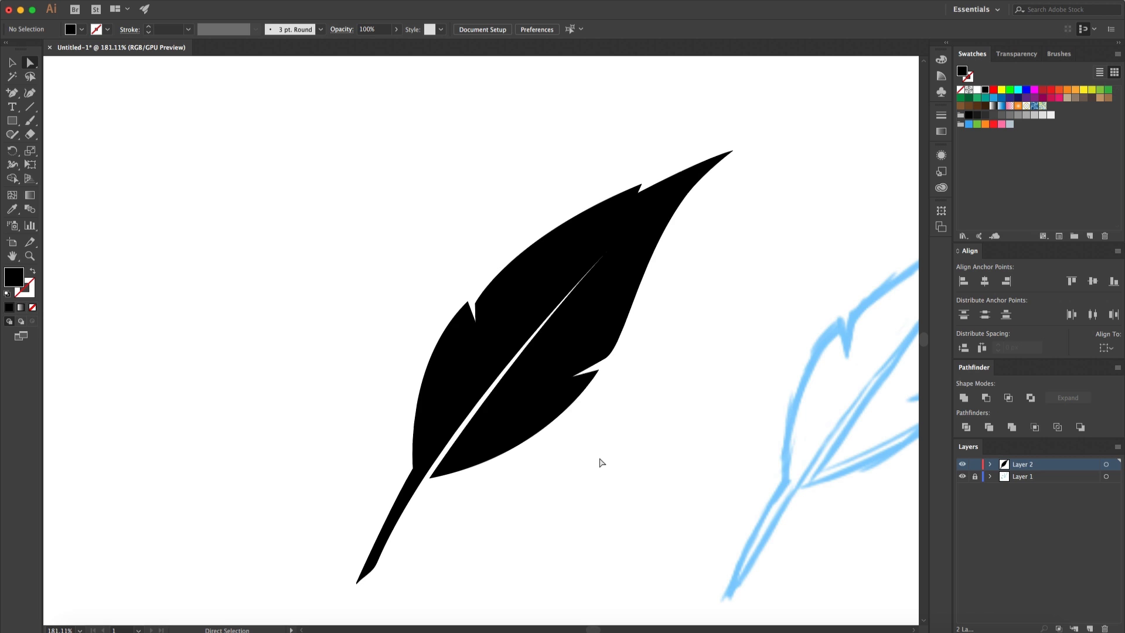
Step: Adjust the curve handles of the central vein and the quill's right edge slightly to refine the vein gap, and deselect
{"action": "scroll", "coordinate": [600, 459], "scroll_direction": "down", "scroll_amount": 1}
{"action": "scroll", "coordinate": [601, 459], "scroll_direction": "right", "scroll_amount": 2}
{"action": "scroll", "coordinate": [447, 449], "scroll_direction": "right", "scroll_amount": 2}
{"action": "scroll", "coordinate": [447, 449], "scroll_direction": "down", "scroll_amount": 1}
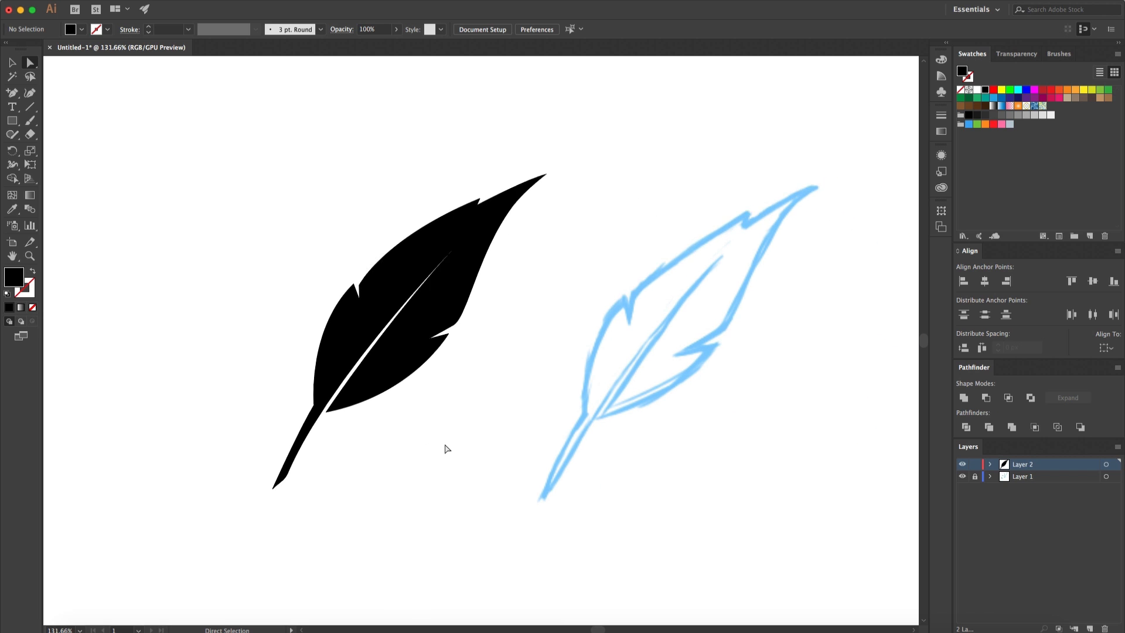
{"action": "scroll", "coordinate": [376, 340], "scroll_direction": "up", "scroll_amount": 3}
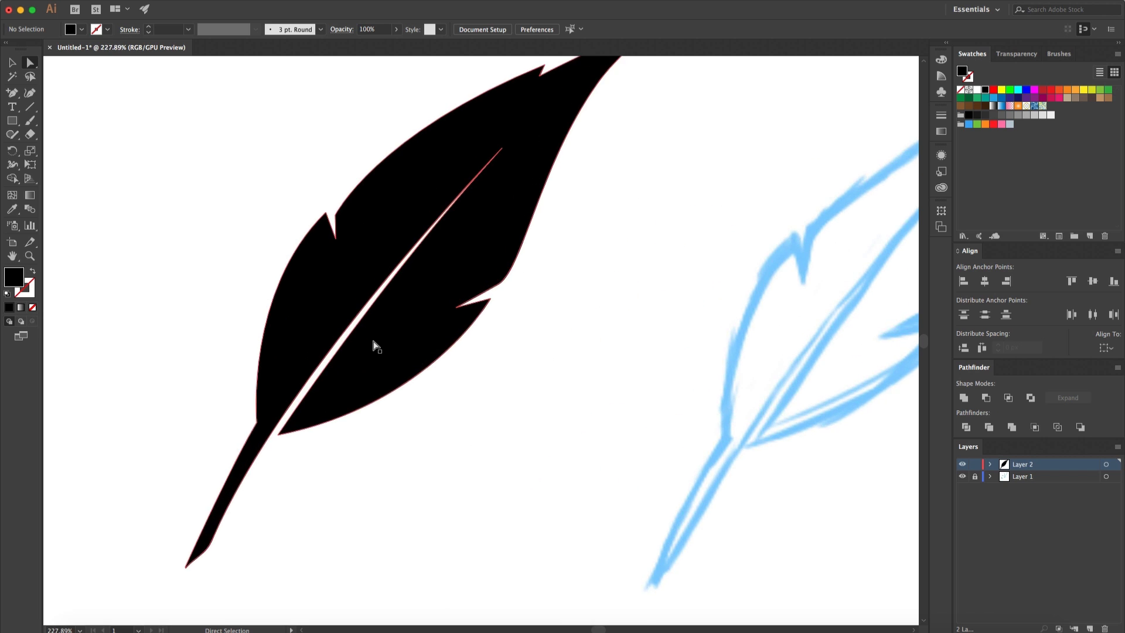
{"action": "left_click", "coordinate": [403, 306]}
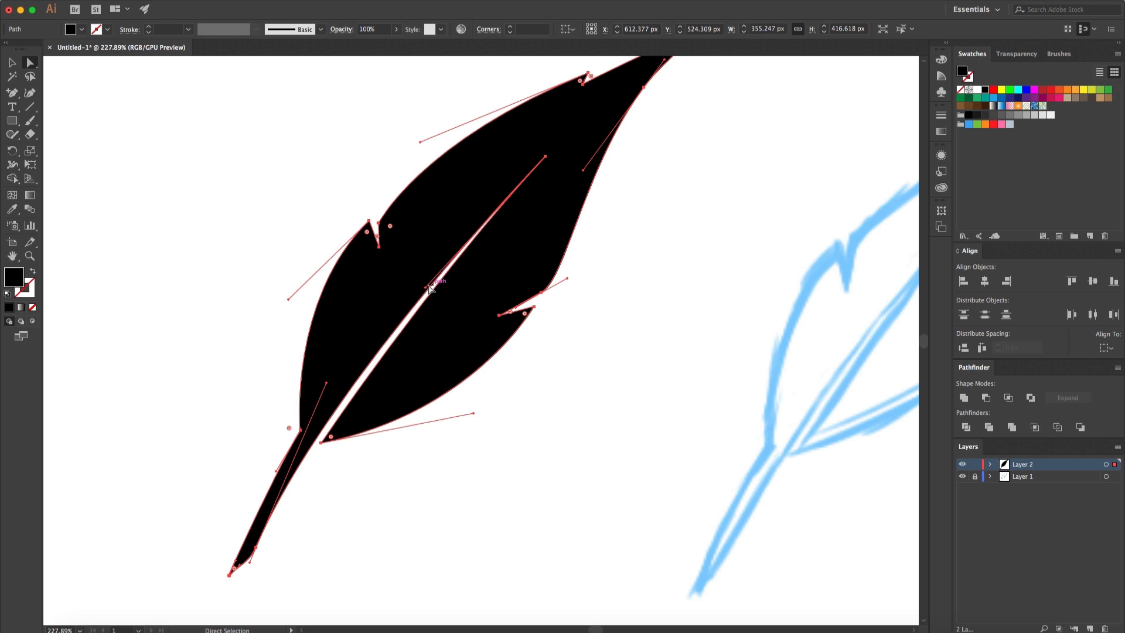
{"action": "left_click_drag", "start_coordinate": [427, 290], "coordinate": [420, 288]}
{"action": "left_click_drag", "start_coordinate": [326, 384], "coordinate": [326, 373]}
{"action": "left_click", "coordinate": [385, 488]}
{"action": "scroll", "coordinate": [385, 488], "scroll_direction": "down", "scroll_amount": 3}
Step: Move the whole black feather to the empty area right of the blue sketch
{"action": "key", "text": "super+a"}
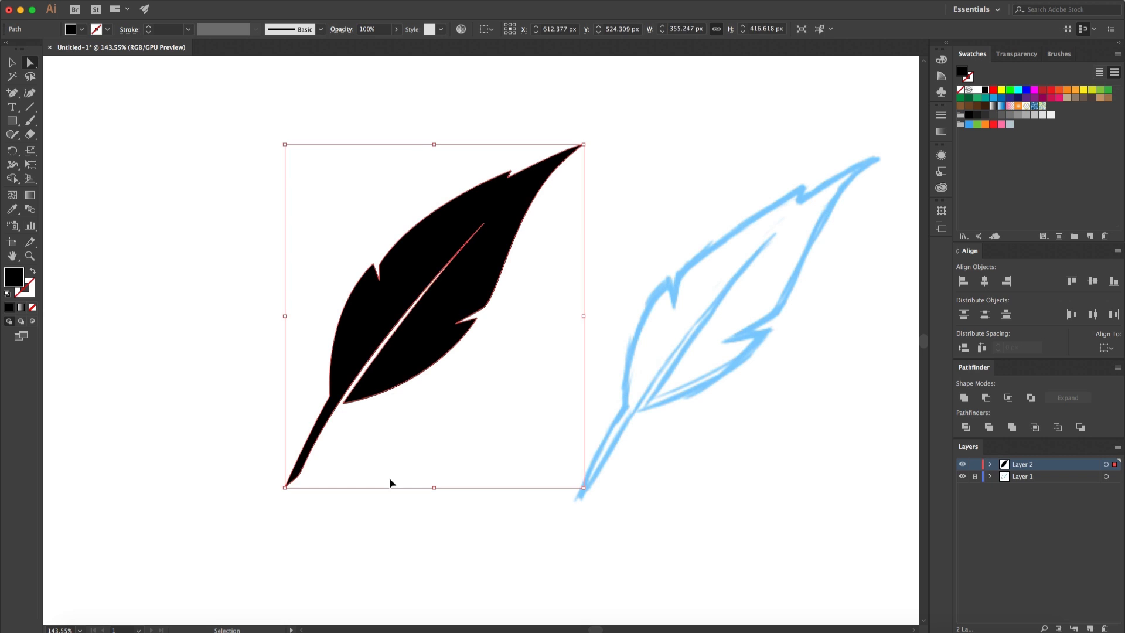
{"action": "left_click", "coordinate": [425, 432]}
{"action": "scroll", "coordinate": [424, 432], "scroll_direction": "down", "scroll_amount": 2}
{"action": "scroll", "coordinate": [426, 429], "scroll_direction": "up", "scroll_amount": 1}
{"action": "scroll", "coordinate": [426, 430], "scroll_direction": "up", "scroll_amount": 1}
{"action": "scroll", "coordinate": [428, 430], "scroll_direction": "down", "scroll_amount": 3}
{"action": "key", "text": "v"}
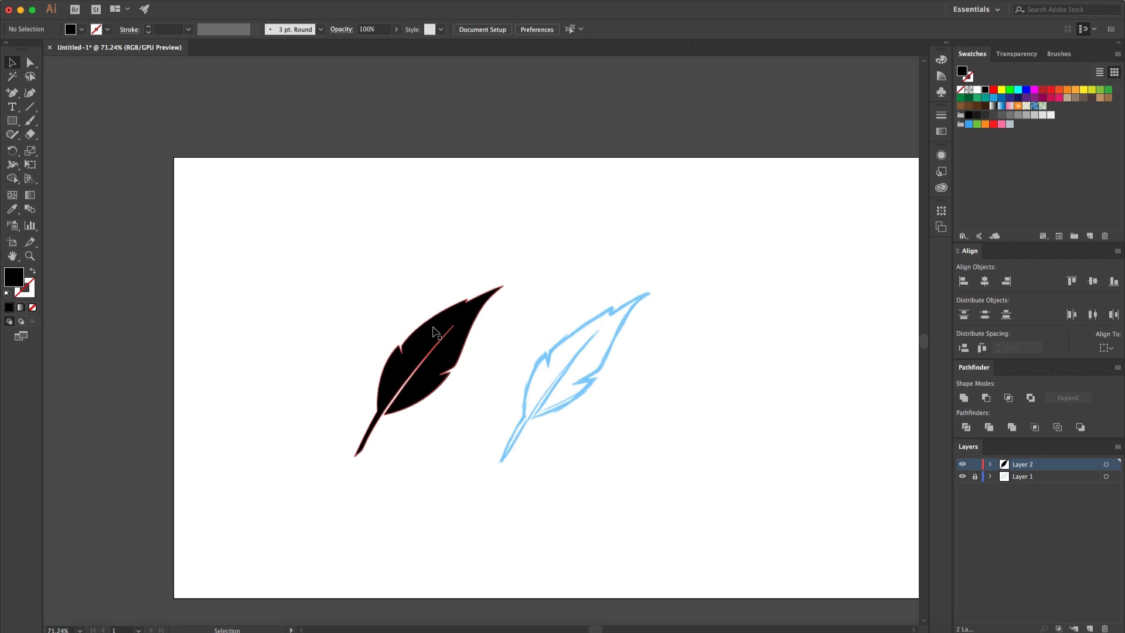
{"action": "mouse_move", "coordinate": [436, 333]}
{"action": "left_mouse_down"}
{"action": "mouse_move", "coordinate": [710, 193]}
{"action": "mouse_move", "coordinate": [731, 310]}
{"action": "left_mouse_up"}
{"action": "scroll", "coordinate": [727, 309], "scroll_direction": "right", "scroll_amount": 4}
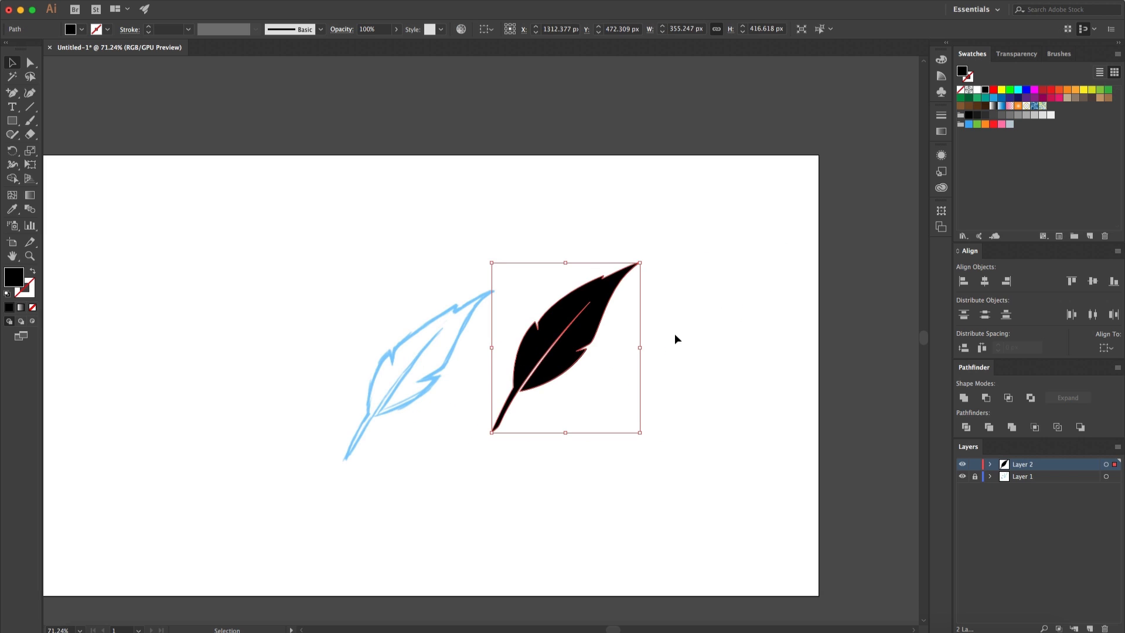
Step: Duplicate the feather to the left of the blue sketch and rotate the copy until its quill points upward
{"action": "left_click_drag", "start_coordinate": [574, 356], "coordinate": [317, 293]}
{"action": "left_click_drag", "start_coordinate": [388, 203], "coordinate": [477, 280]}
{"action": "left_click", "coordinate": [477, 280]}
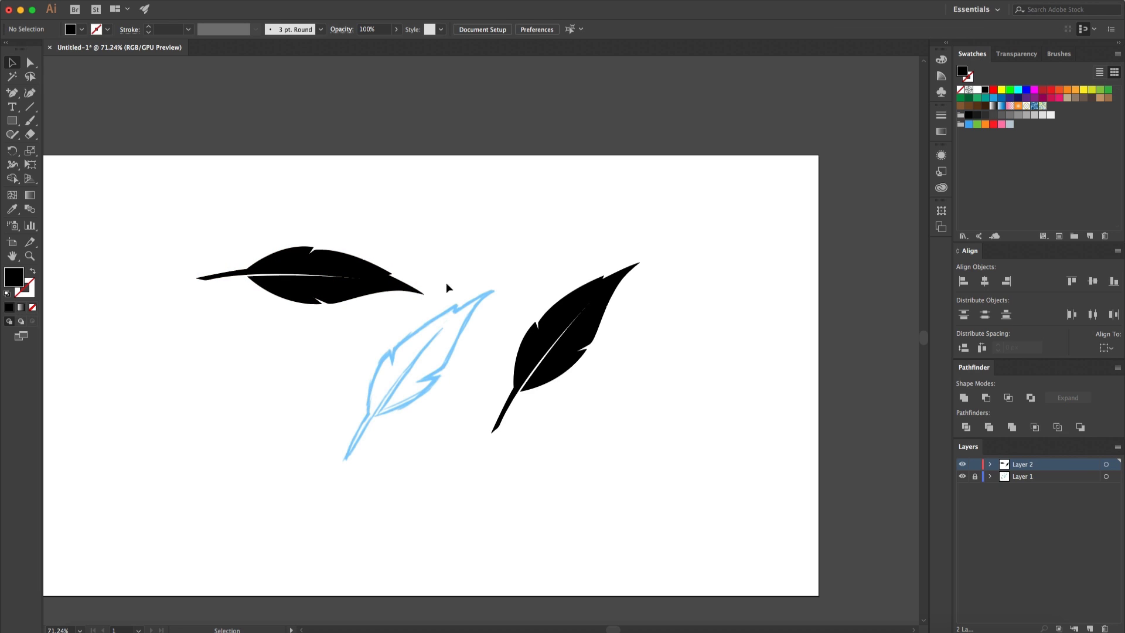
{"action": "left_click", "coordinate": [374, 289]}
{"action": "left_click_drag", "start_coordinate": [430, 295], "coordinate": [304, 412]}
{"action": "left_click", "coordinate": [486, 202]}
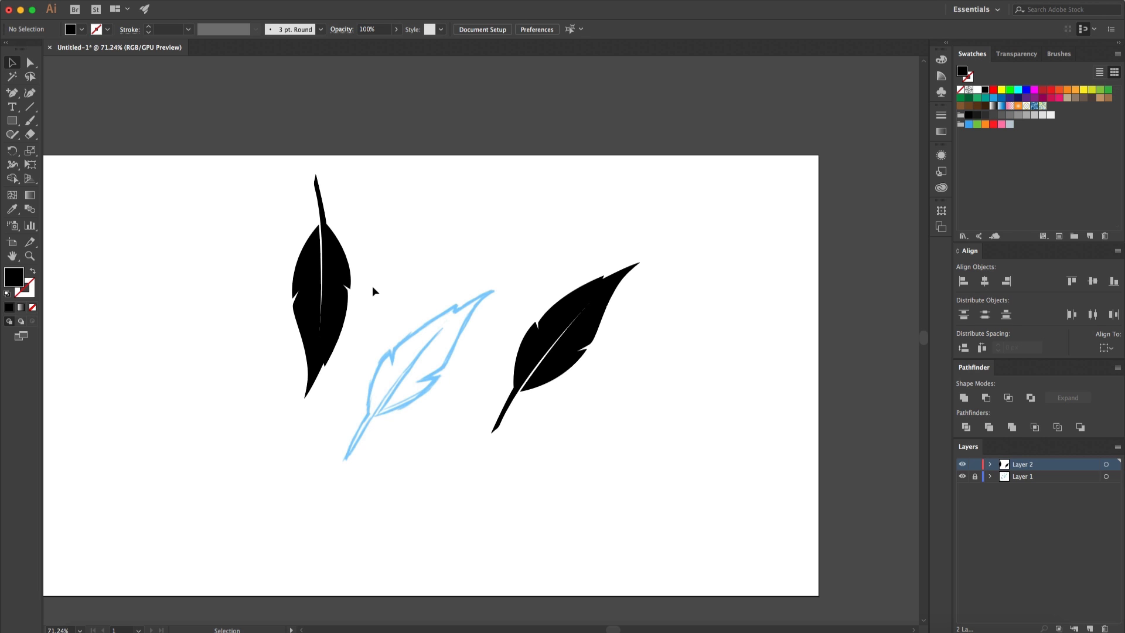
Step: Try to adjust the vein gap's curve handle on the upside-down feather copy, and deselect the path
{"action": "scroll", "coordinate": [343, 310], "scroll_direction": "up", "scroll_amount": 4}
{"action": "scroll", "coordinate": [189, 387], "scroll_direction": "up", "scroll_amount": 6}
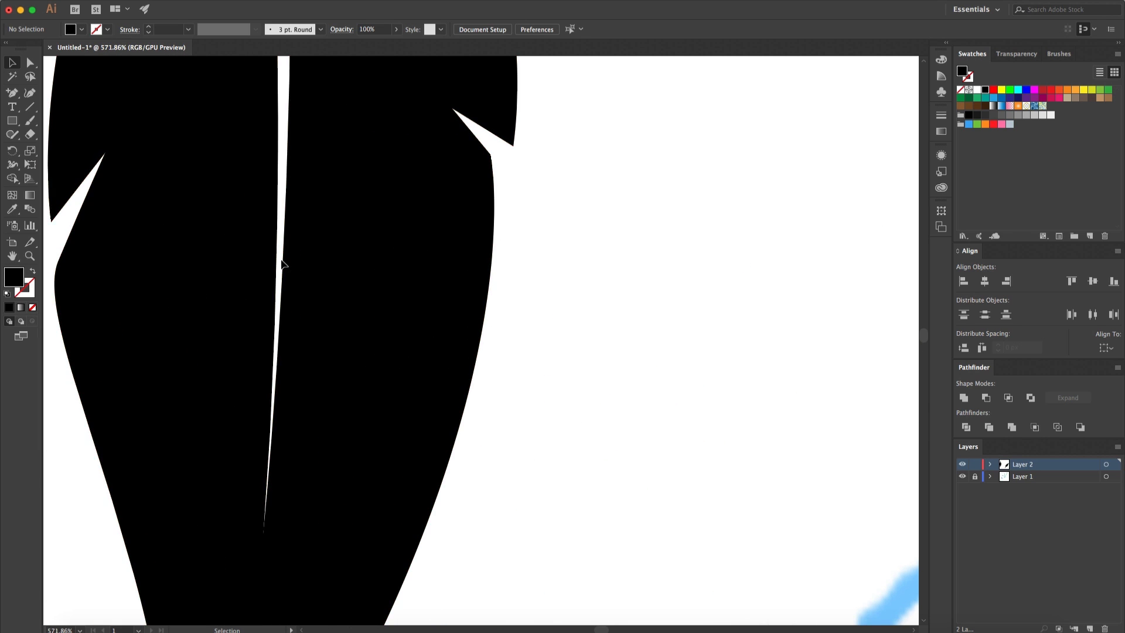
{"action": "key", "text": "a"}
{"action": "left_click", "coordinate": [304, 264]}
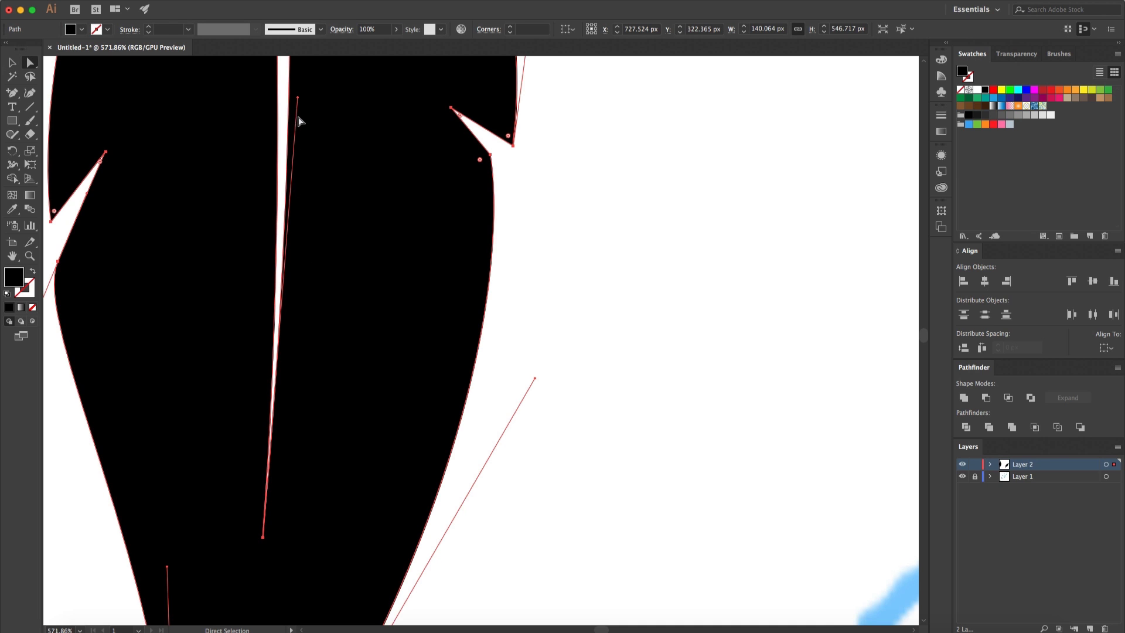
{"action": "left_click_drag", "start_coordinate": [301, 101], "coordinate": [297, 101]}
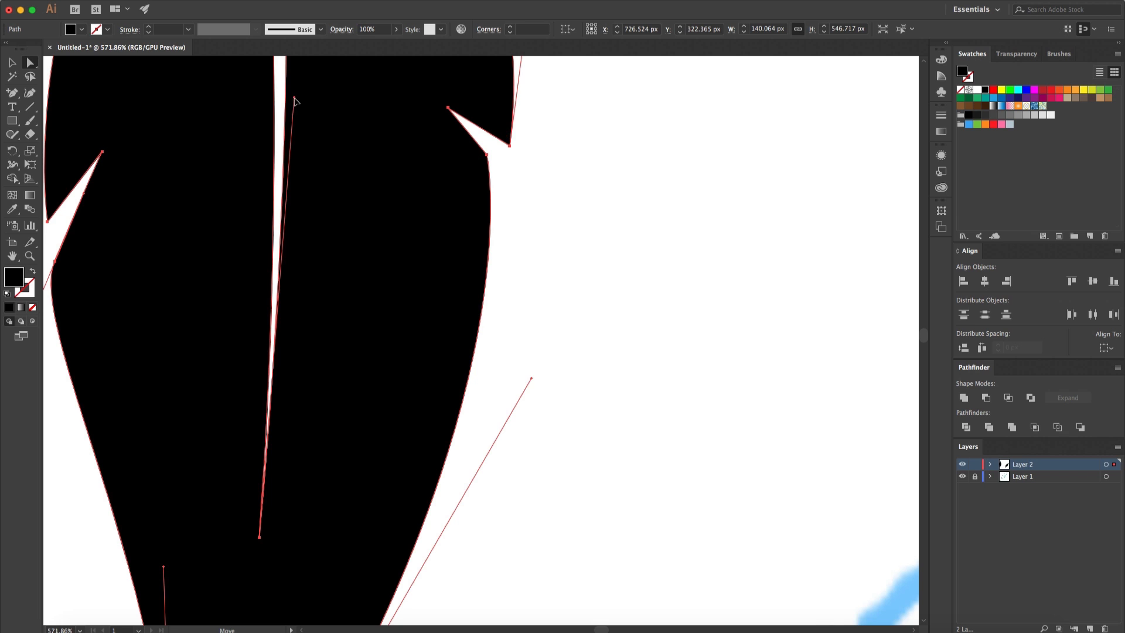
{"action": "left_click", "coordinate": [598, 244]}
Step: Rotate the upside-down feather copy back to the original feather's diagonal orientation
{"action": "scroll", "coordinate": [599, 244], "scroll_direction": "down", "scroll_amount": 3}
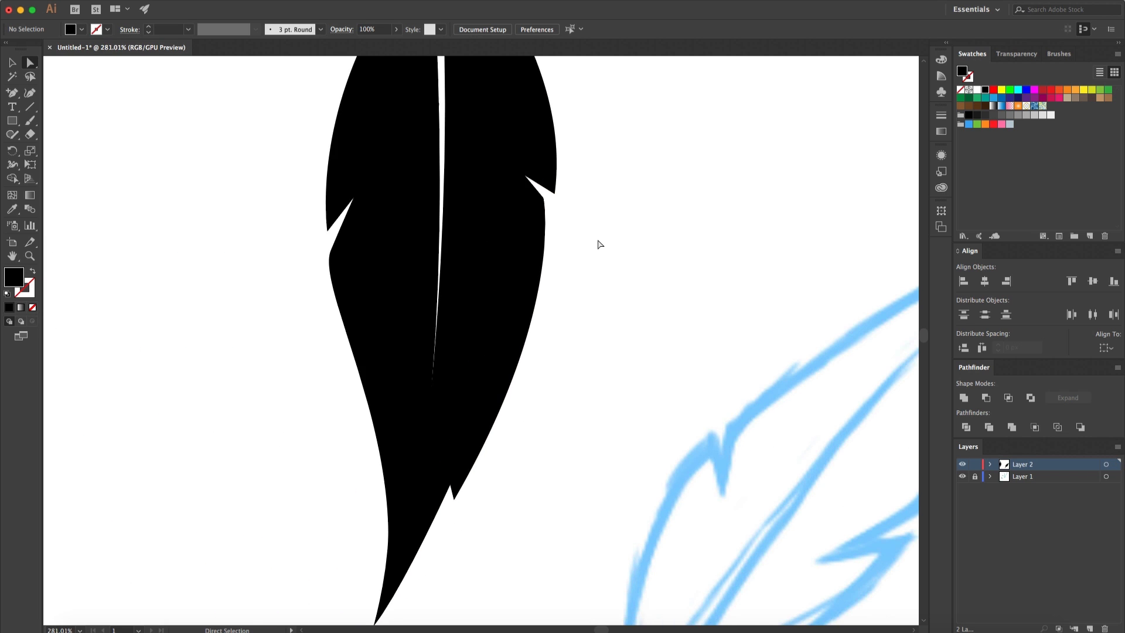
{"action": "scroll", "coordinate": [599, 244], "scroll_direction": "down", "scroll_amount": 5}
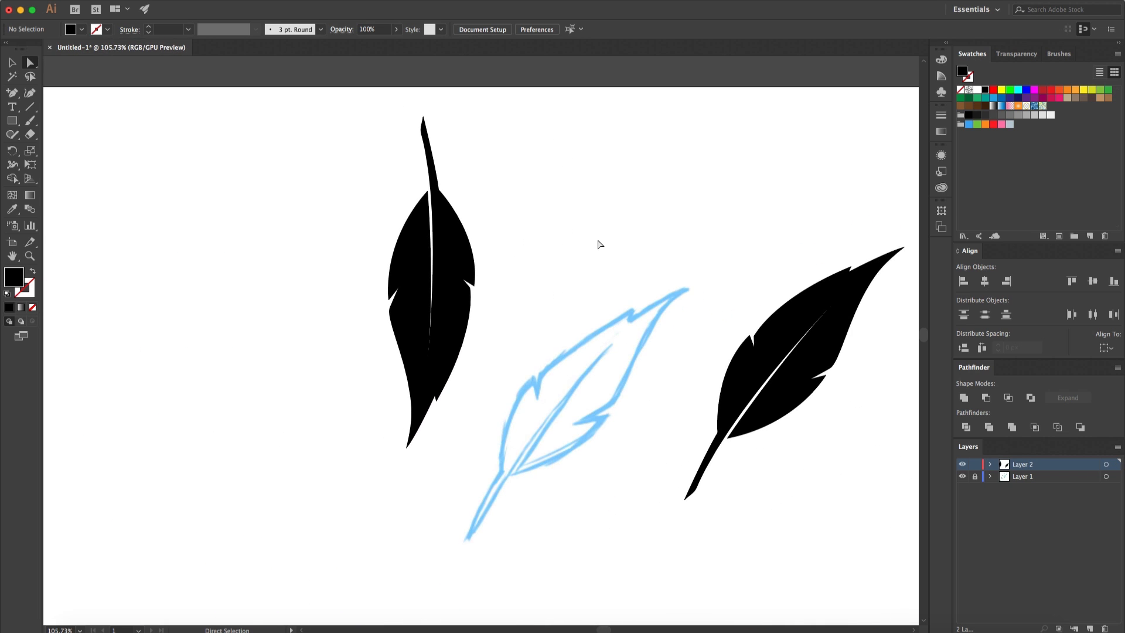
{"action": "key", "text": "v"}
{"action": "left_click", "coordinate": [457, 323]}
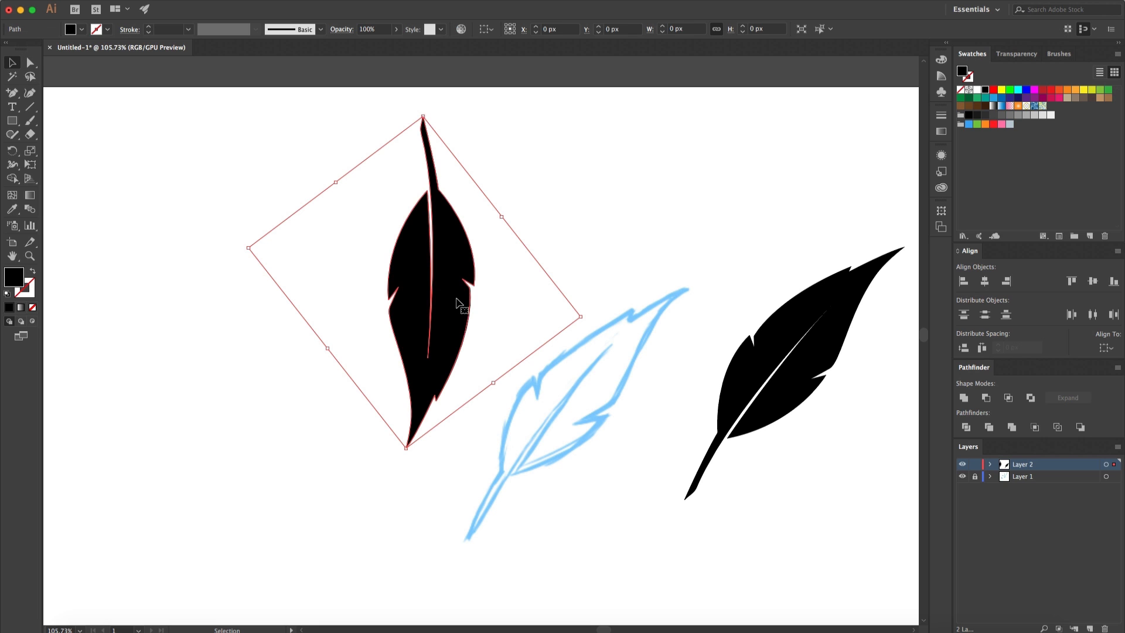
{"action": "left_click_drag", "start_coordinate": [404, 455], "coordinate": [603, 114]}
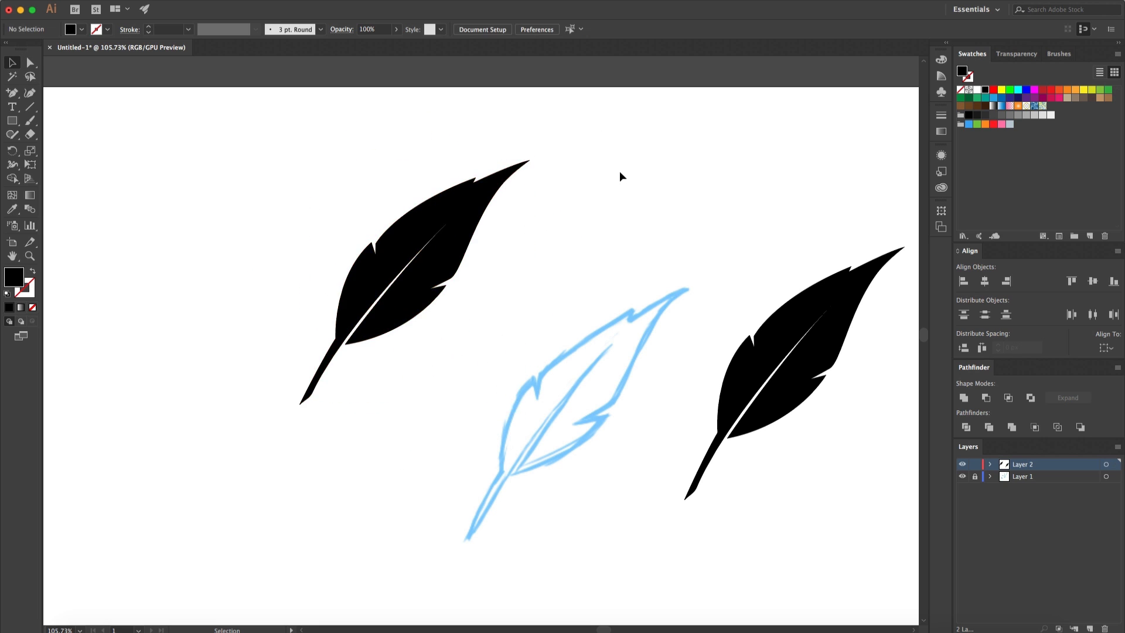
Step: Delete the feather copy to the left of the blue sketch
{"action": "scroll", "coordinate": [620, 170], "scroll_direction": "right", "scroll_amount": 5}
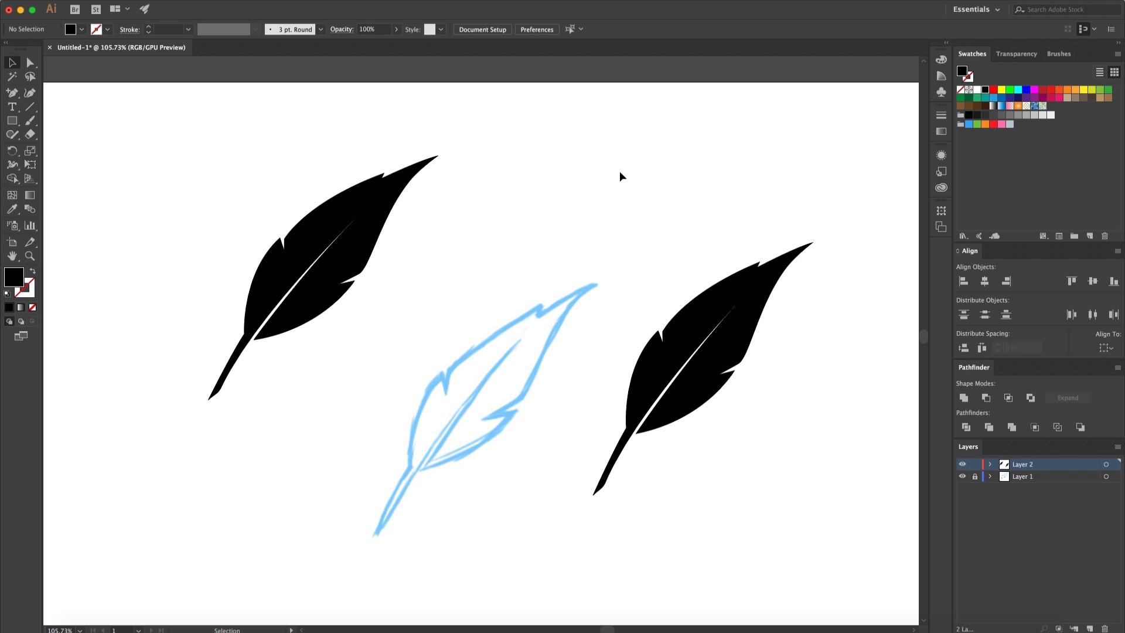
{"action": "left_click", "coordinate": [388, 206]}
{"action": "key", "text": "Delete"}
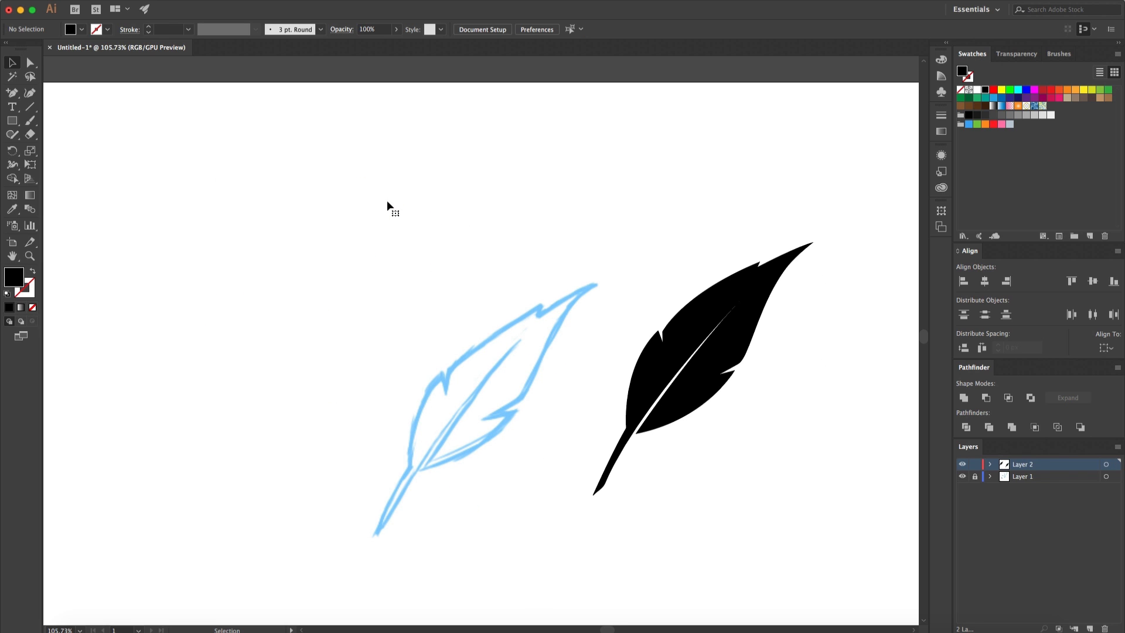
Step: Hide Layer 1 containing the blue sketch so only the black feather is displayed
{"action": "left_click", "coordinate": [963, 479]}
{"action": "scroll", "coordinate": [404, 326], "scroll_direction": "right", "scroll_amount": 5}
{"action": "scroll", "coordinate": [405, 327], "scroll_direction": "down", "scroll_amount": 2}
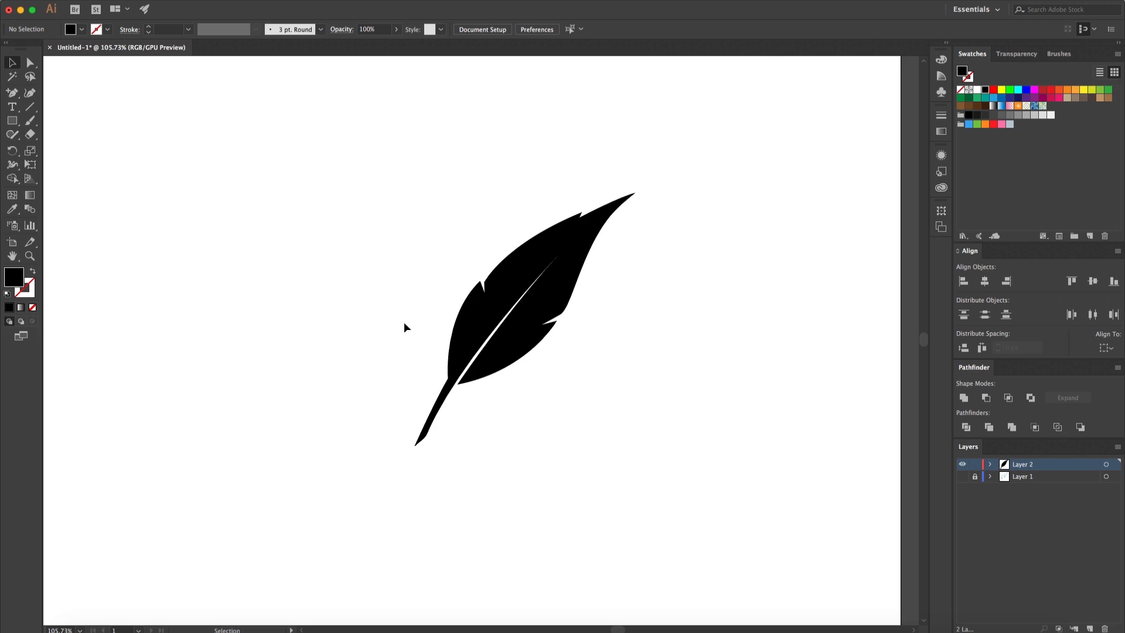
Step: Change the black feather's fill to the copied blue color and deselect it
{"action": "scroll", "coordinate": [404, 323], "scroll_direction": "left", "scroll_amount": 2}
{"action": "scroll", "coordinate": [404, 322], "scroll_direction": "down", "scroll_amount": 4}
{"action": "scroll", "coordinate": [403, 327], "scroll_direction": "left", "scroll_amount": 2}
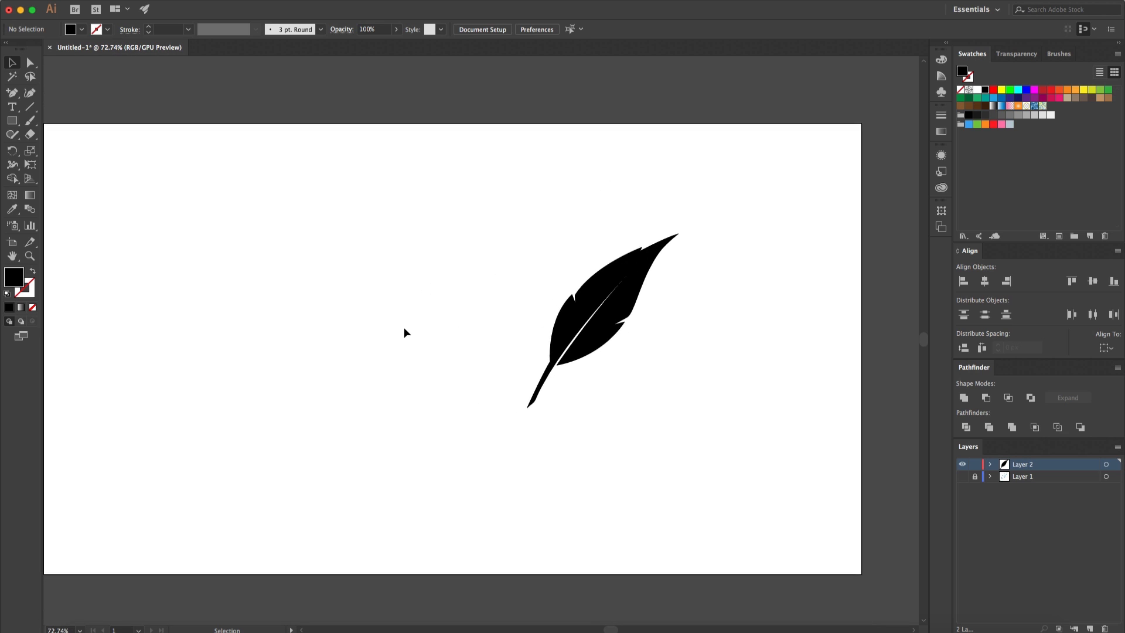
{"action": "scroll", "coordinate": [756, 171], "scroll_direction": "left", "scroll_amount": 2}
{"action": "left_click", "coordinate": [684, 250]}
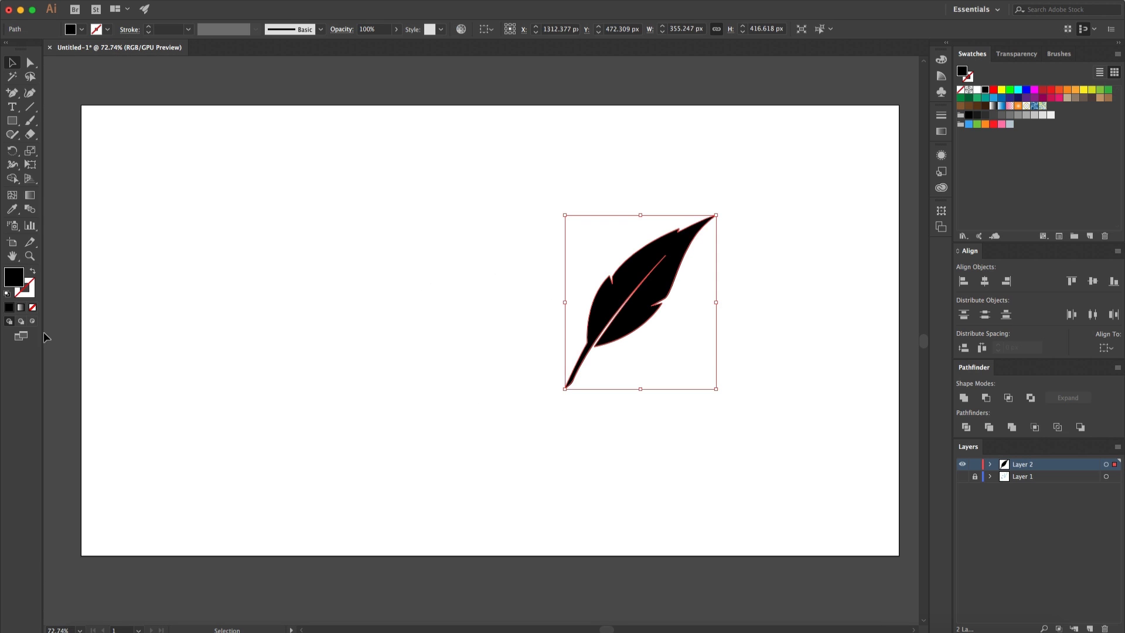
{"action": "double_click", "coordinate": [17, 285]}
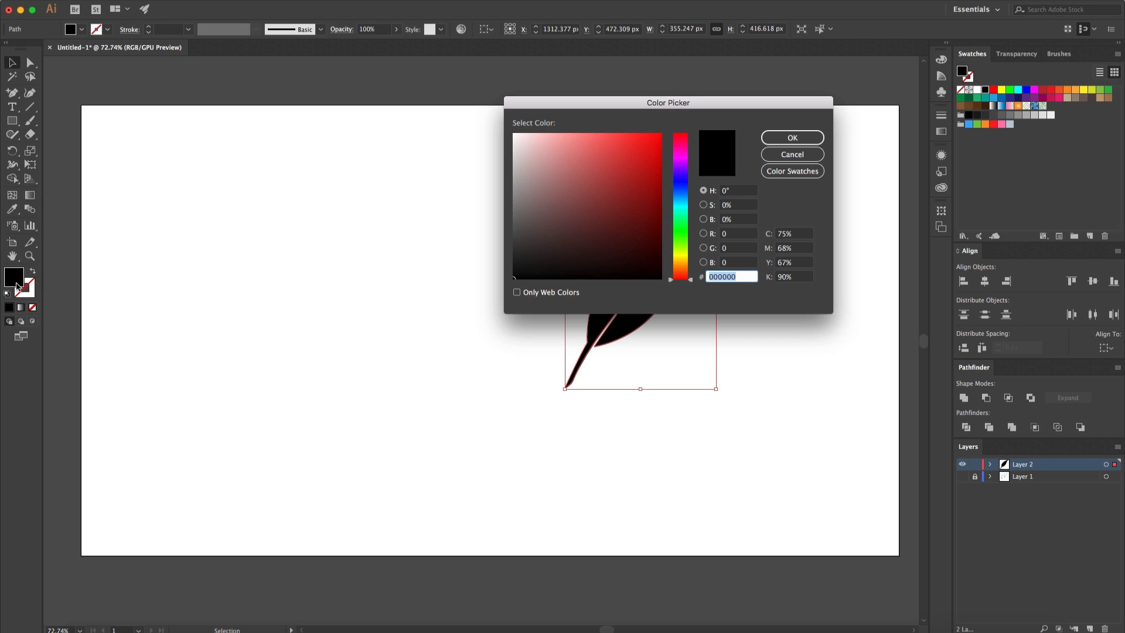
{"action": "type", "text": "#1186E0"}
{"action": "left_click", "coordinate": [793, 137]}
{"action": "left_click", "coordinate": [733, 406]}
{"action": "key", "text": "super+0"}
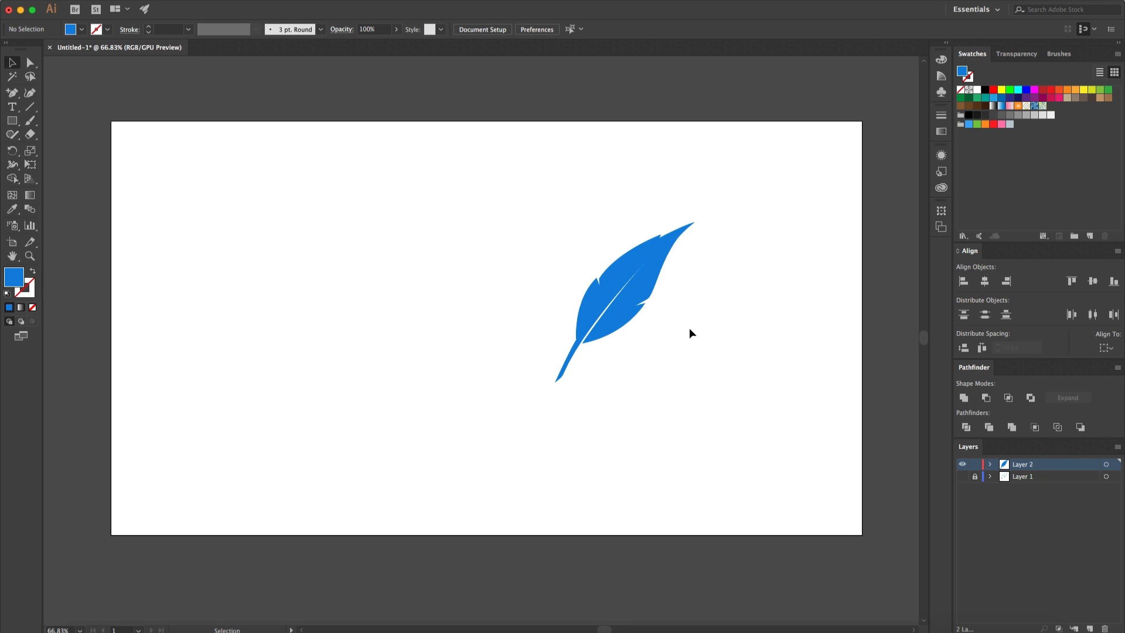
Step: Move the blue feather left toward the center of the artboard and deselect it
{"action": "left_click_drag", "start_coordinate": [617, 302], "coordinate": [510, 316]}
{"action": "left_click", "coordinate": [641, 336]}
{"action": "scroll", "coordinate": [641, 332], "scroll_direction": "up", "scroll_amount": 3}
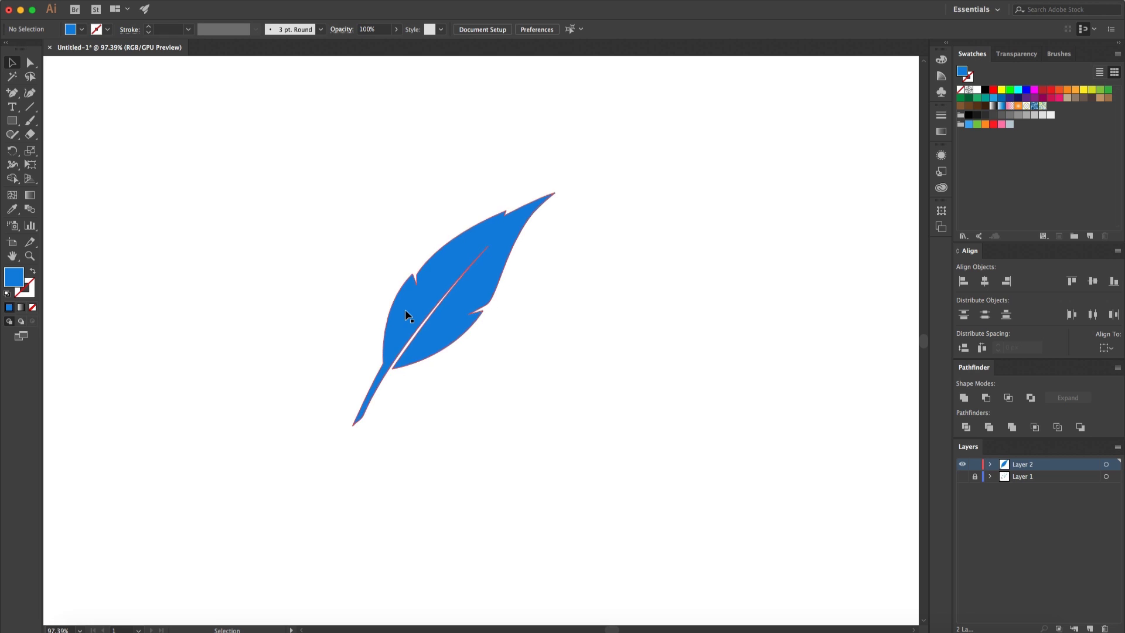
{"action": "scroll", "coordinate": [477, 319], "scroll_direction": "down", "scroll_amount": 3}
Step: Add a point text reading "Logo" on the empty area to the left of the feather
{"action": "key", "text": "t"}
{"action": "left_click", "coordinate": [364, 280]}
{"action": "type", "text": "Logo"}
{"action": "left_click", "coordinate": [12, 62]}
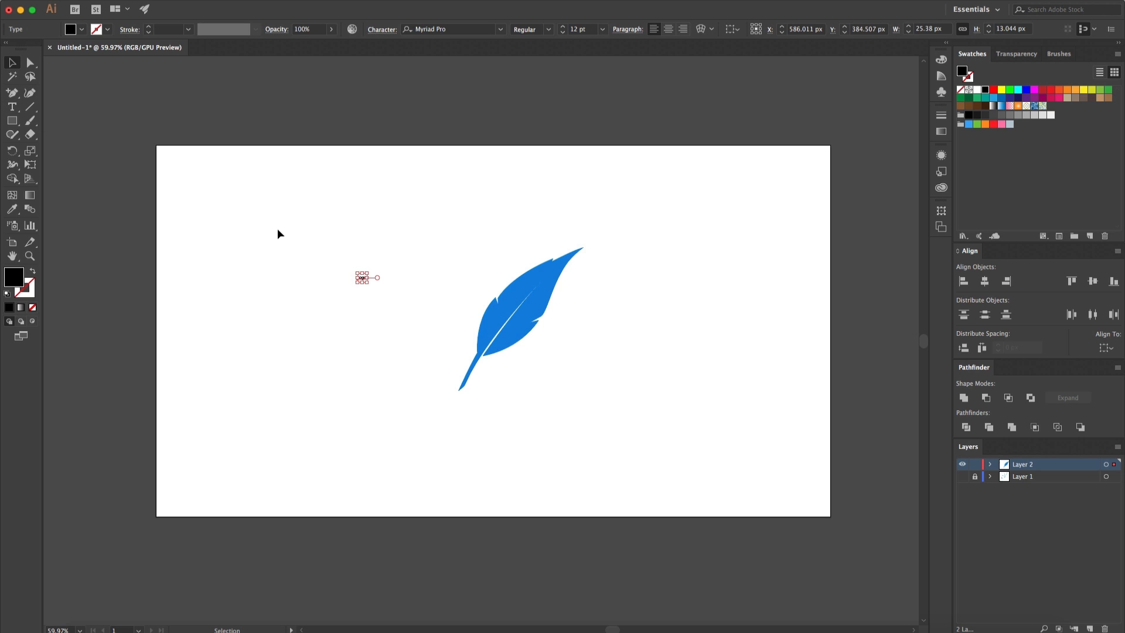
Step: Filter the fonts to Typekit and set the "Logo" text's font to Niveau Grotesk
{"action": "scroll", "coordinate": [278, 233], "scroll_direction": "up", "scroll_amount": 5}
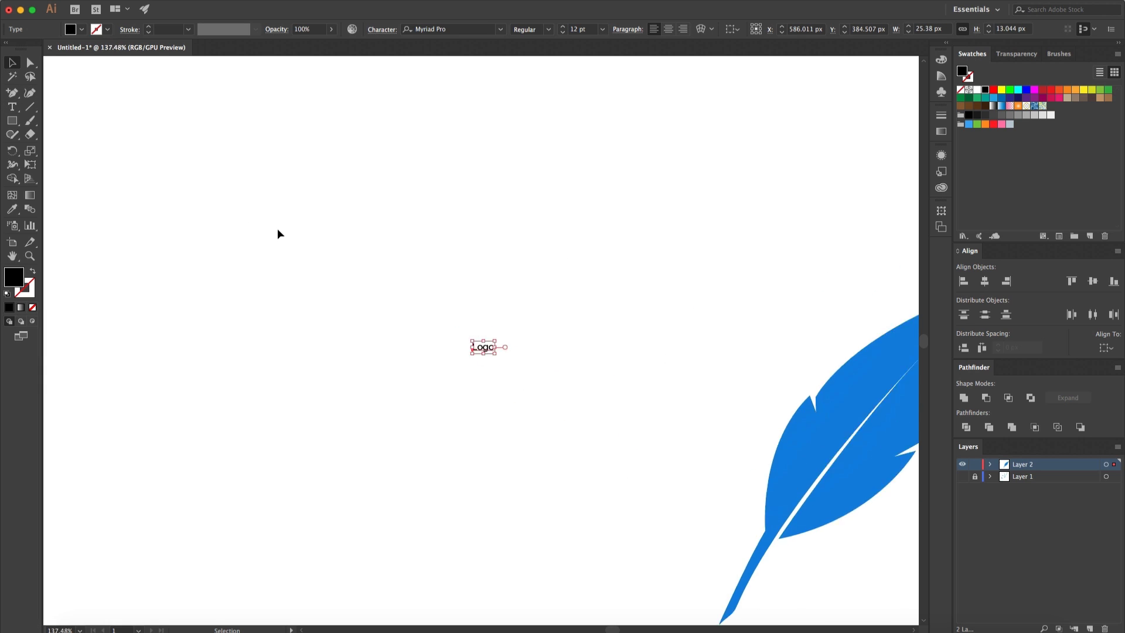
{"action": "left_click", "coordinate": [500, 30]}
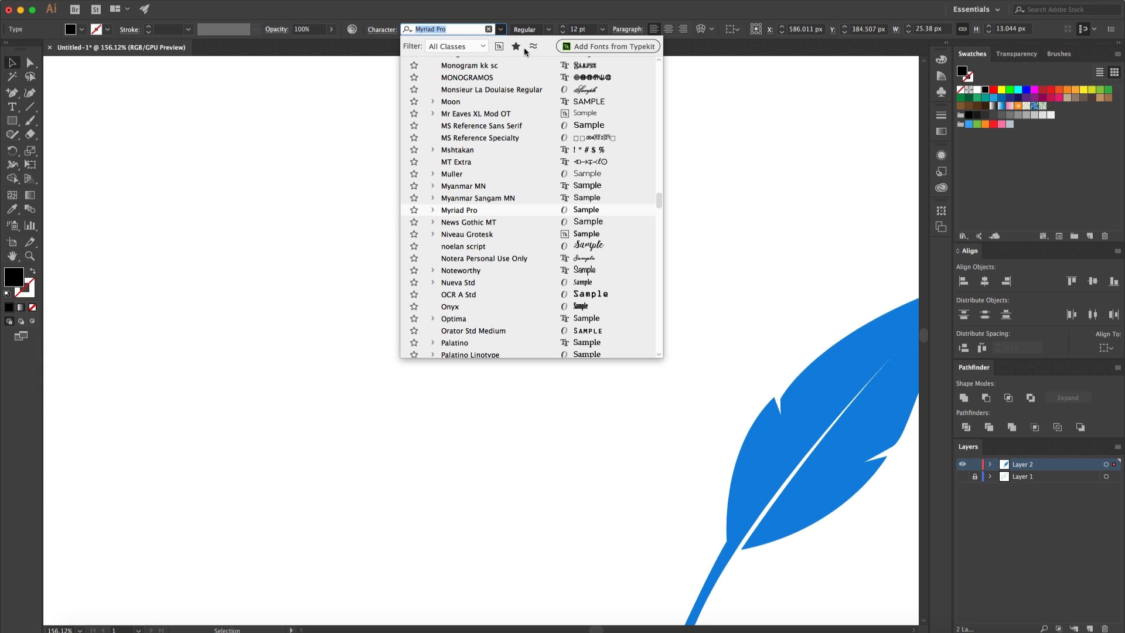
{"action": "left_click", "coordinate": [499, 46]}
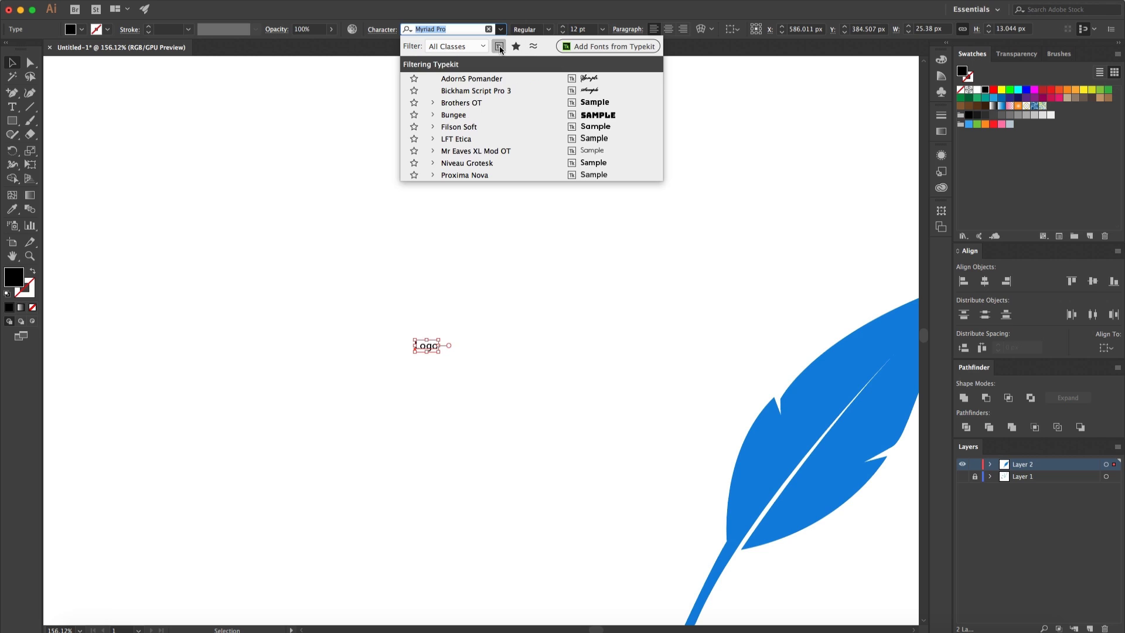
{"action": "left_click", "coordinate": [488, 165]}
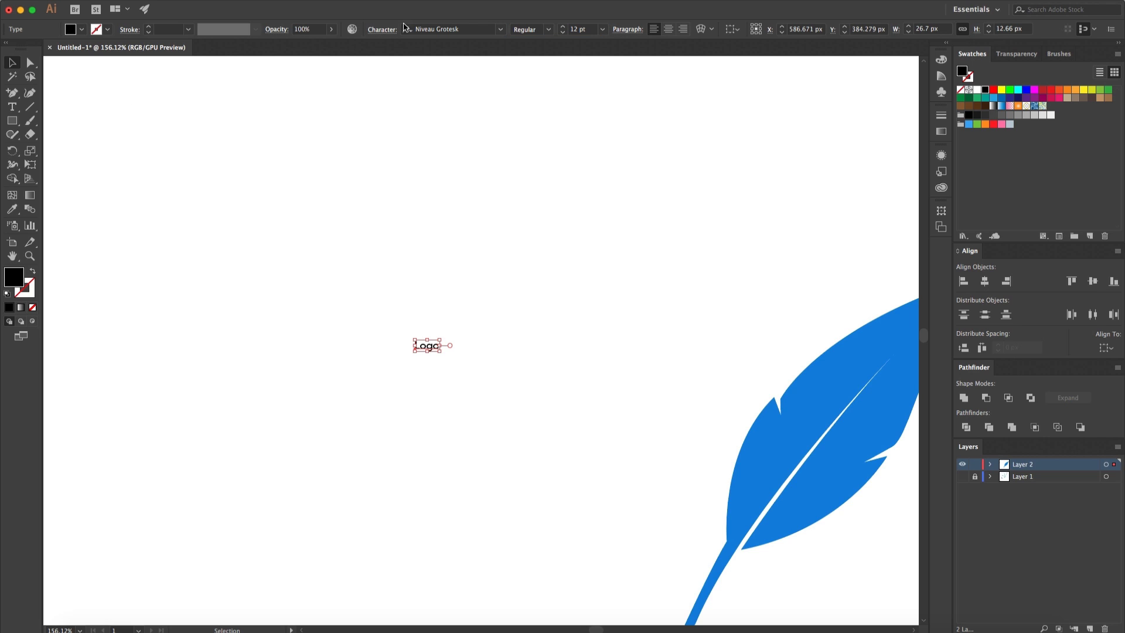
Step: Set the "Logo" text's font size to 200 pt and deselect it
{"action": "left_click", "coordinate": [590, 30]}
{"action": "key", "text": "BackSpace"}
{"action": "key", "text": "BackSpace"}
{"action": "key", "text": "BackSpace"}
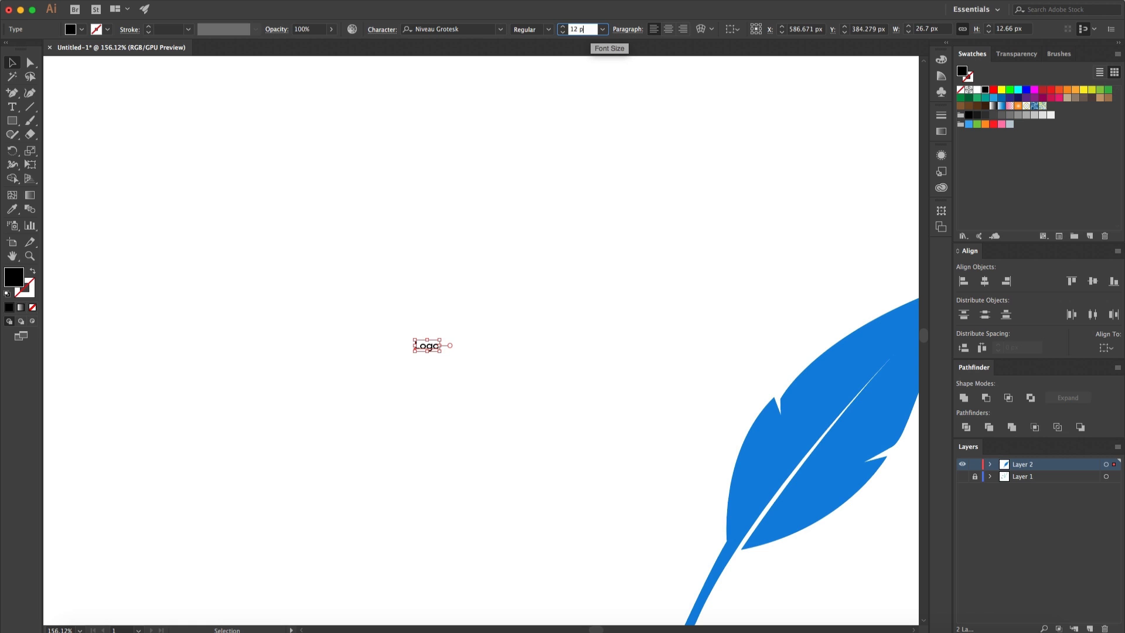
{"action": "type", "text": "200"}
{"action": "key", "text": "Return"}
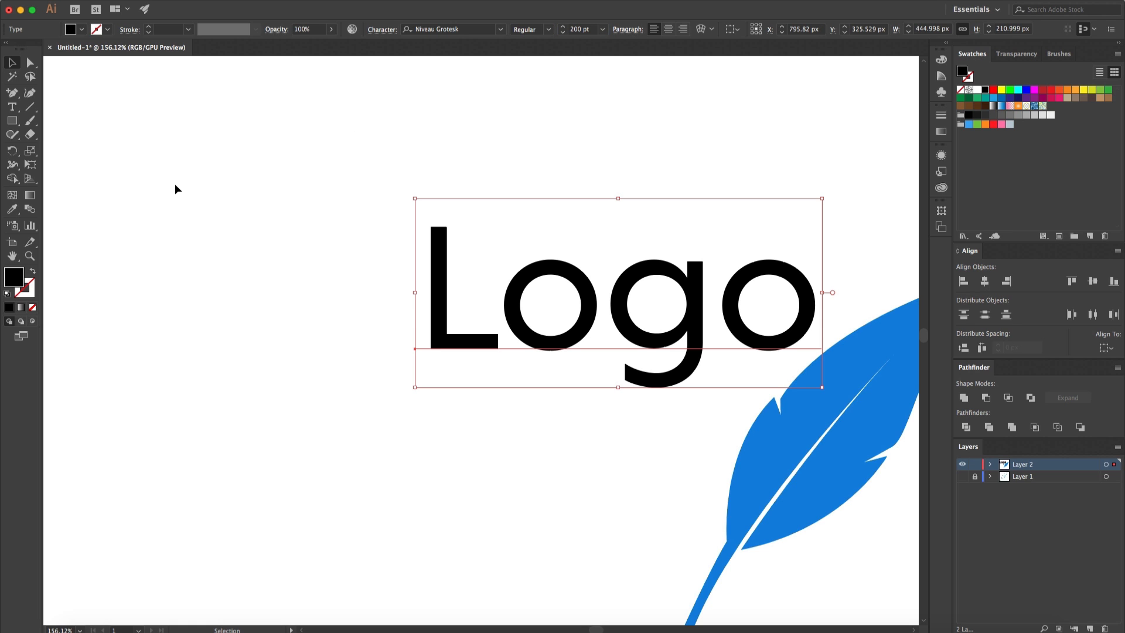
{"action": "left_click", "coordinate": [174, 184]}
Step: Move the "Logo" text to the right side of the feather's lower half
{"action": "scroll", "coordinate": [174, 184], "scroll_direction": "down", "scroll_amount": 4}
{"action": "left_click_drag", "start_coordinate": [292, 220], "coordinate": [491, 323]}
{"action": "left_click", "coordinate": [562, 258]}
{"action": "scroll", "coordinate": [562, 258], "scroll_direction": "right", "scroll_amount": 1}
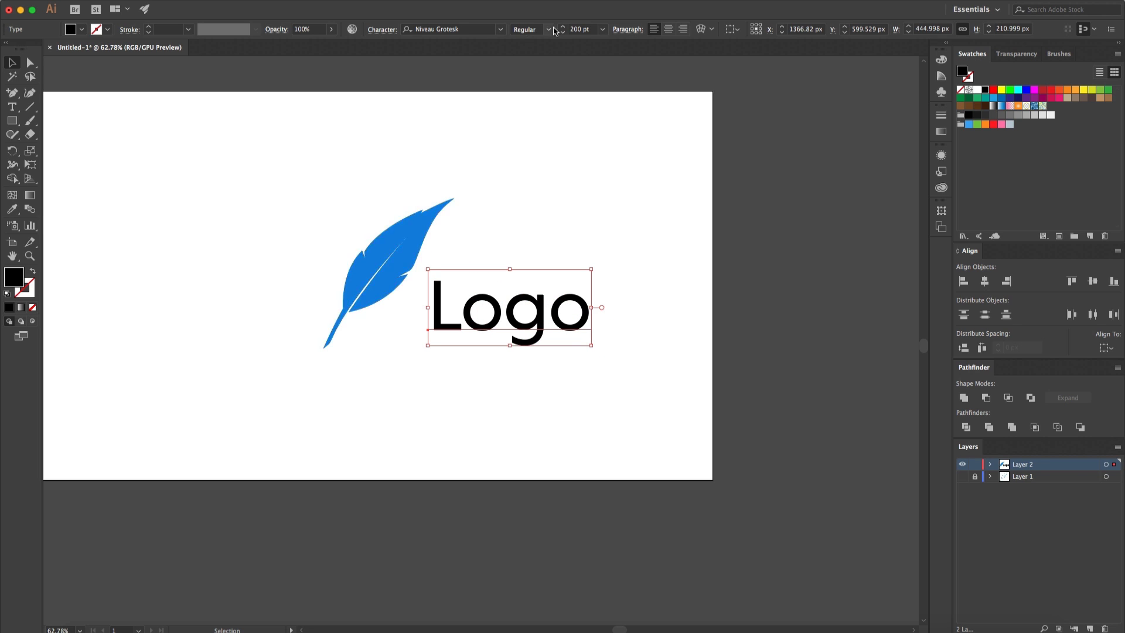
Step: Enlarge the "Logo" text to a font size of 350 pt
{"action": "left_click", "coordinate": [580, 29]}
{"action": "type", "text": "350"}
{"action": "key", "text": "Return"}
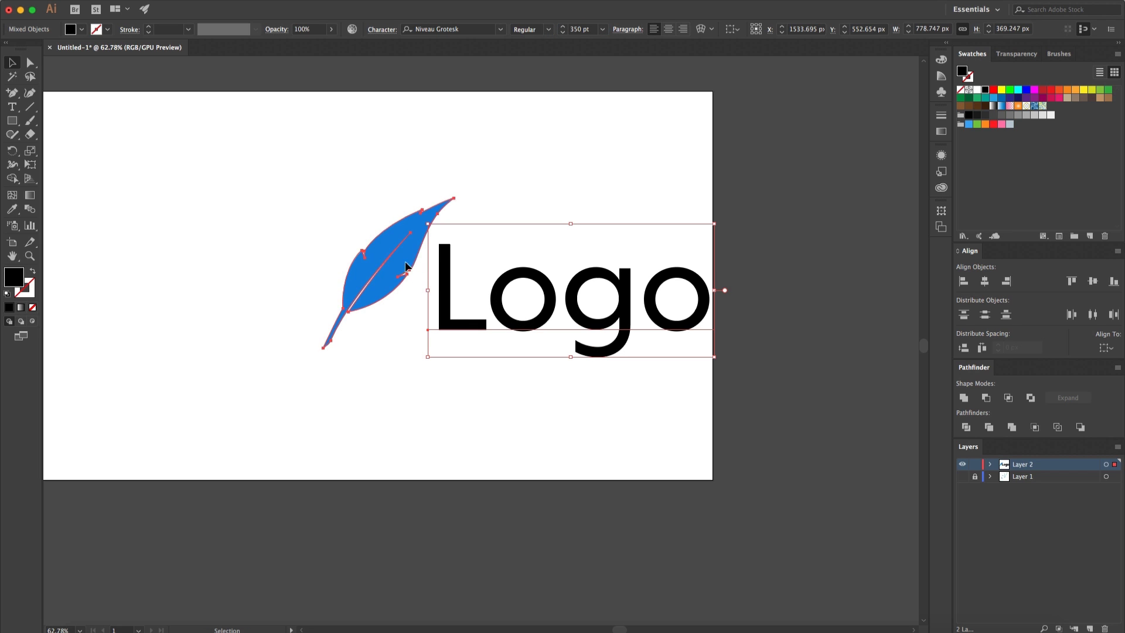
Step: Move the feather and the "Logo" text together to the left so both sit well inside the artboard
{"action": "left_click", "coordinate": [414, 249], "text": "shift"}
{"action": "left_click_drag", "start_coordinate": [387, 241], "coordinate": [218, 233]}
{"action": "left_click", "coordinate": [393, 170]}
{"action": "scroll", "coordinate": [387, 235], "scroll_direction": "left", "scroll_amount": 3}
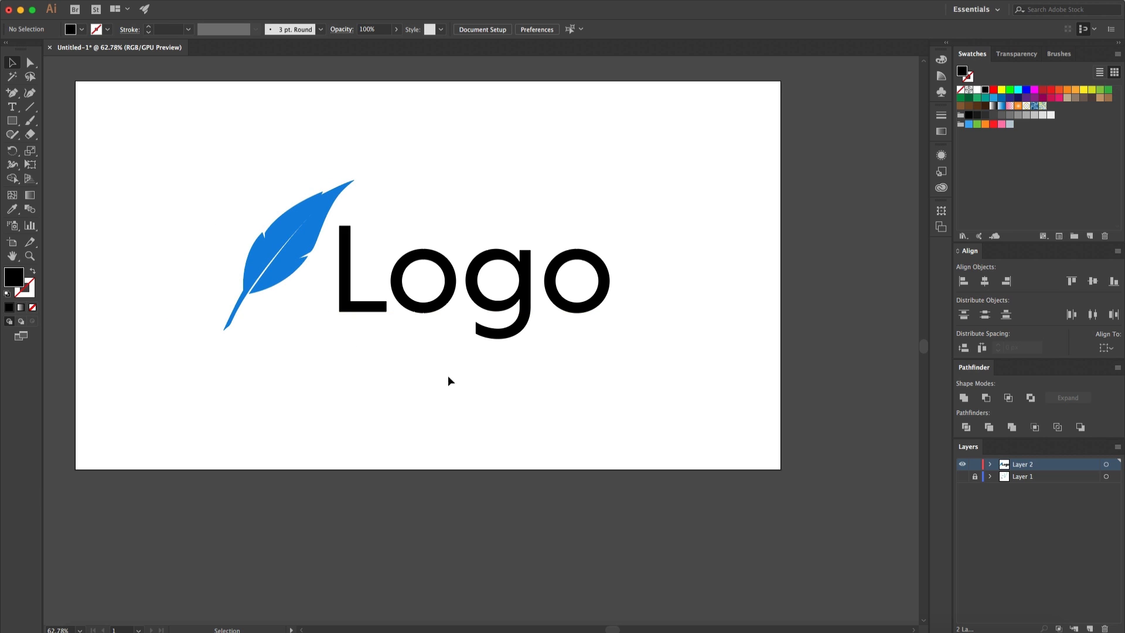
Step: Align the vertical centers of the feather and the "Logo" text, and deselect them
{"action": "left_click_drag", "start_coordinate": [462, 393], "coordinate": [258, 245]}
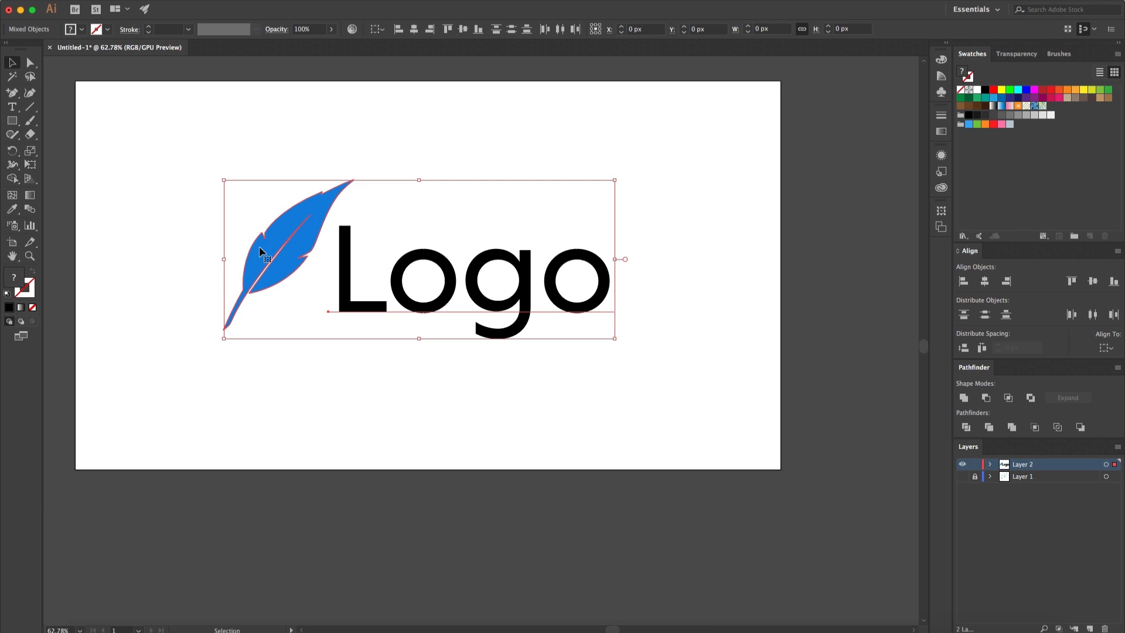
{"action": "left_click", "coordinate": [463, 28]}
{"action": "left_click", "coordinate": [460, 100]}
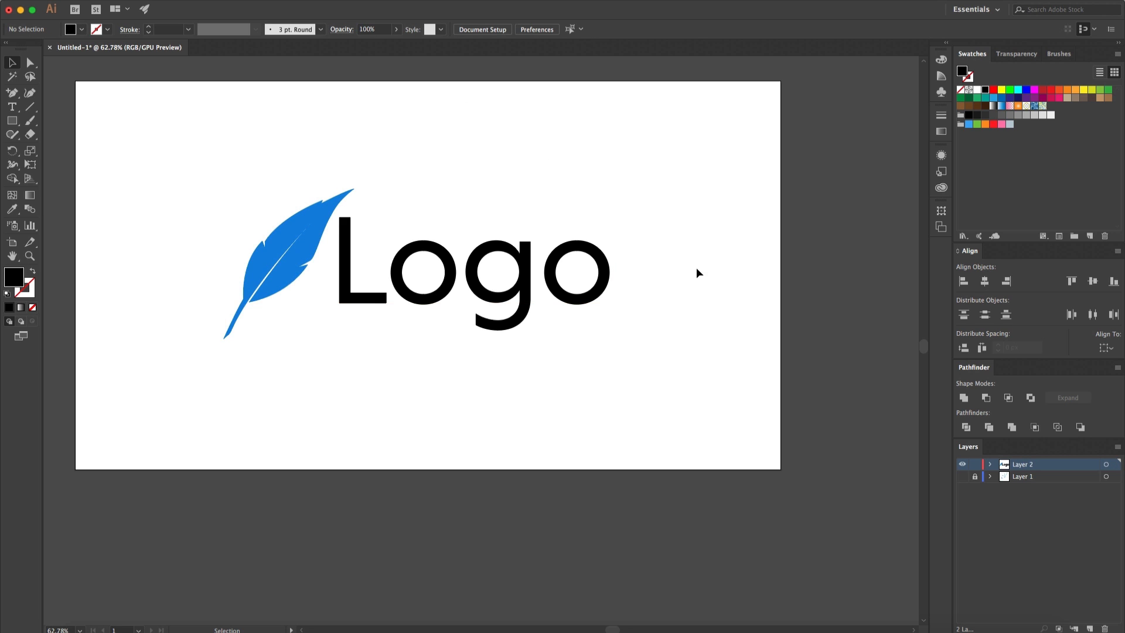
Step: Duplicate the feather and "Logo" text, placing the copy below the original on the artboard
{"action": "scroll", "coordinate": [696, 273], "scroll_direction": "left", "scroll_amount": 3}
{"action": "left_click_drag", "start_coordinate": [713, 349], "coordinate": [356, 343]}
{"action": "left_click", "coordinate": [483, 302]}
{"action": "scroll", "coordinate": [483, 303], "scroll_direction": "left", "scroll_amount": 4}
{"action": "scroll", "coordinate": [484, 303], "scroll_direction": "up", "scroll_amount": 4, "text": "alt"}
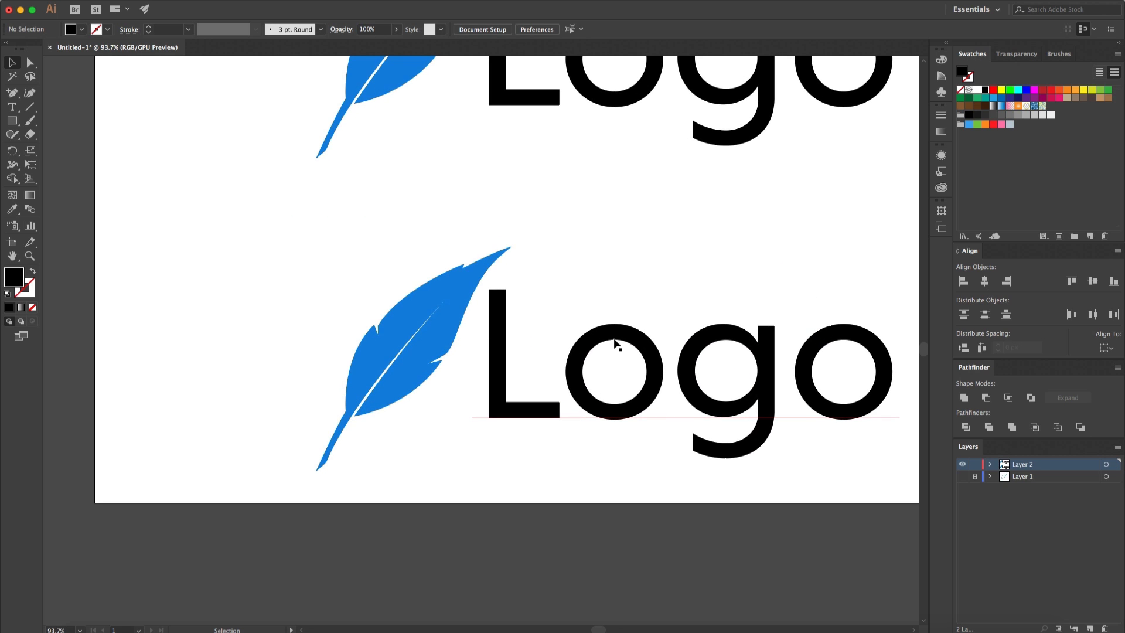
Step: Move the lower "Logo" text left so its L overlaps the feather, and send the text to the back
{"action": "left_click_drag", "start_coordinate": [615, 340], "coordinate": [517, 337]}
{"action": "right_click", "coordinate": [545, 356]}
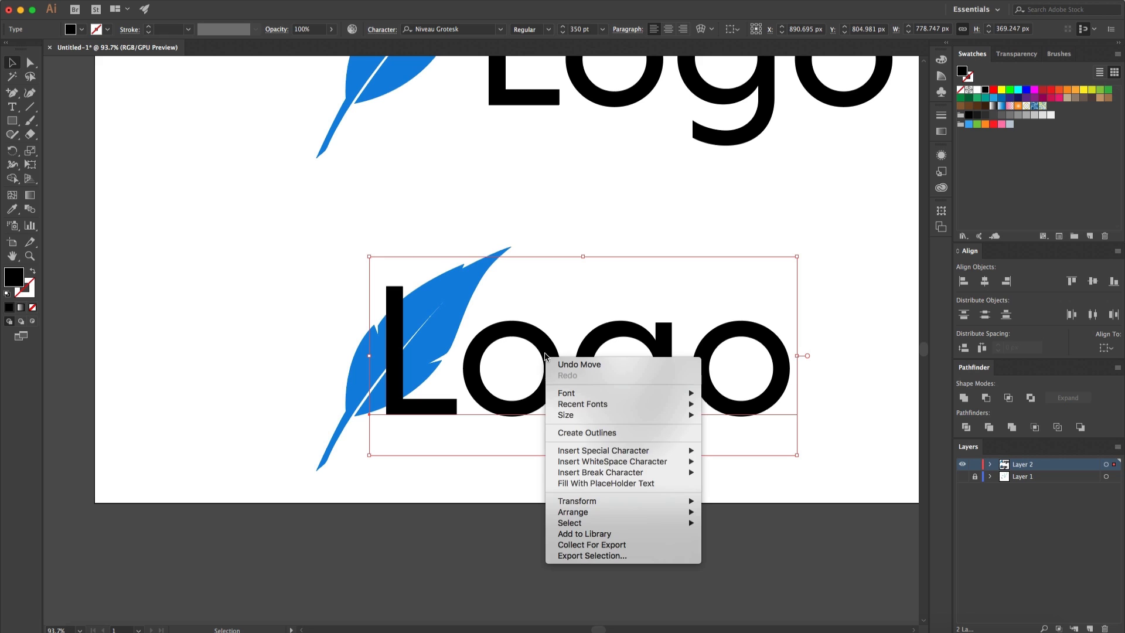
{"action": "left_click", "coordinate": [576, 514]}
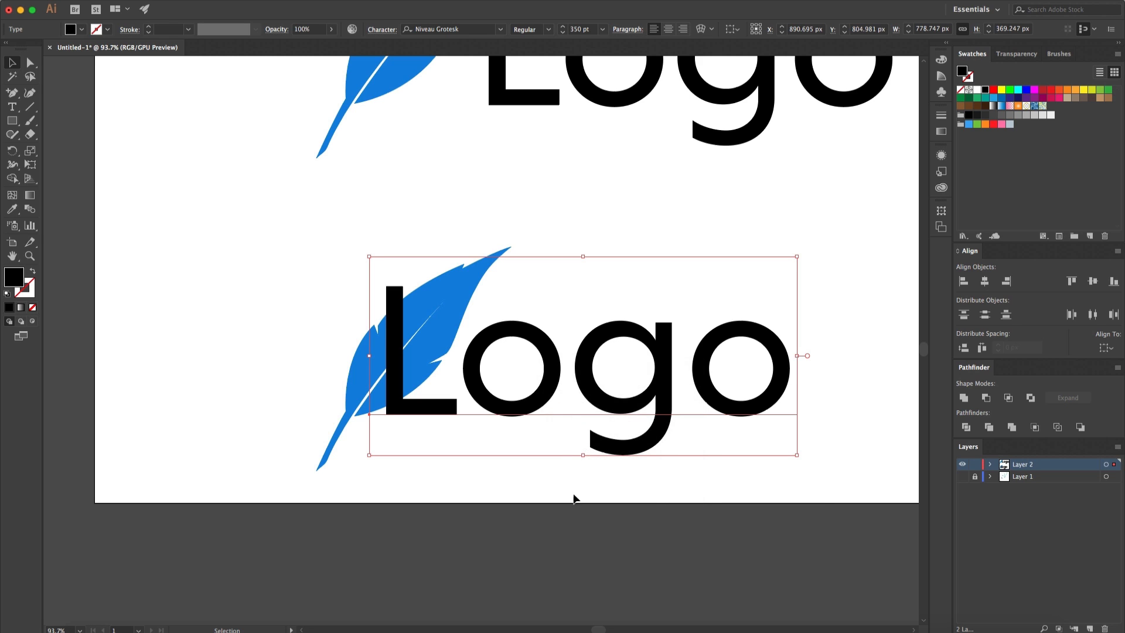
{"action": "right_click", "coordinate": [545, 350]}
{"action": "mouse_move", "coordinate": [674, 504]}
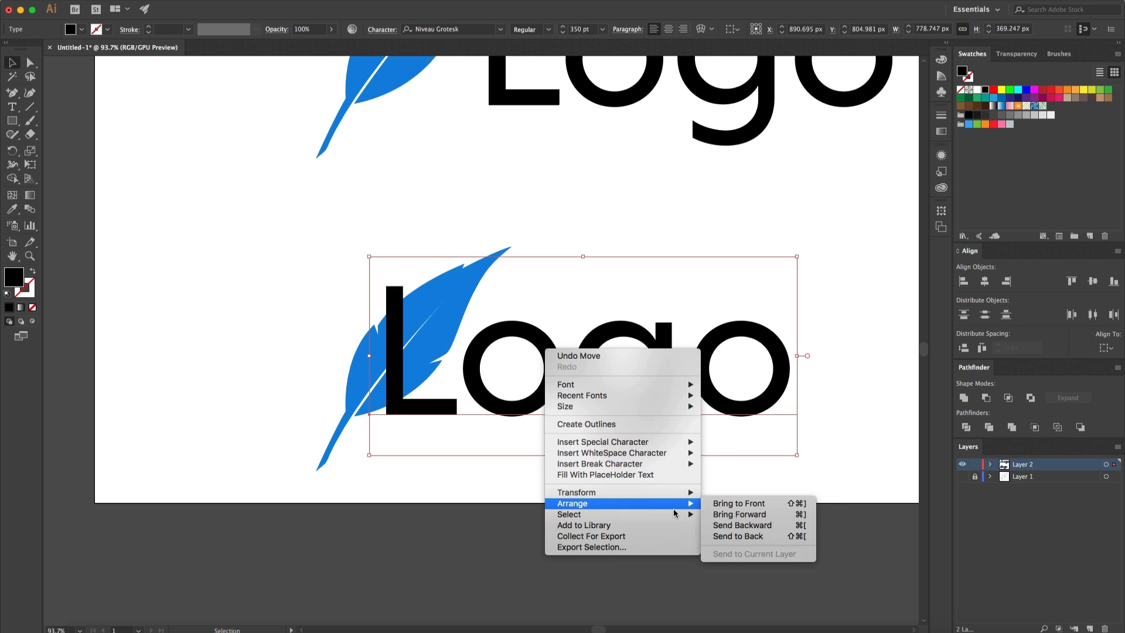
{"action": "left_click", "coordinate": [729, 537]}
{"action": "left_click", "coordinate": [170, 195]}
Step: Nudge the lower "Logo" text about 9 px to the right behind the feather
{"action": "scroll", "coordinate": [170, 199], "scroll_direction": "down", "scroll_amount": 2}
{"action": "scroll", "coordinate": [332, 325], "scroll_direction": "up", "scroll_amount": 2}
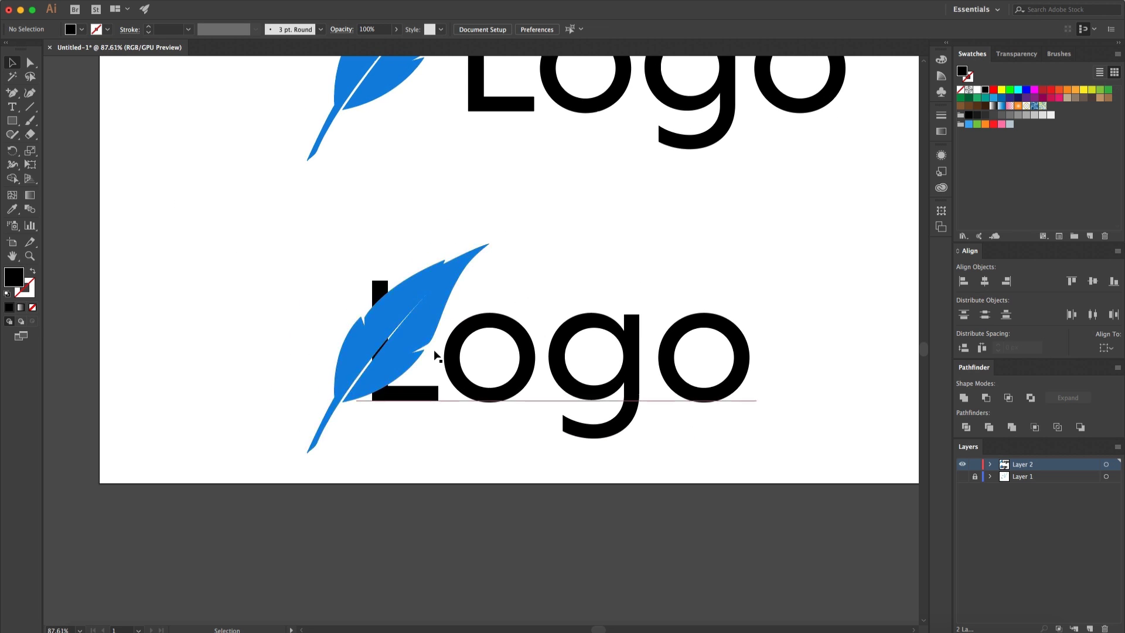
{"action": "left_click_drag", "start_coordinate": [449, 352], "coordinate": [453, 351]}
{"action": "scroll", "coordinate": [531, 293], "scroll_direction": "down", "scroll_amount": 1}
{"action": "scroll", "coordinate": [531, 294], "scroll_direction": "up", "scroll_amount": 3}
{"action": "left_click", "coordinate": [289, 287]}
{"action": "scroll", "coordinate": [290, 287], "scroll_direction": "down", "scroll_amount": 1}
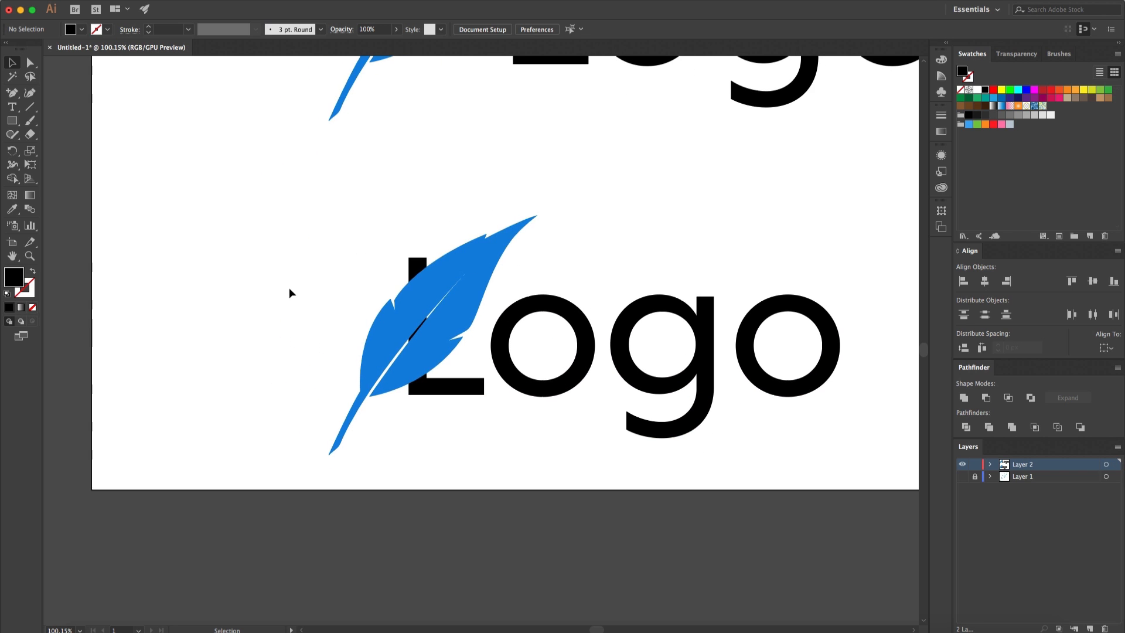
Step: Offset the lower feather's path by 10 px with miter joins and a miter limit of 4
{"action": "left_click", "coordinate": [449, 262]}
{"action": "left_click", "coordinate": [157, 1]}
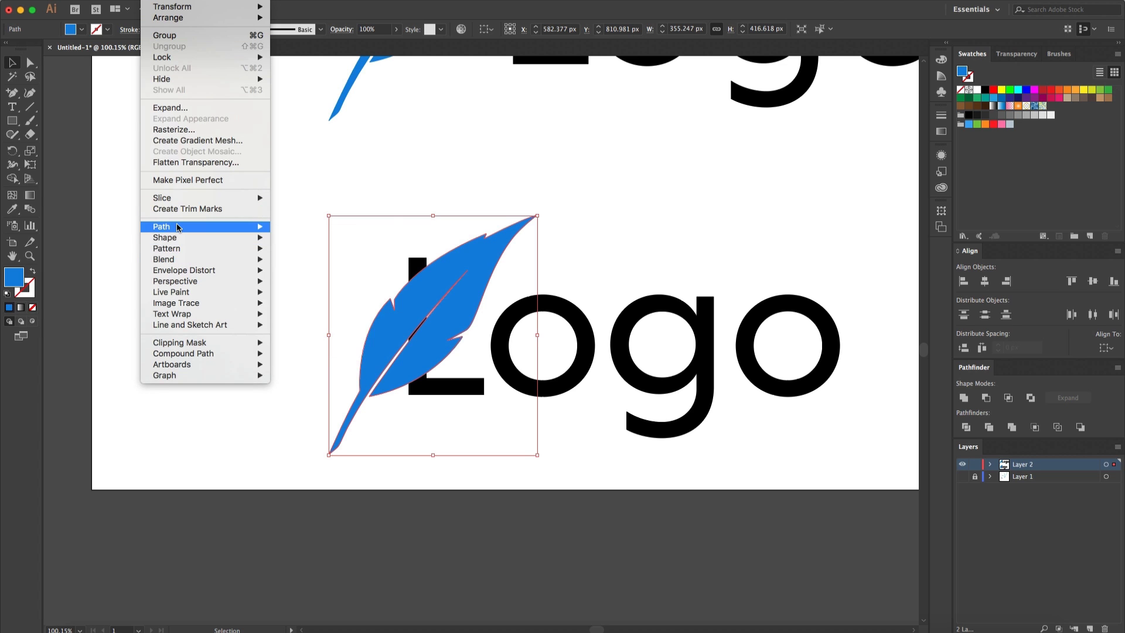
{"action": "mouse_move", "coordinate": [178, 227]}
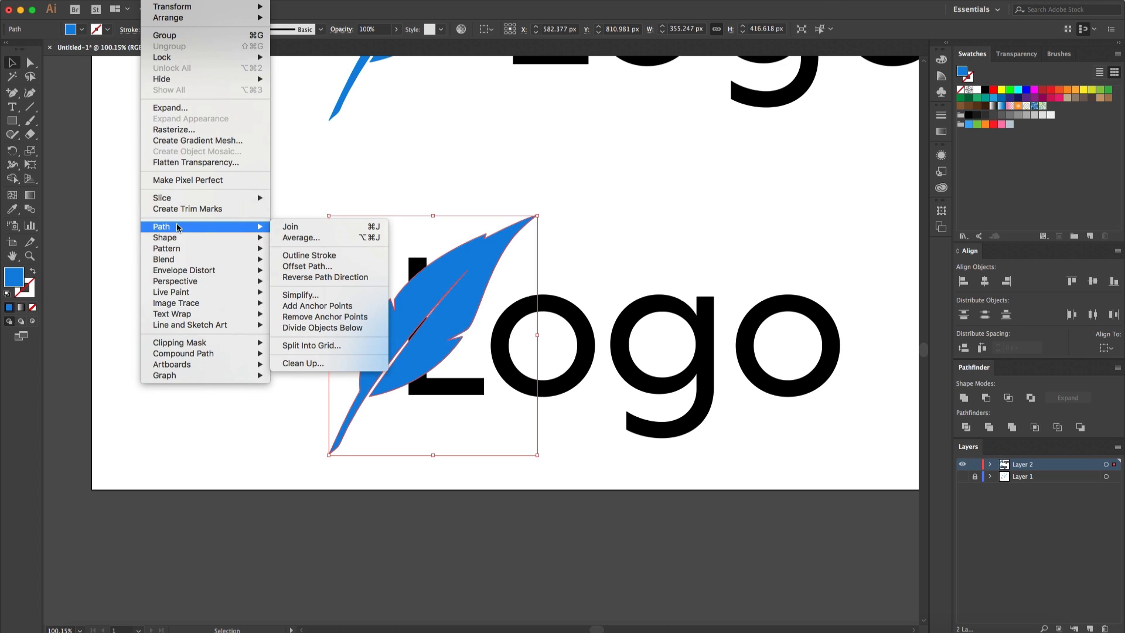
{"action": "left_click", "coordinate": [307, 268]}
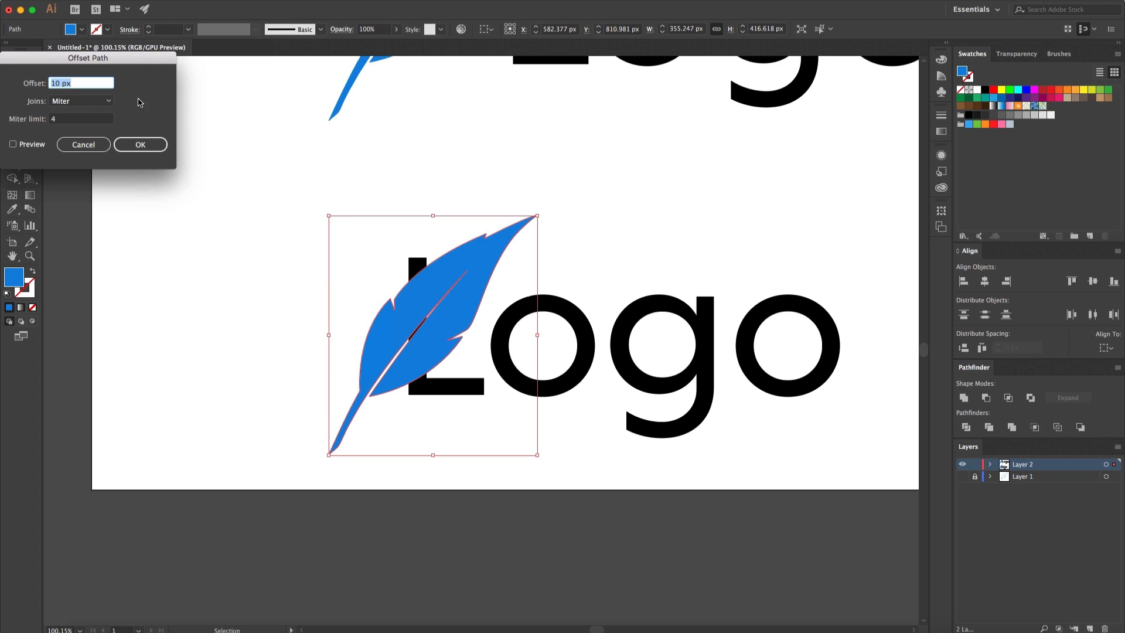
{"action": "left_click_drag", "start_coordinate": [141, 65], "coordinate": [290, 76]}
{"action": "left_click", "coordinate": [163, 155]}
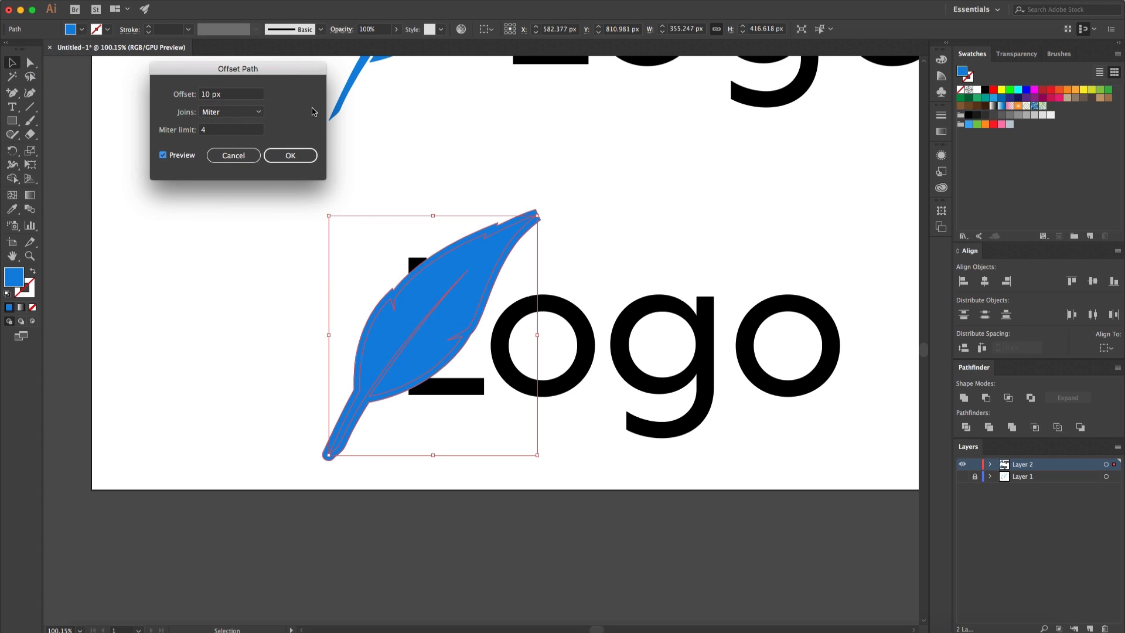
{"action": "left_click", "coordinate": [290, 156]}
{"action": "left_click", "coordinate": [460, 387], "text": "shift"}
{"action": "left_click", "coordinate": [229, 234]}
Step: Expand the lower "Logo" text into editable letter shapes
{"action": "left_click", "coordinate": [548, 295]}
{"action": "left_click", "coordinate": [151, 1]}
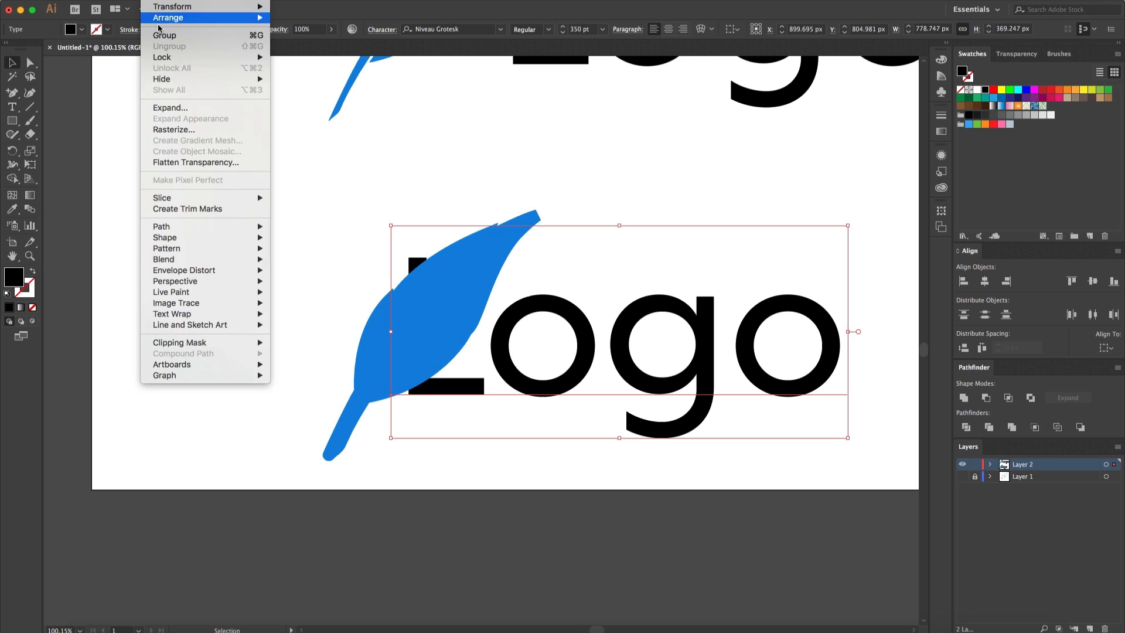
{"action": "left_click", "coordinate": [168, 106]}
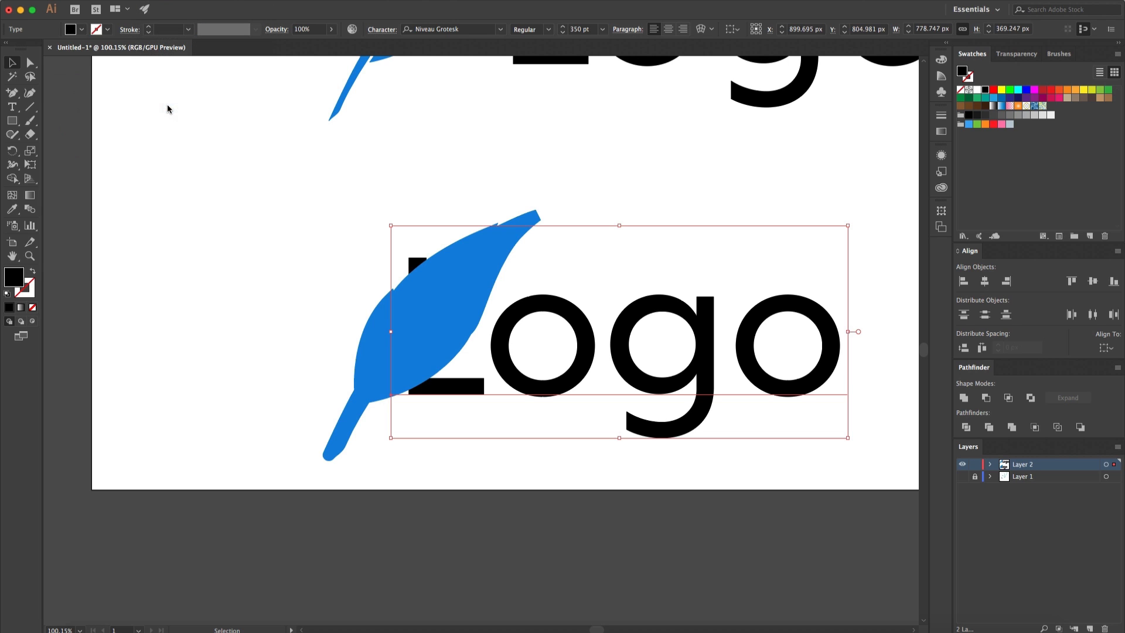
{"action": "left_click", "coordinate": [109, 215]}
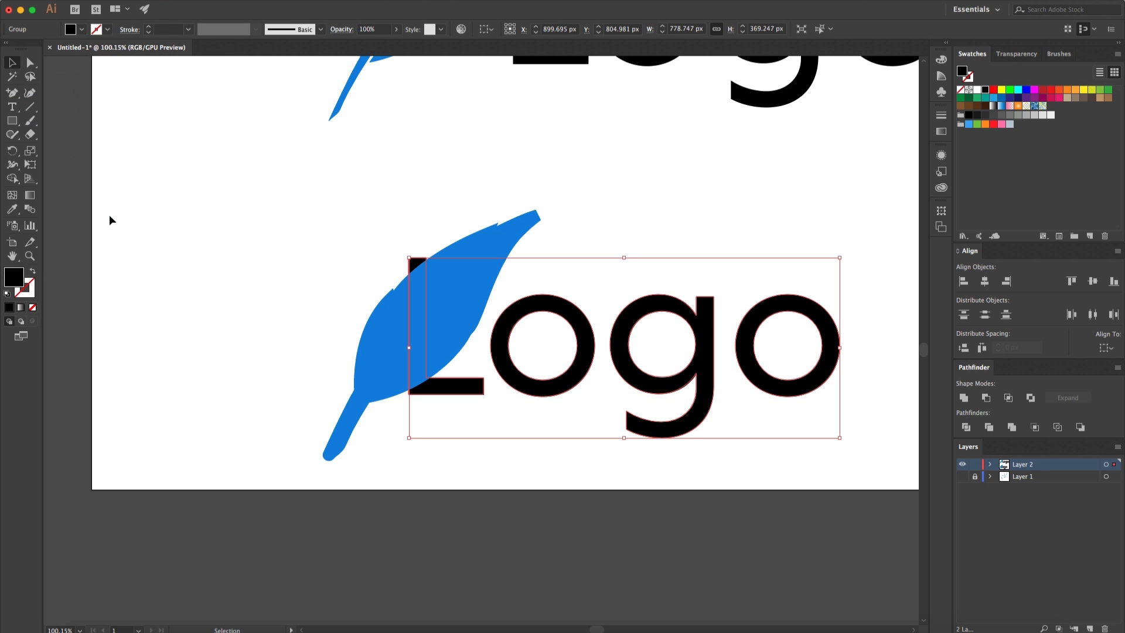
Step: Cut away the part of the lower L covered by the offset feather shape with the Shape Builder tool
{"action": "left_click", "coordinate": [368, 326], "text": "shift"}
{"action": "key", "text": "shift+m"}
{"action": "scroll", "coordinate": [385, 284], "scroll_direction": "up", "scroll_amount": 3}
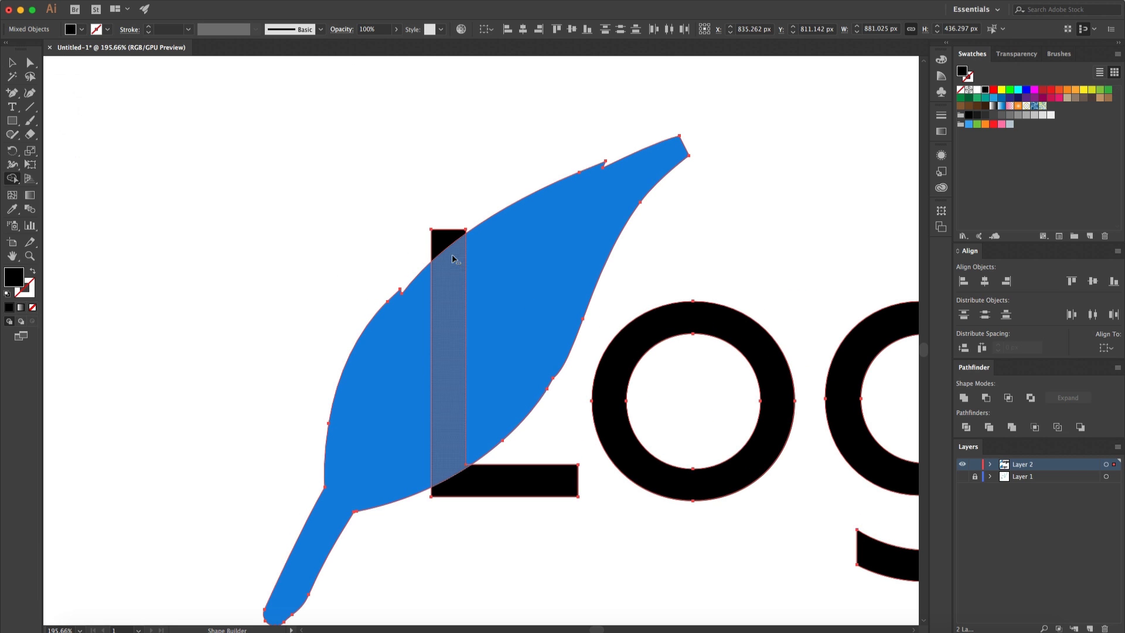
{"action": "left_click_drag", "start_coordinate": [451, 265], "coordinate": [528, 252]}
Step: Delete the offset feather shape around the lower feather, leaving a gap between the feather and the L
{"action": "key", "text": "v"}
{"action": "left_click", "coordinate": [374, 346]}
{"action": "left_click", "coordinate": [364, 335]}
{"action": "key", "text": "Delete"}
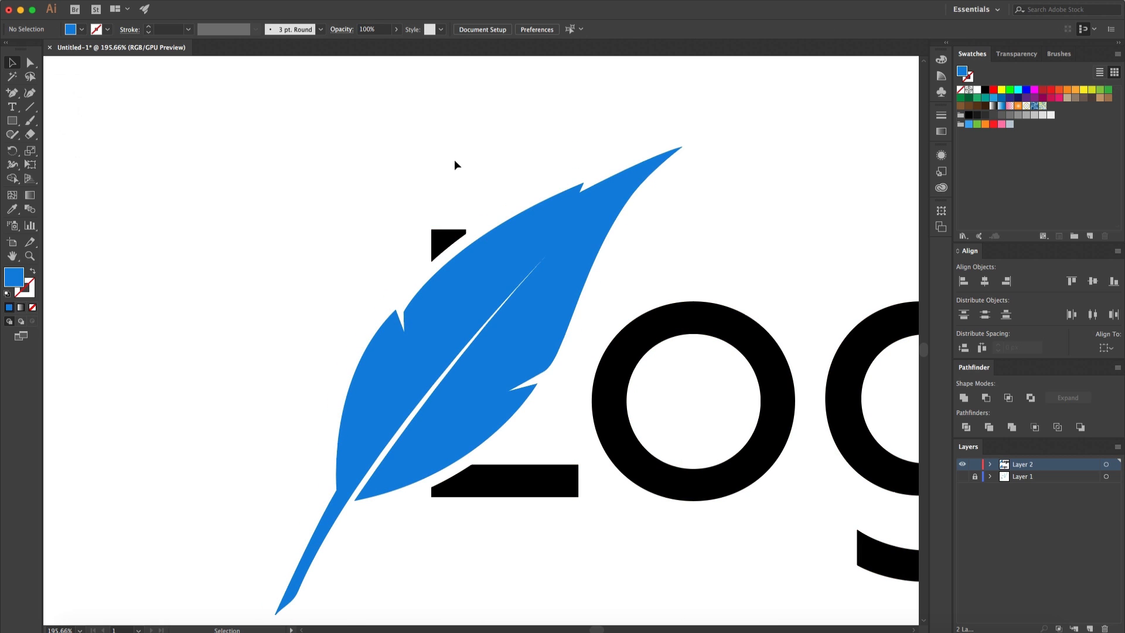
{"action": "scroll", "coordinate": [455, 160], "scroll_direction": "down", "scroll_amount": 5}
{"action": "scroll", "coordinate": [438, 364], "scroll_direction": "right", "scroll_amount": 3}
{"action": "scroll", "coordinate": [635, 364], "scroll_direction": "down", "scroll_amount": 2}
{"action": "scroll", "coordinate": [635, 360], "scroll_direction": "right", "scroll_amount": 2}
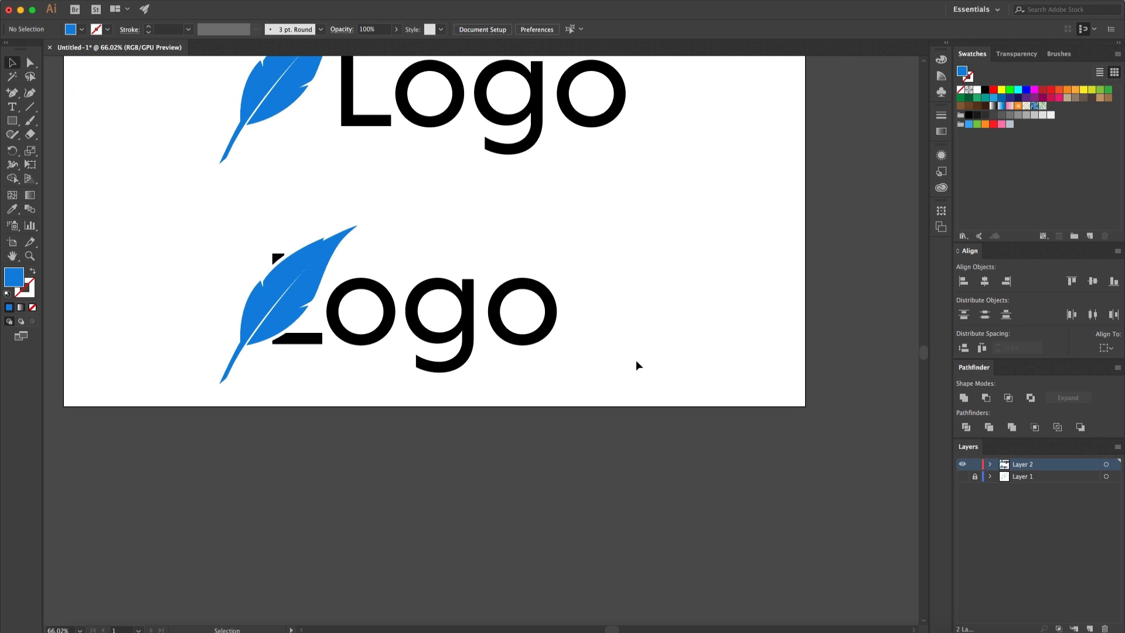
{"action": "scroll", "coordinate": [638, 366], "scroll_direction": "up", "scroll_amount": 3}
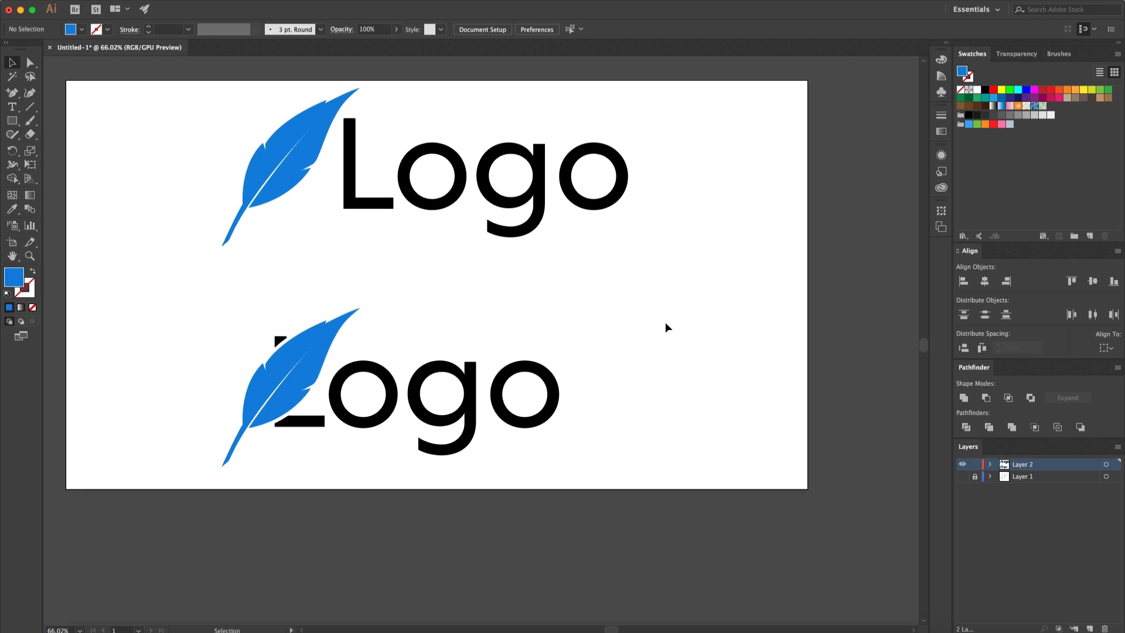